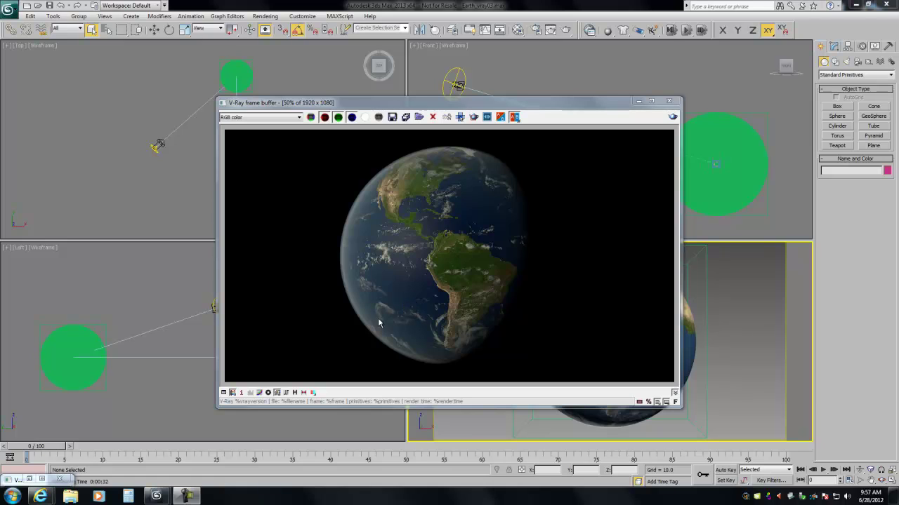
# Switch to the browser and open the Blue Marble subcategory of the NASA Visible Earth collections to view its images.
pyautogui.moveTo(51, 495)
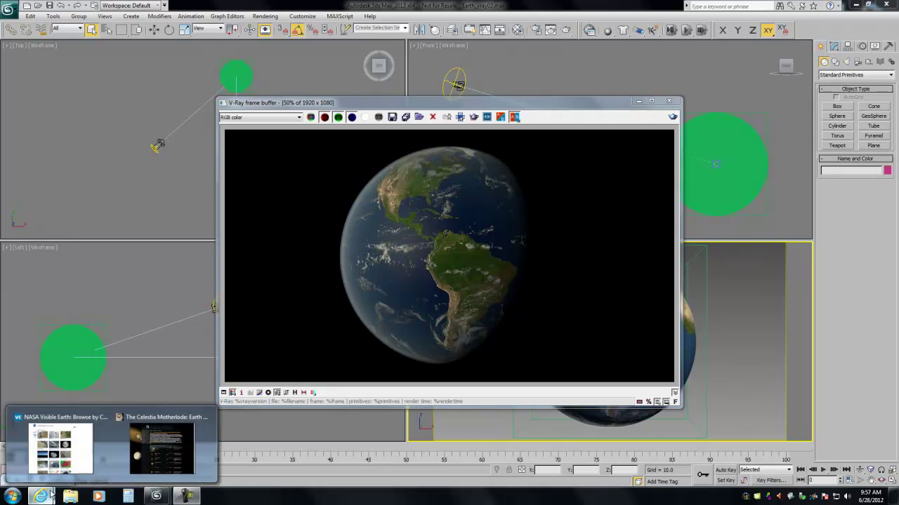
pyautogui.click(68, 466)
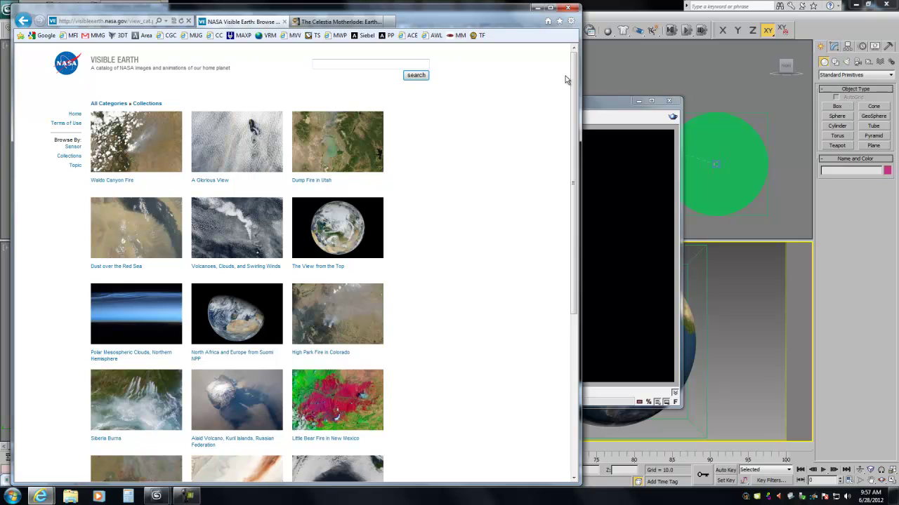
pyautogui.moveTo(574, 78); pyautogui.dragTo(570, 249)
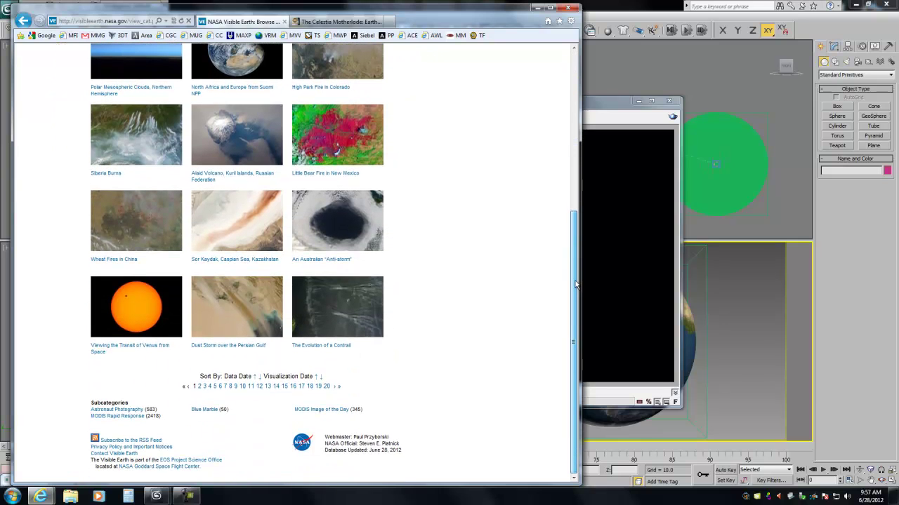
pyautogui.click(203, 409)
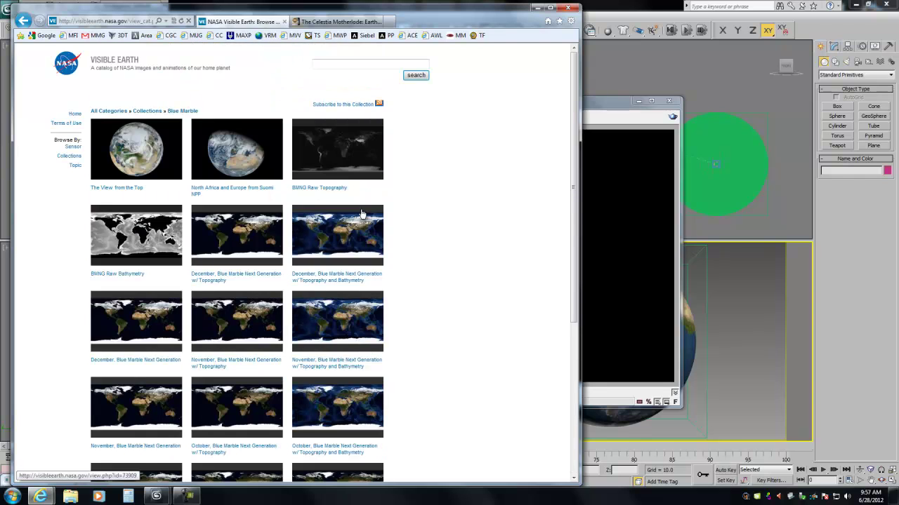
pyautogui.moveTo(578, 103)
pyautogui.mouseDown()
pyautogui.moveTo(582, 243)
pyautogui.moveTo(579, 105)
pyautogui.mouseUp()
# Look over the Earth texture categories on The Celestia Motherlode site, then return to 3ds Max.
pyautogui.click(337, 24)
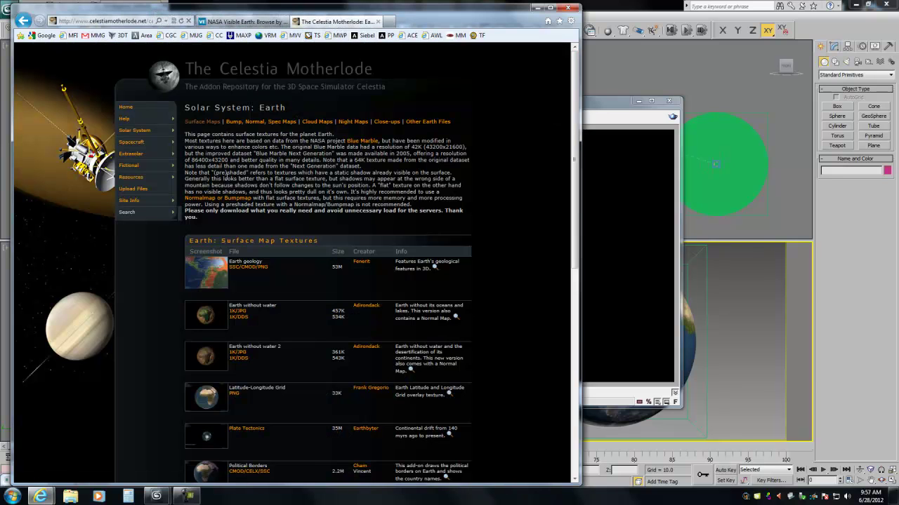
pyautogui.moveTo(138, 134)
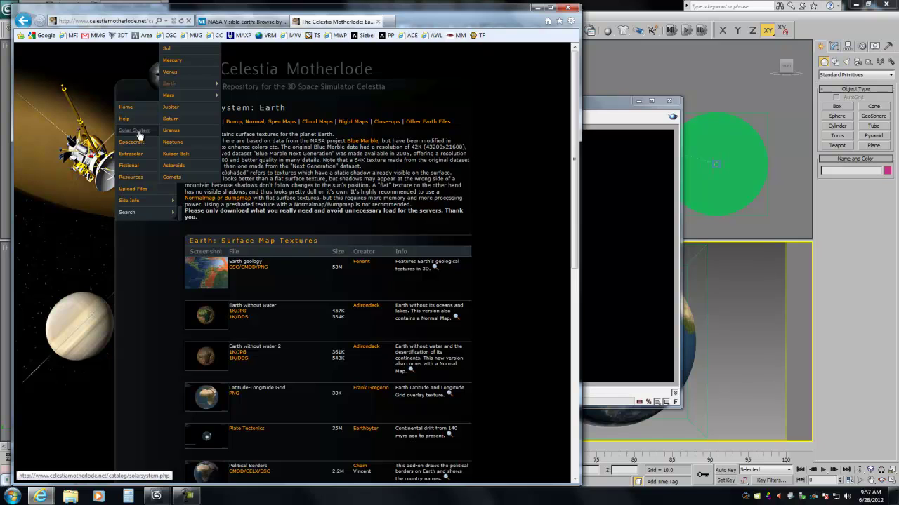
pyautogui.moveTo(195, 82)
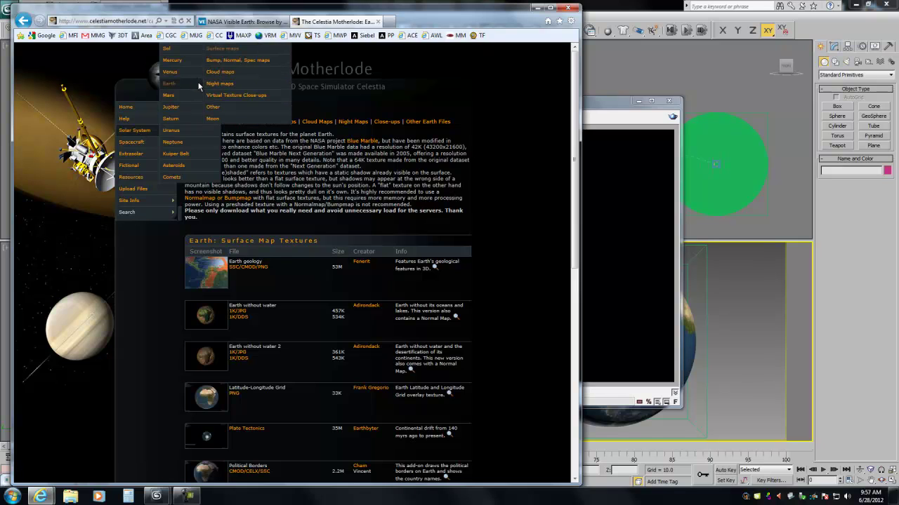
pyautogui.moveTo(572, 143); pyautogui.dragTo(528, 112)
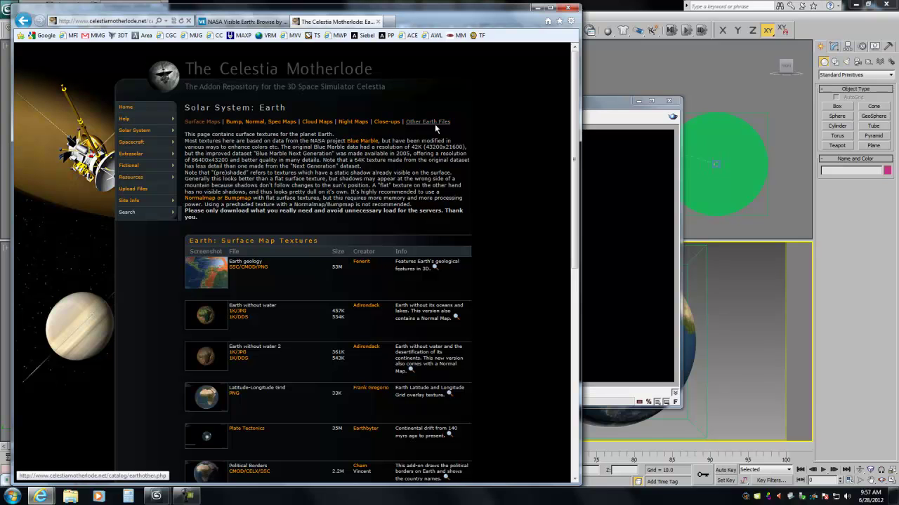
pyautogui.click(536, 7)
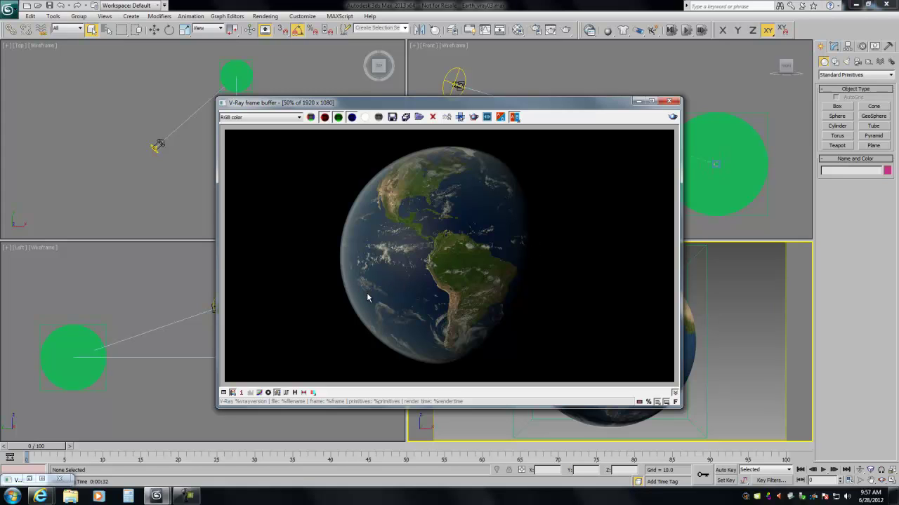
# Review the earth, clouds and atmos materials in the Material Editor, then close it.
pyautogui.click(517, 29)
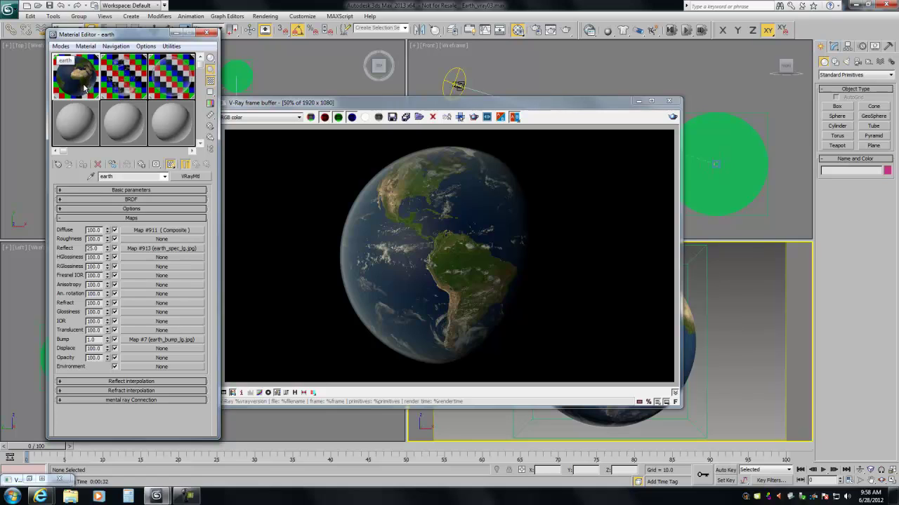
pyautogui.click(117, 90)
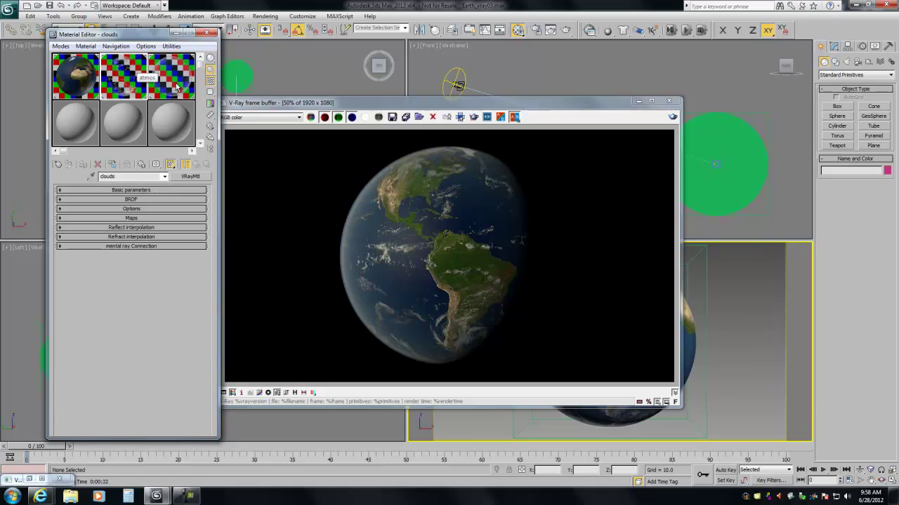
pyautogui.click(177, 86)
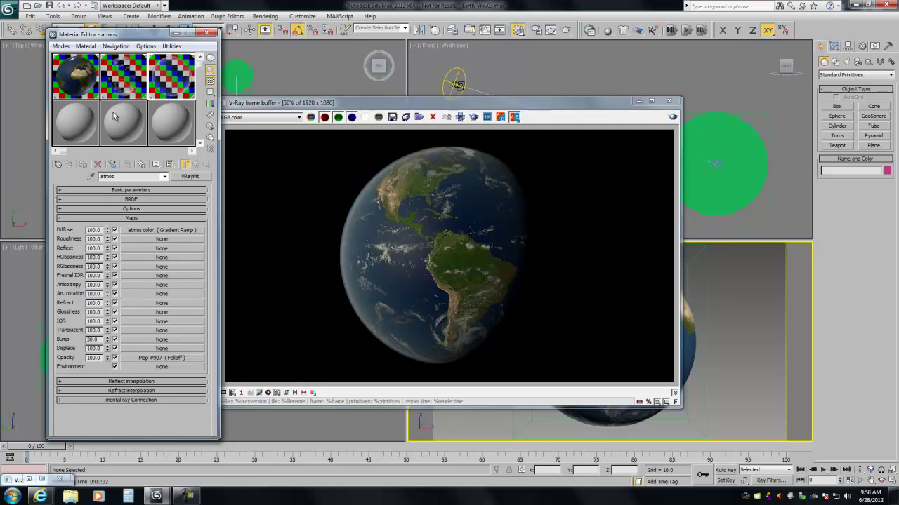
pyautogui.click(76, 75)
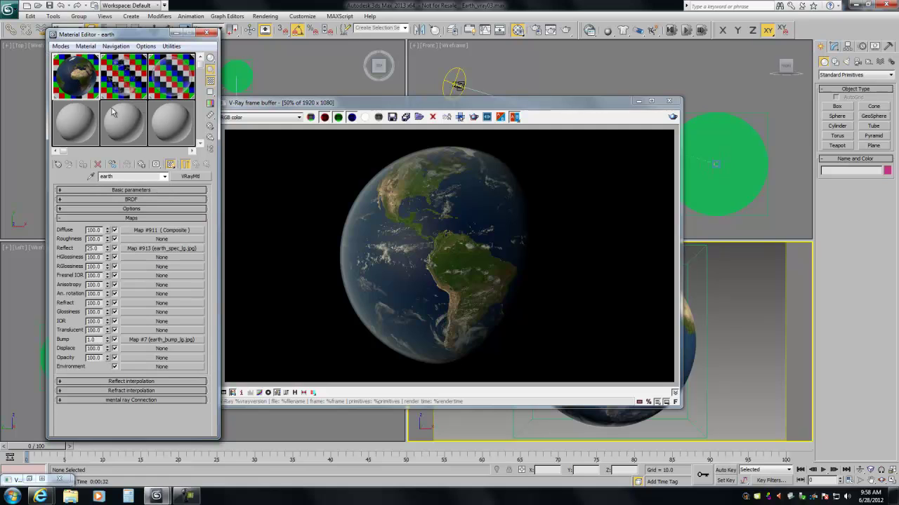
pyautogui.click(205, 34)
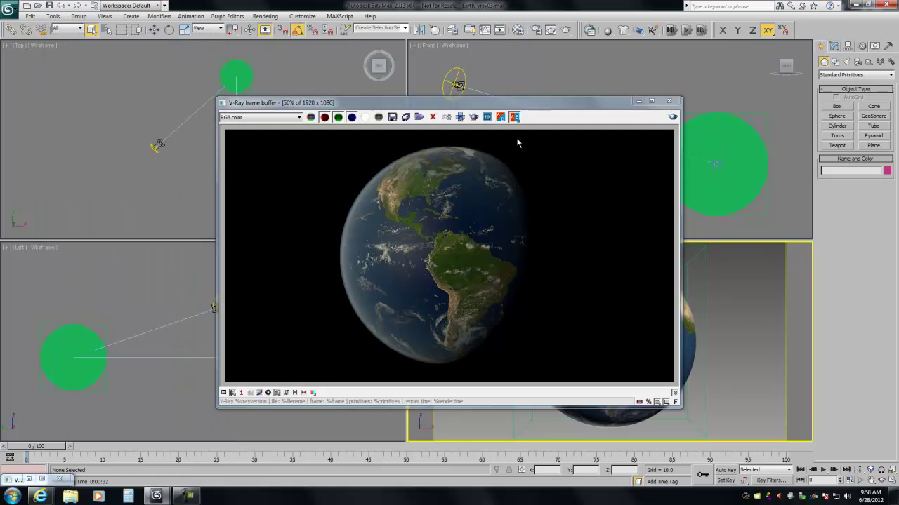
# Minimize the V-Ray frame buffer and hide all lights, cameras and helpers, with the remaining spheres framed in every viewport.
pyautogui.click(638, 101)
pyautogui.click(874, 46)
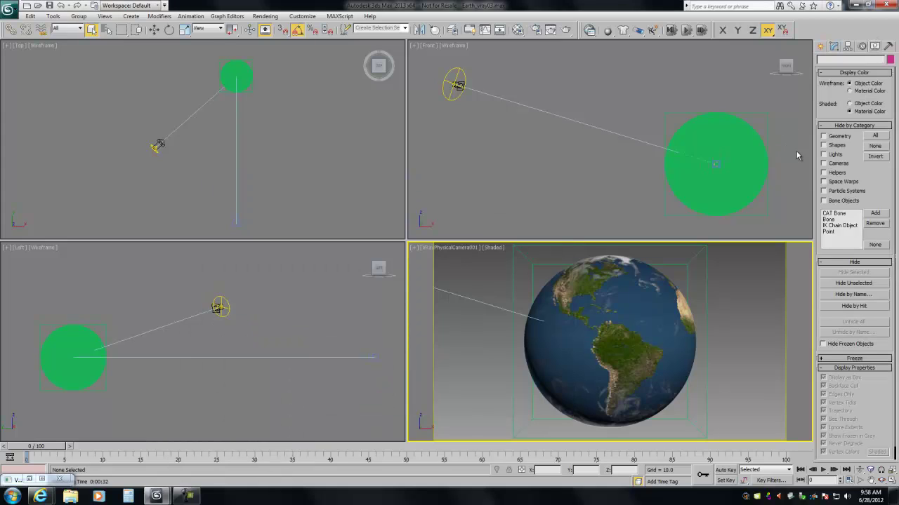
pyautogui.click(833, 155)
pyautogui.click(833, 163)
pyautogui.click(834, 173)
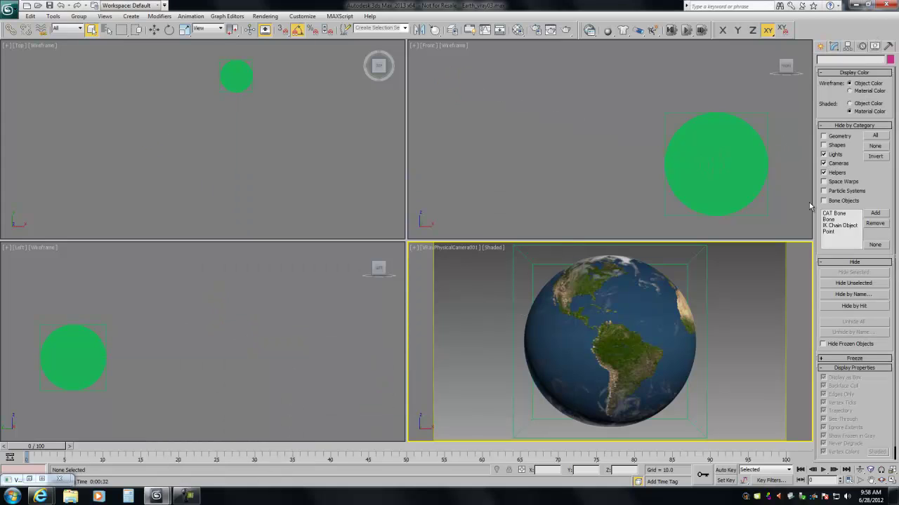
pyautogui.click(890, 473)
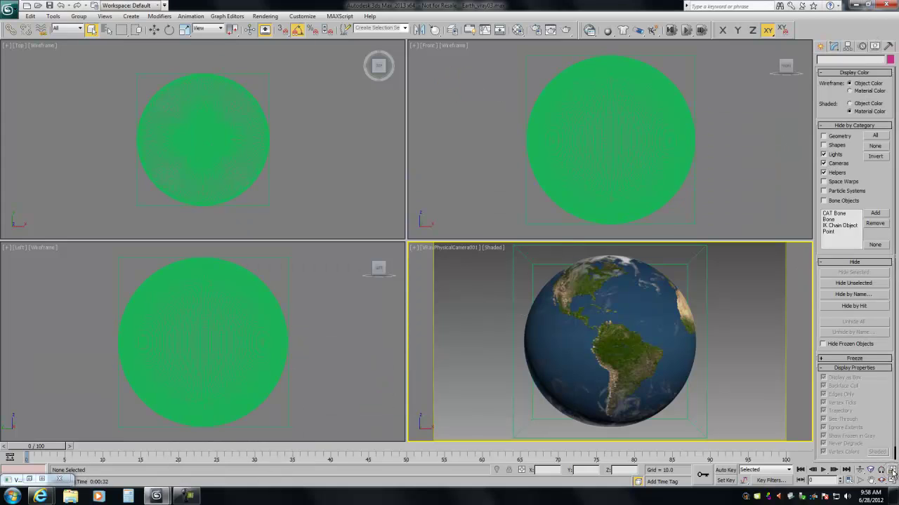
# Maximize the Front viewport, select the atmos sphere and turn off its Display as Box property.
pyautogui.click(483, 209)
pyautogui.hotkey('alt', 'w')
pyautogui.moveTo(616, 90); pyautogui.dragTo(566, 124)
pyautogui.click(851, 379)
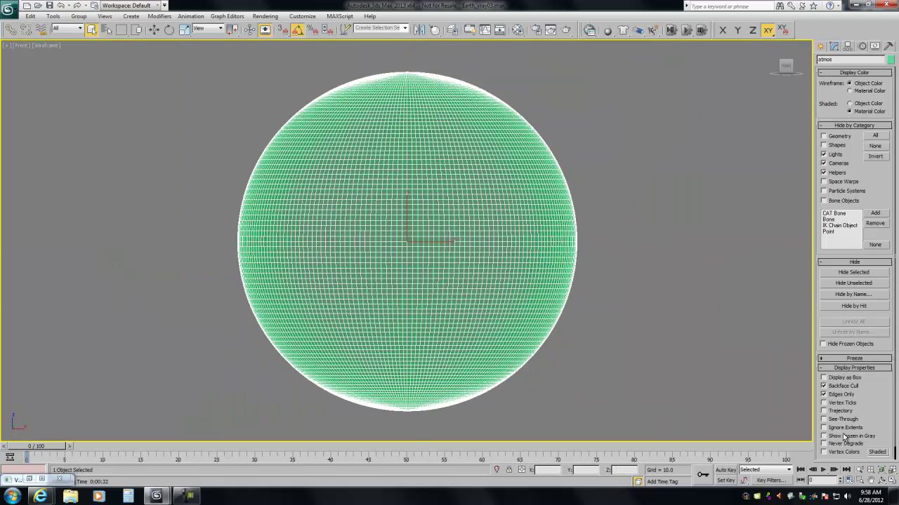
# Select the earth sphere and examine its radius, segments and object properties without changing anything.
pyautogui.click(858, 480)
pyautogui.moveTo(395, 74); pyautogui.dragTo(445, 184)
pyautogui.rightClick(367, 179)
pyautogui.click(363, 179)
pyautogui.click(358, 184)
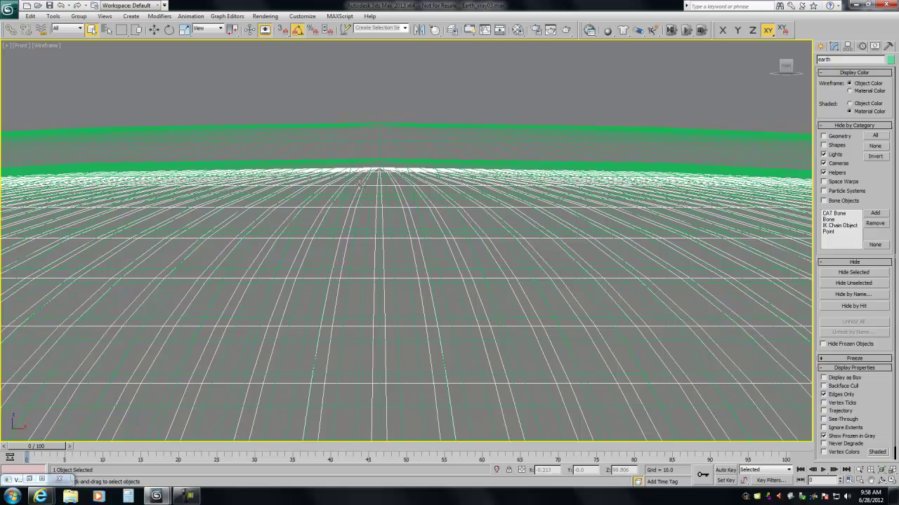
pyautogui.click(833, 45)
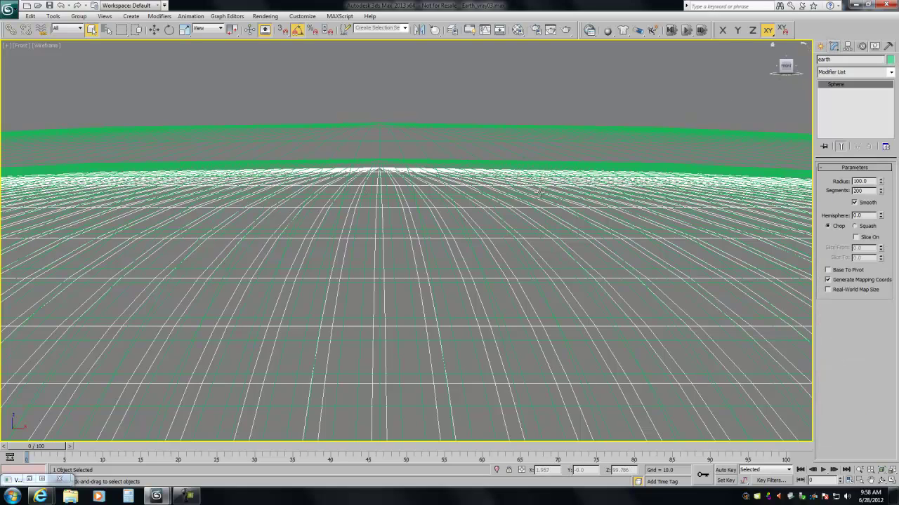
pyautogui.rightClick(335, 219)
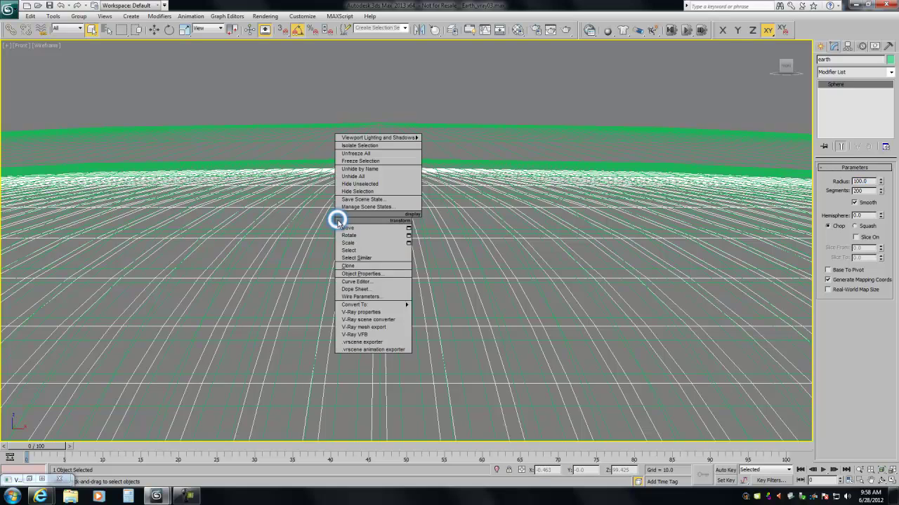
pyautogui.click(351, 273)
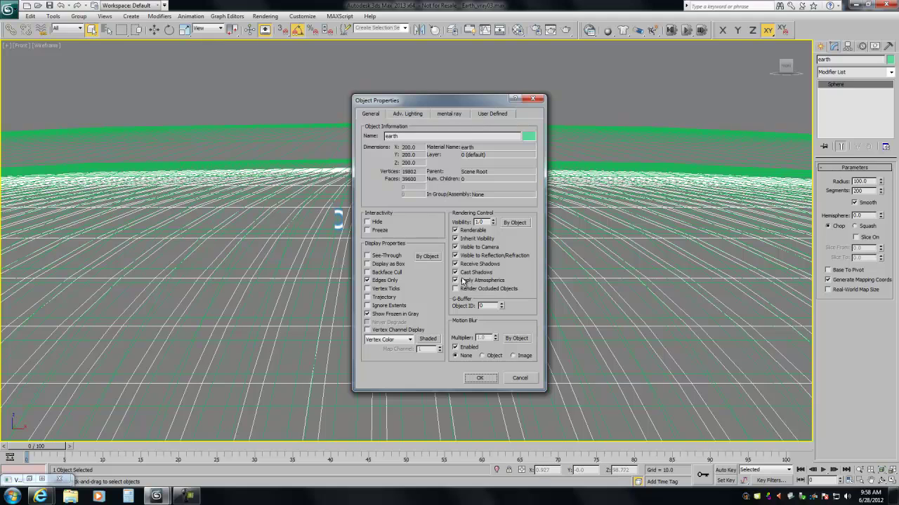
pyautogui.click(518, 380)
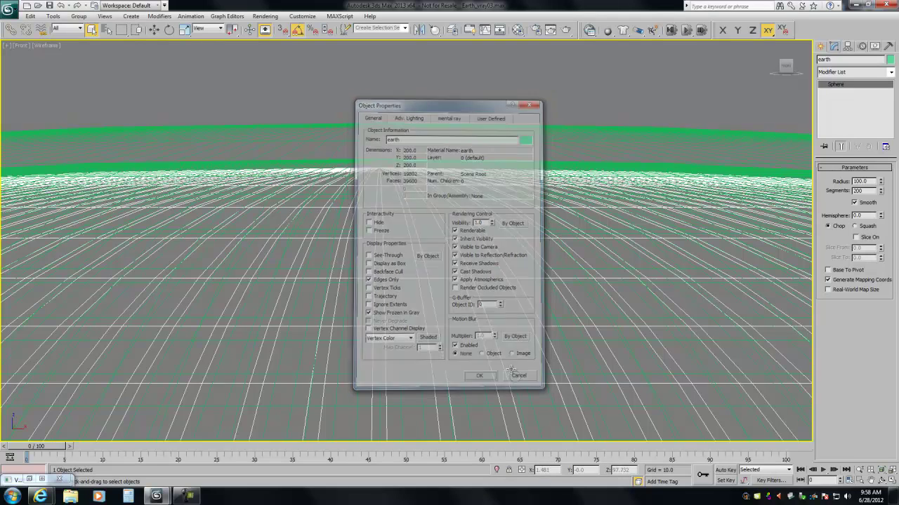
# Select the clouds sphere and check its radius and its object properties.
pyautogui.click(369, 164)
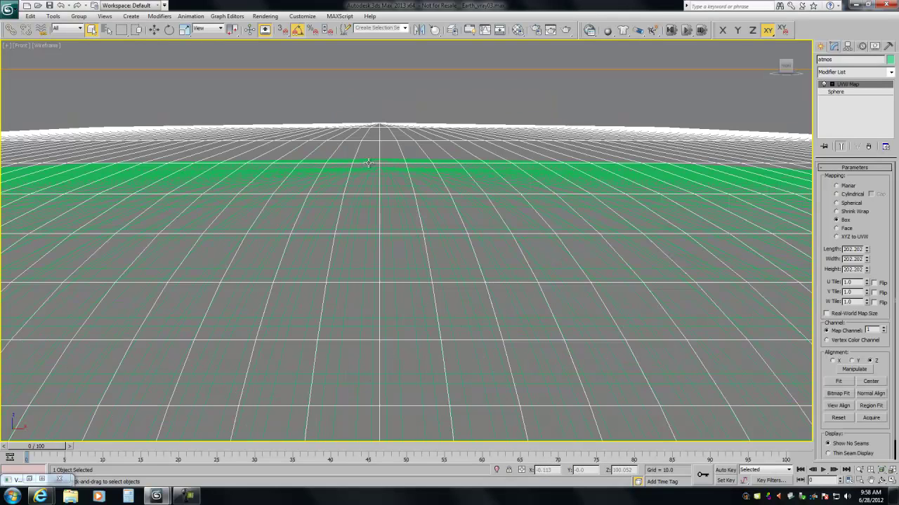
pyautogui.click(365, 165)
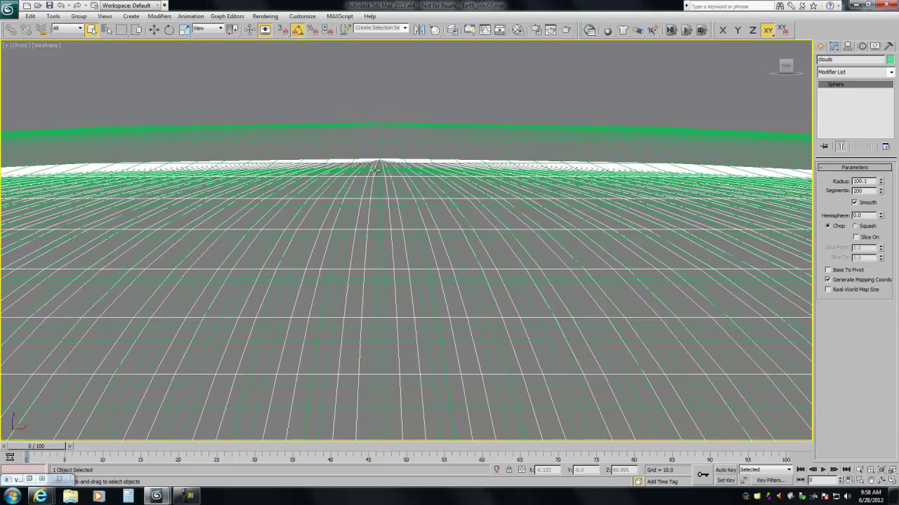
pyautogui.doubleClick(860, 181)
pyautogui.rightClick(398, 203)
pyautogui.click(415, 257)
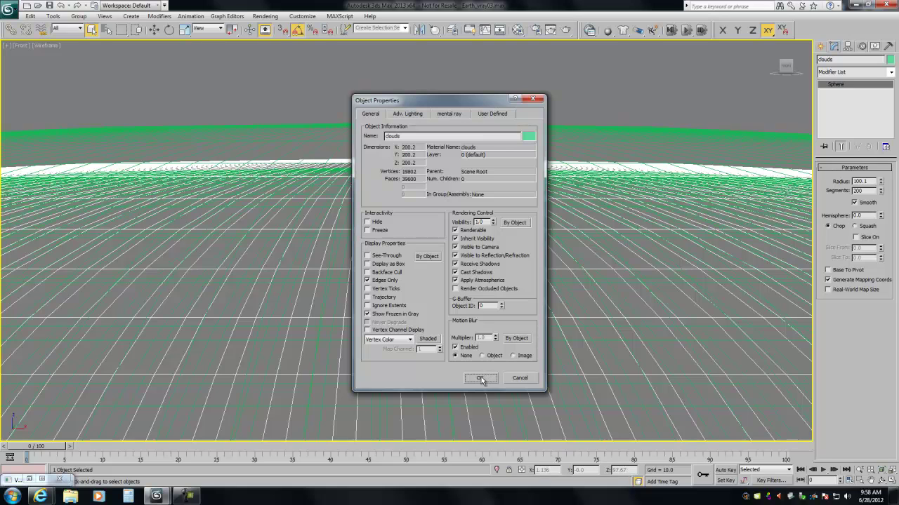
pyautogui.click(481, 379)
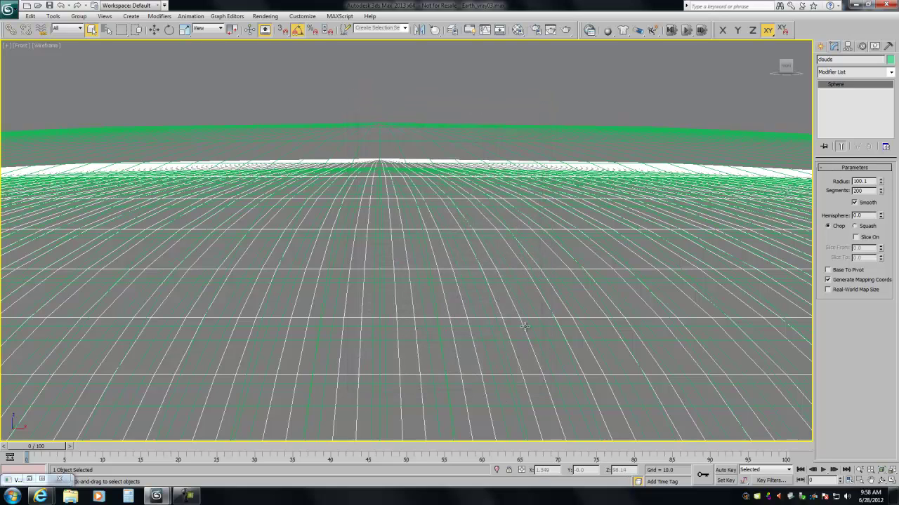
# Select the atmos sphere and examine its base radius, UVW Map modifier and shadow settings in the object properties.
pyautogui.click(379, 126)
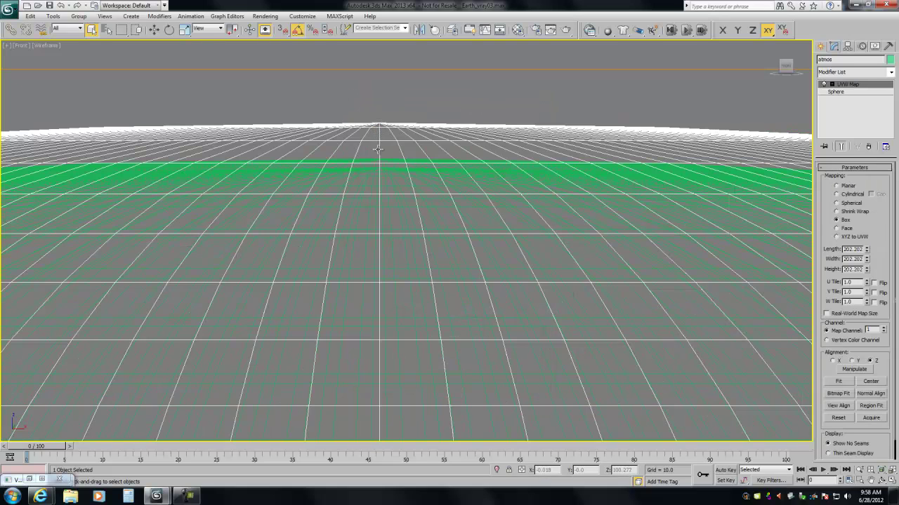
pyautogui.click(848, 92)
pyautogui.doubleClick(869, 181)
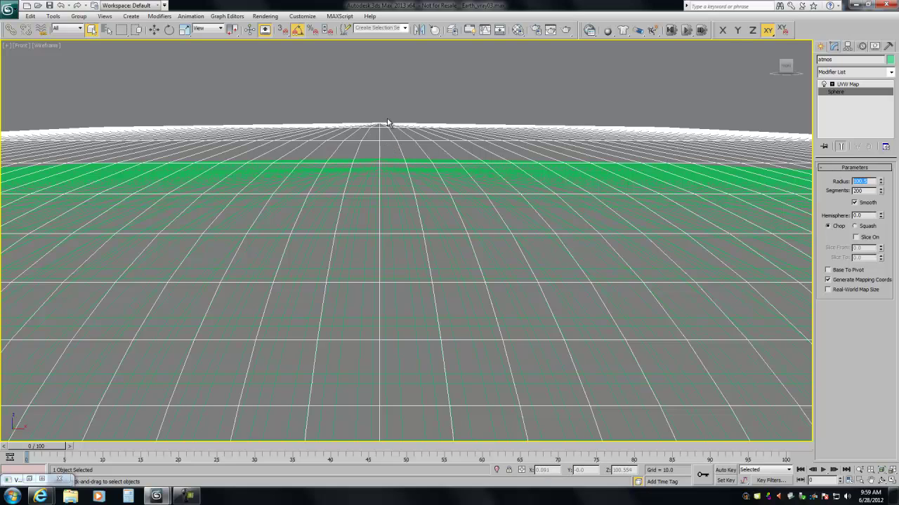
pyautogui.click(844, 84)
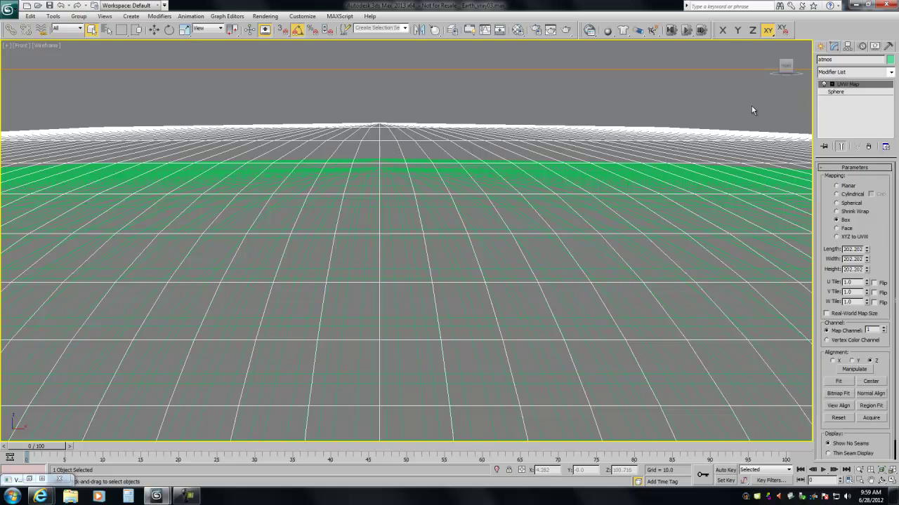
pyautogui.rightClick(415, 150)
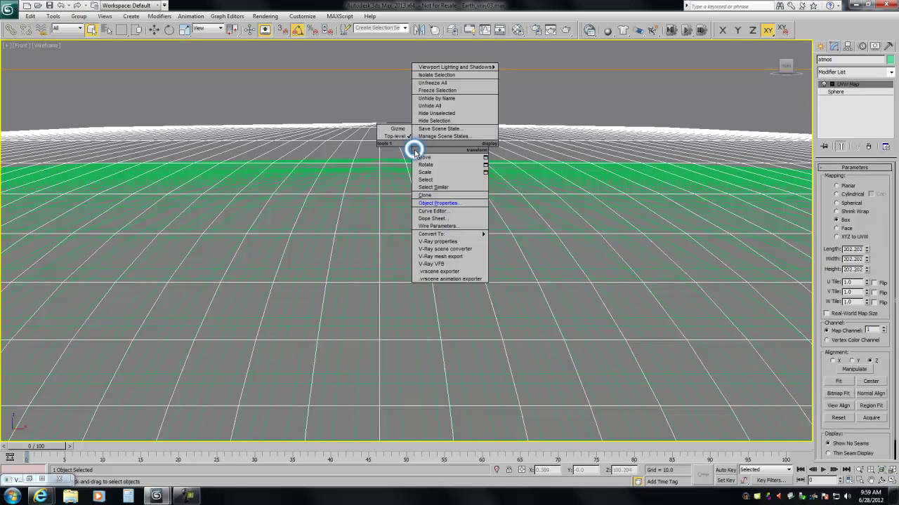
pyautogui.click(433, 203)
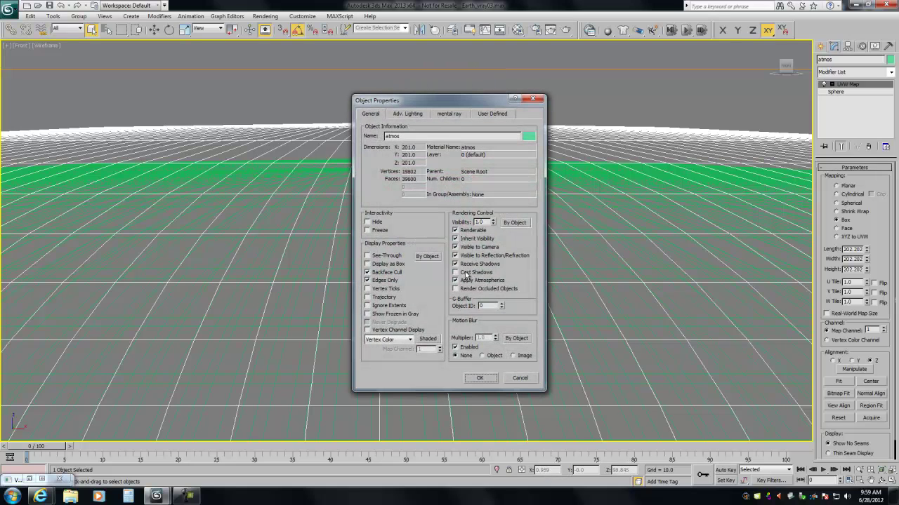
pyautogui.click(481, 378)
# Frame the whole atmos sphere in the Front viewport and bring its display properties into view.
pyautogui.click(882, 469)
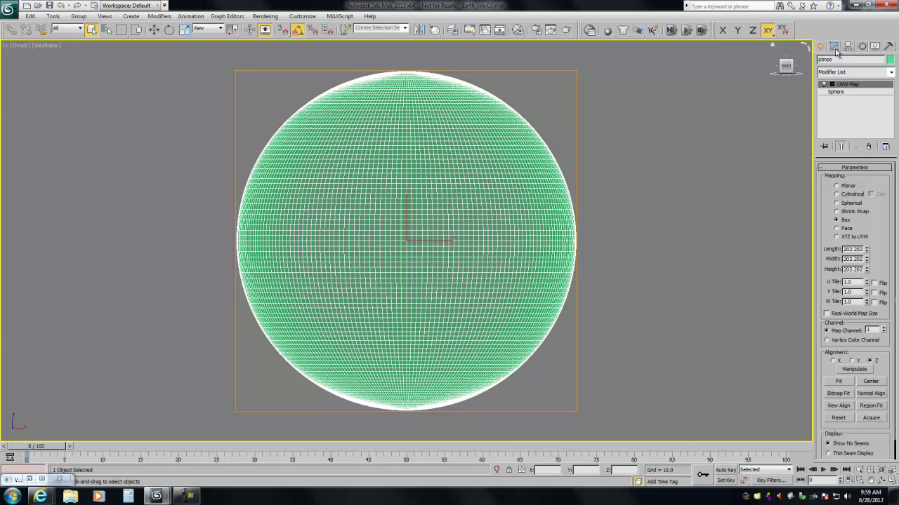
pyautogui.click(875, 46)
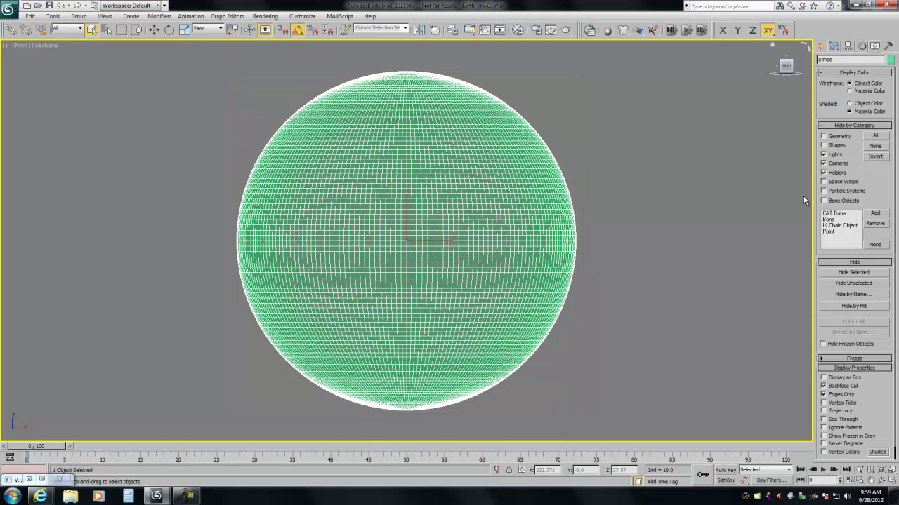
pyautogui.click(841, 263)
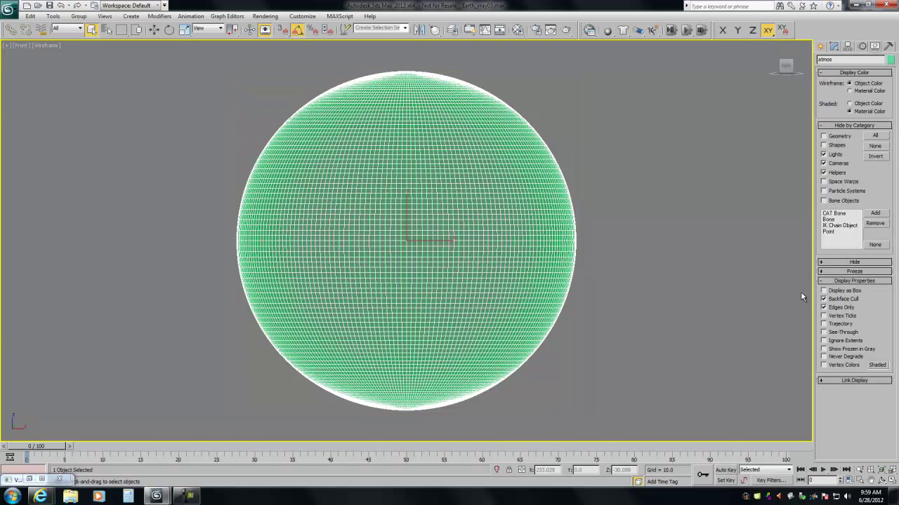
# Set the atmos sphere to display as a box in the viewports.
pyautogui.click(824, 290)
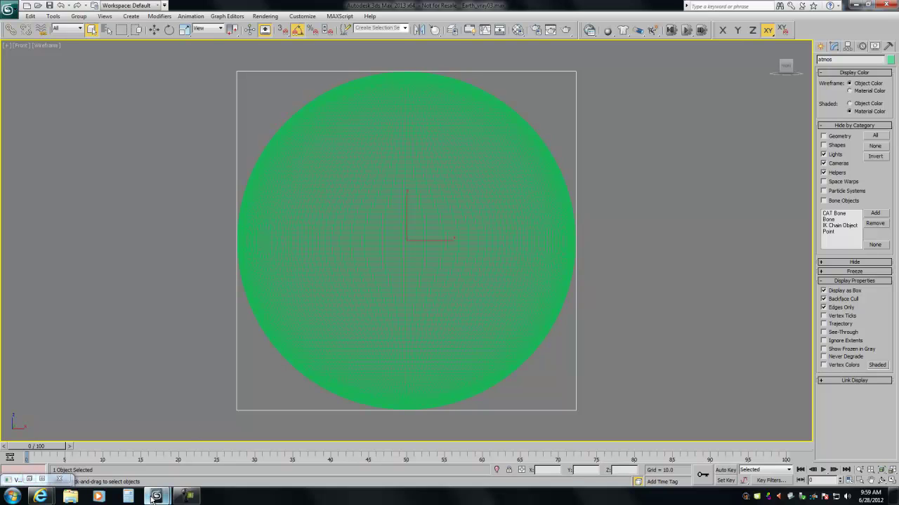
# Bring up the V-Ray frame buffer and examine the rendered Earth's clouds, cloud shadows, land and atmosphere edge at several magnifications.
pyautogui.moveTo(153, 497)
pyautogui.click(211, 444)
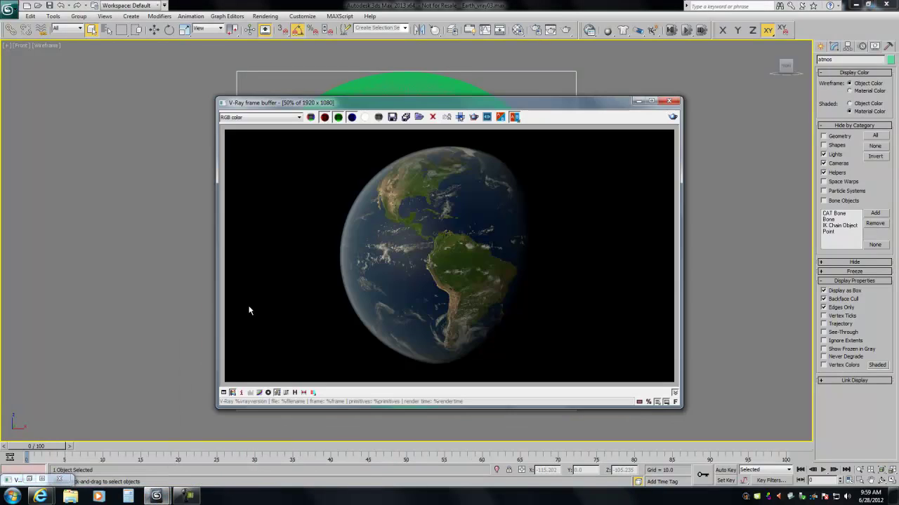
pyautogui.scroll(1, 393, 268)
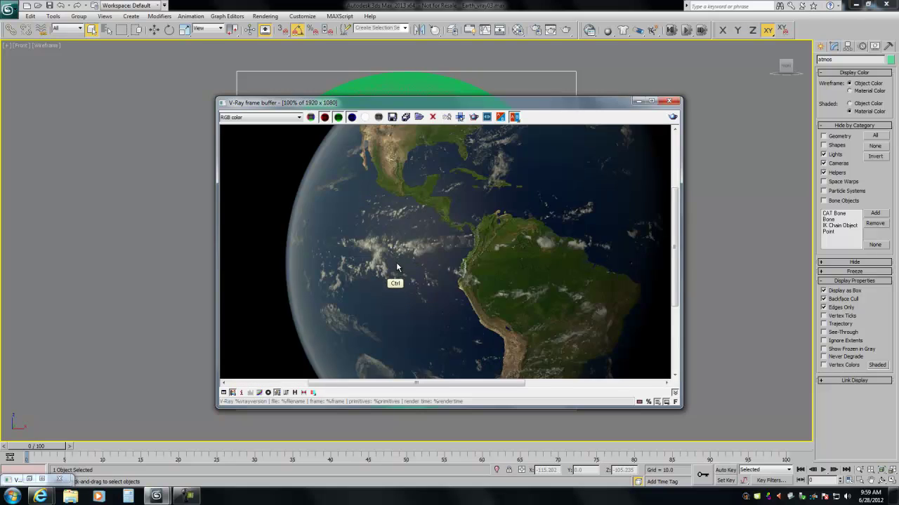
pyautogui.scroll(1, 395, 279)
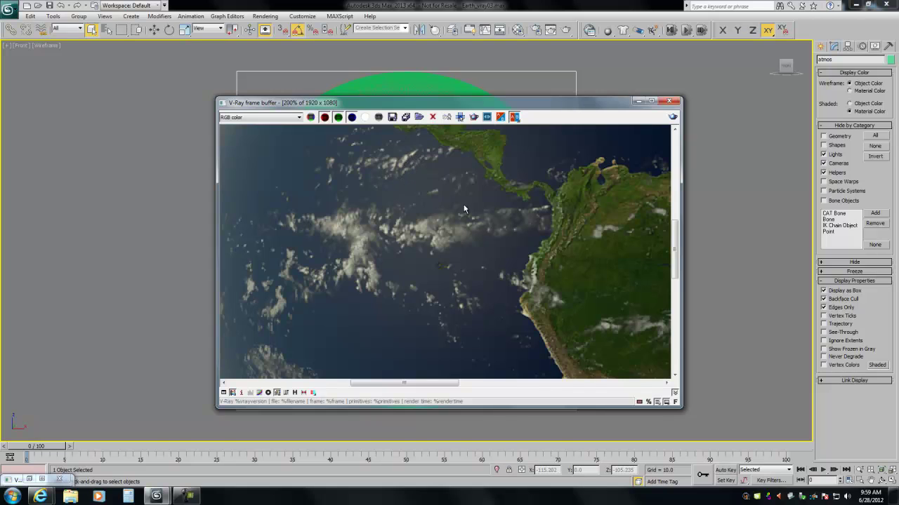
pyautogui.doubleClick(385, 286)
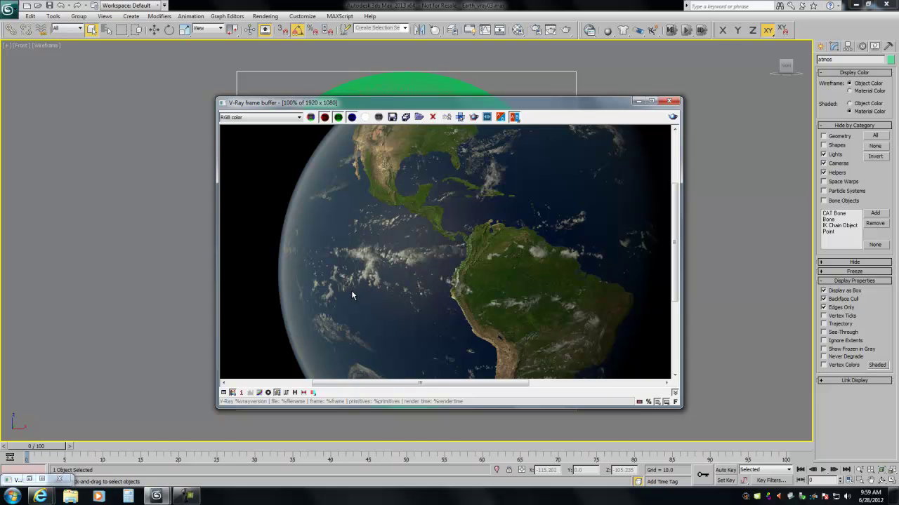
pyautogui.keyDown('ctrl'); pyautogui.click(328, 201); pyautogui.keyUp('ctrl')
pyautogui.keyDown('ctrl'); pyautogui.click(332, 202); pyautogui.keyUp('ctrl')
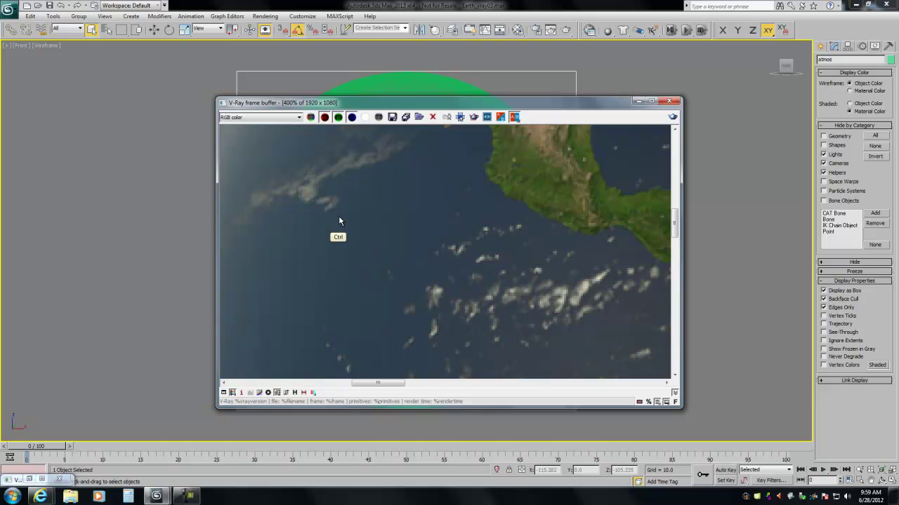
pyautogui.keyDown('ctrl'); pyautogui.rightClick(340, 219); pyautogui.keyUp('ctrl')
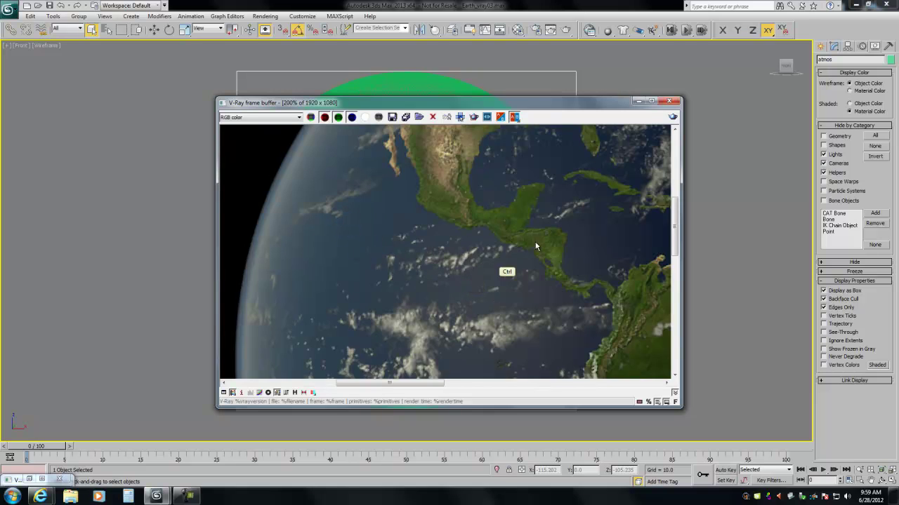
pyautogui.keyDown('ctrl'); pyautogui.click(583, 221); pyautogui.keyUp('ctrl')
pyautogui.keyDown('ctrl'); pyautogui.rightClick(575, 223); pyautogui.keyUp('ctrl')
pyautogui.keyDown('ctrl'); pyautogui.rightClick(411, 289); pyautogui.keyUp('ctrl')
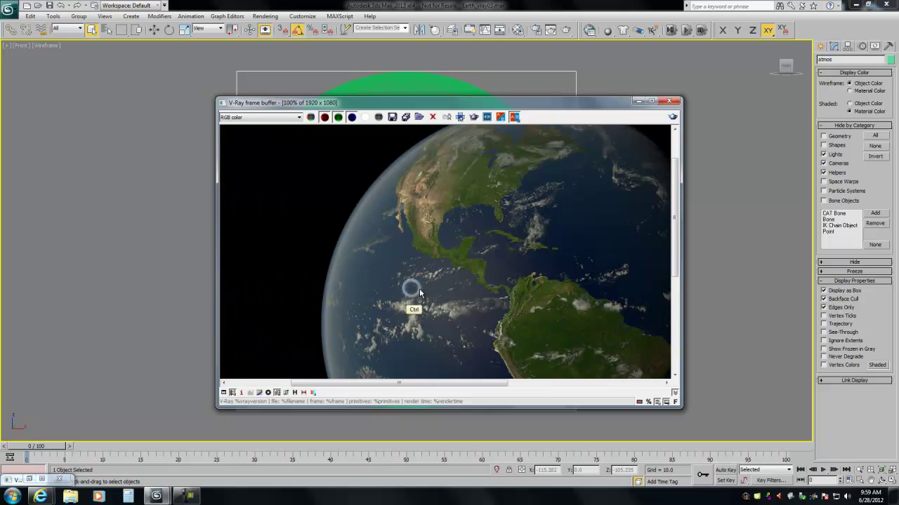
pyautogui.keyDown('ctrl'); pyautogui.rightClick(435, 343); pyautogui.keyUp('ctrl')
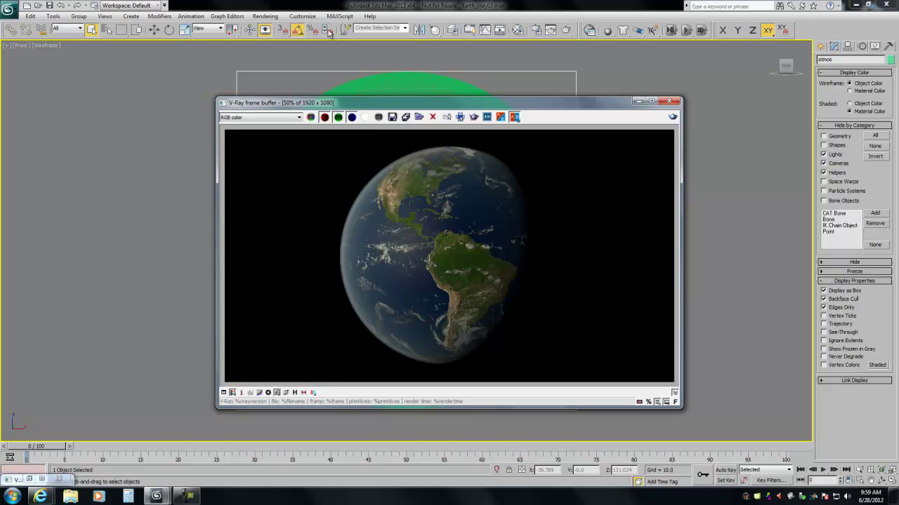
# View the reference photo nasa_-_earth_from_apollo.jpg from the Earth folder, close it and compare it with the rendered Earth.
pyautogui.click(299, 19)
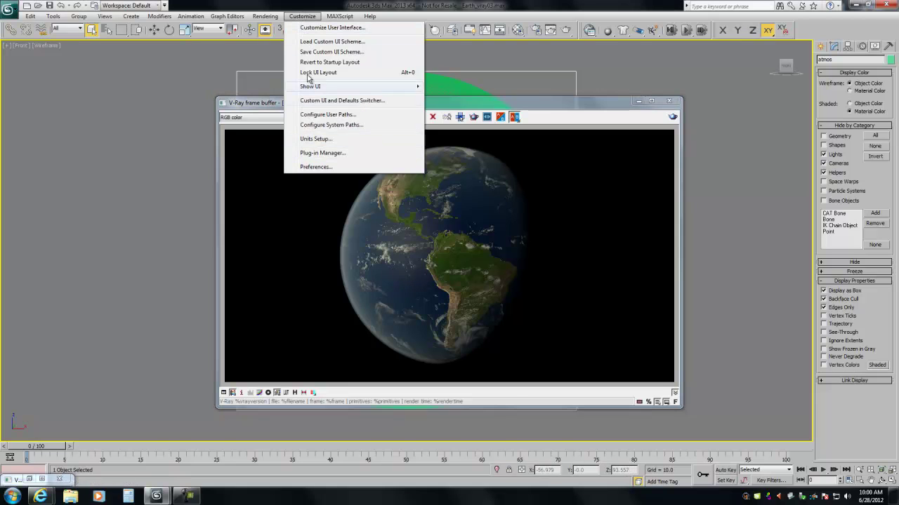
pyautogui.moveTo(271, 19)
pyautogui.click(280, 188)
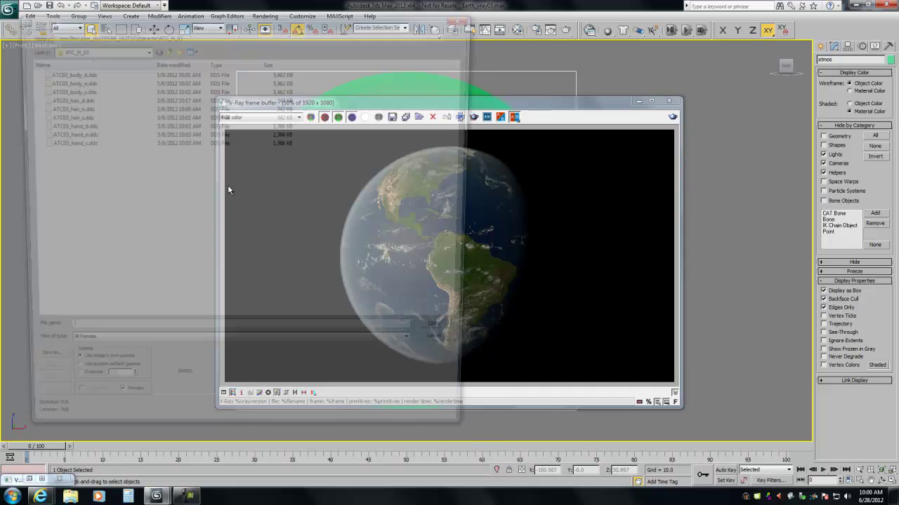
pyautogui.click(80, 48)
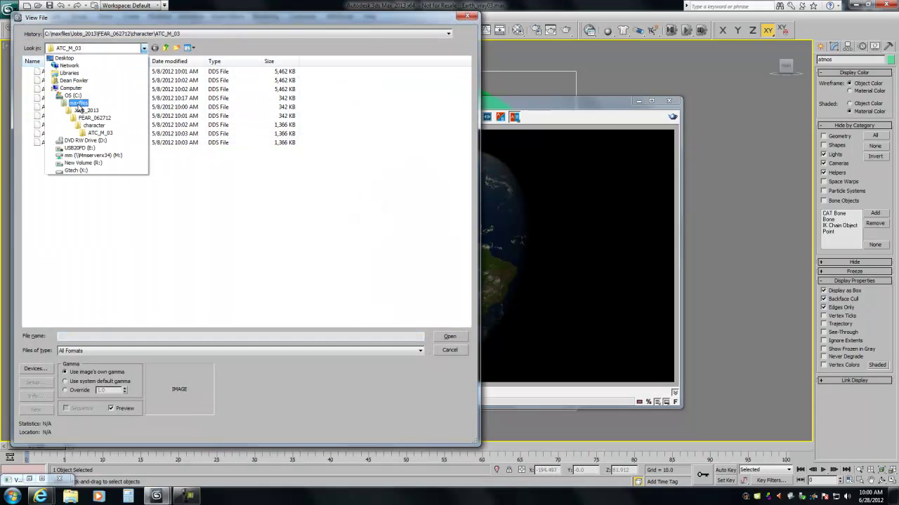
pyautogui.click(82, 110)
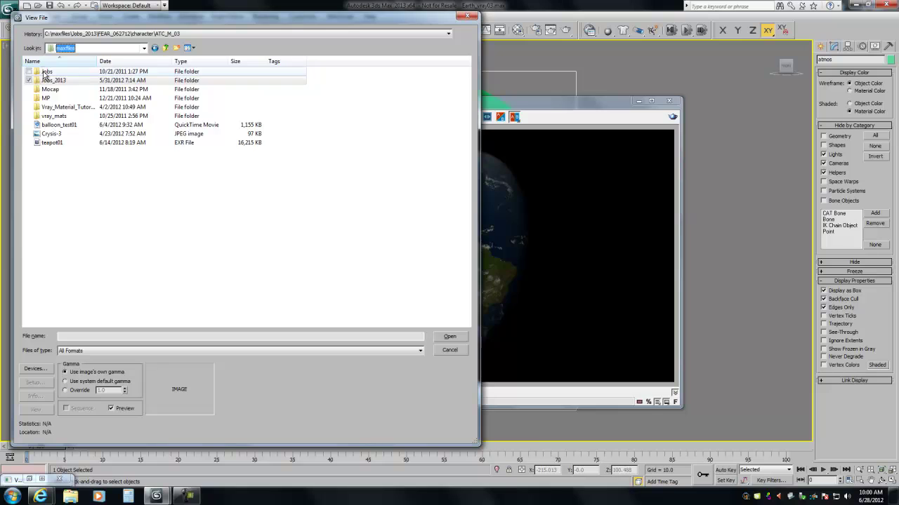
pyautogui.doubleClick(50, 116)
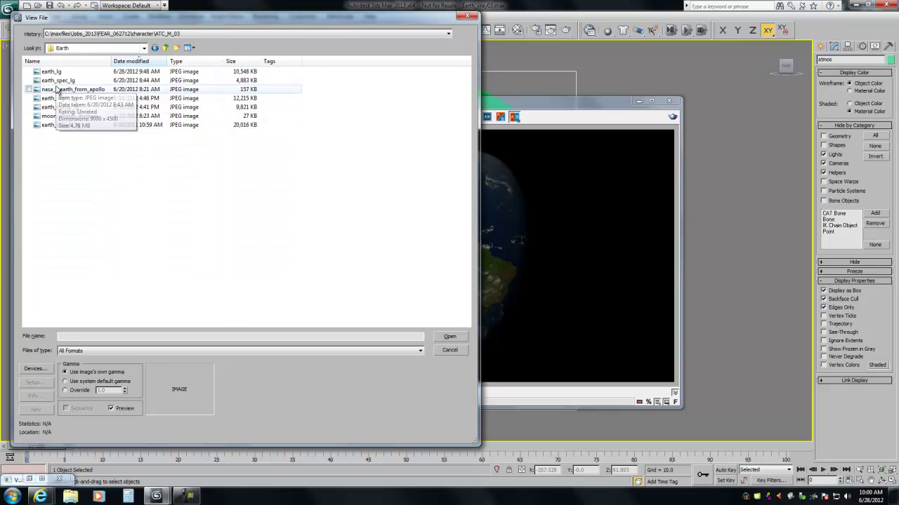
pyautogui.click(67, 90)
pyautogui.click(454, 336)
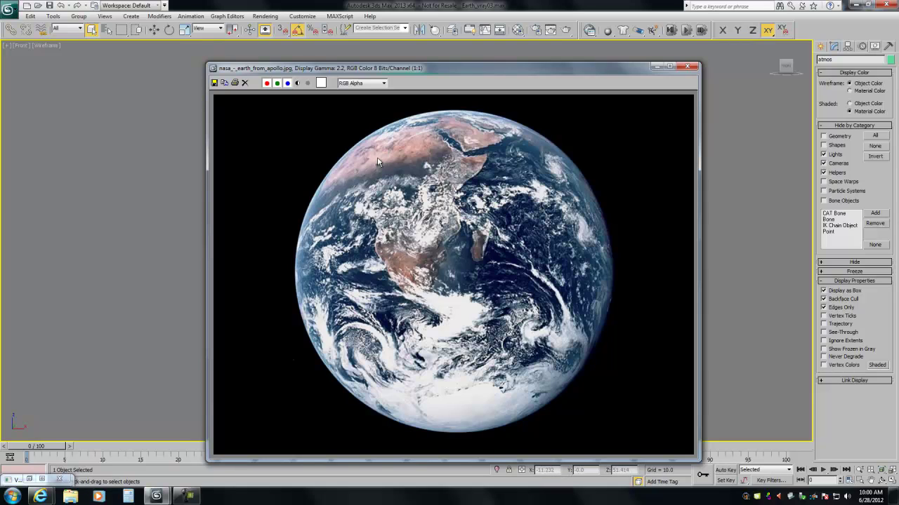
pyautogui.click(686, 68)
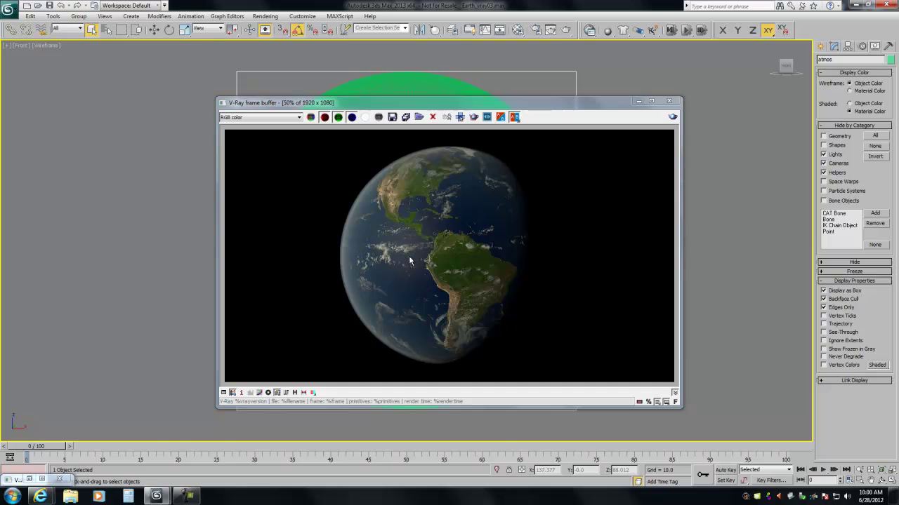
pyautogui.scroll(2, 434, 254)
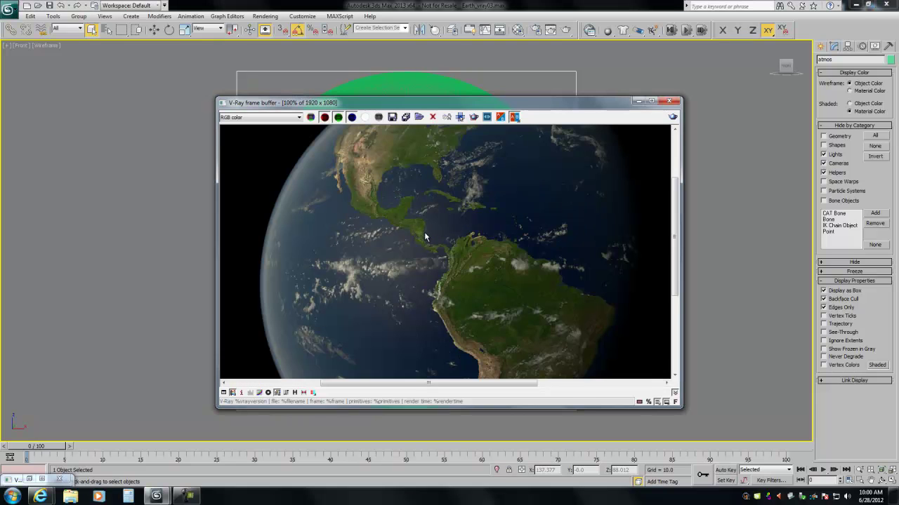
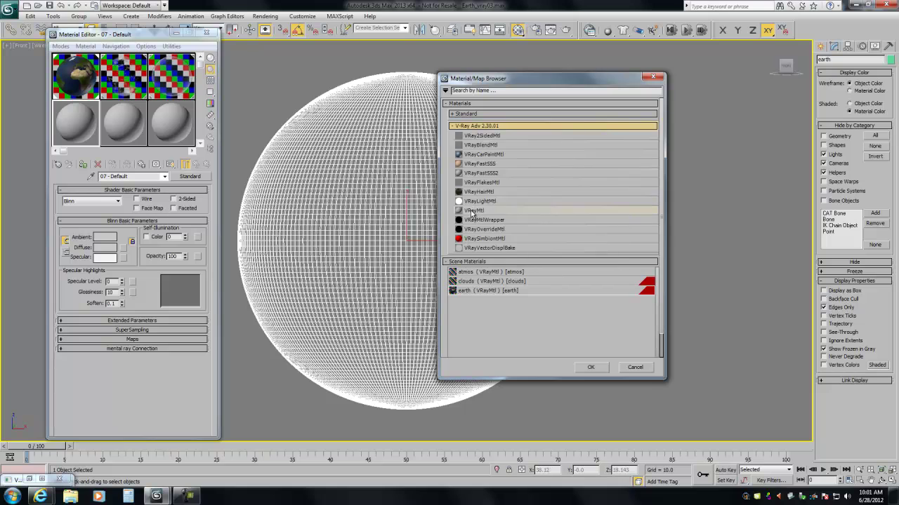
# Change the 07 - Default material to a VRayMtl and collapse its Basic parameters and BRDF settings.
pyautogui.doubleClick(474, 210)
pyautogui.click(111, 191)
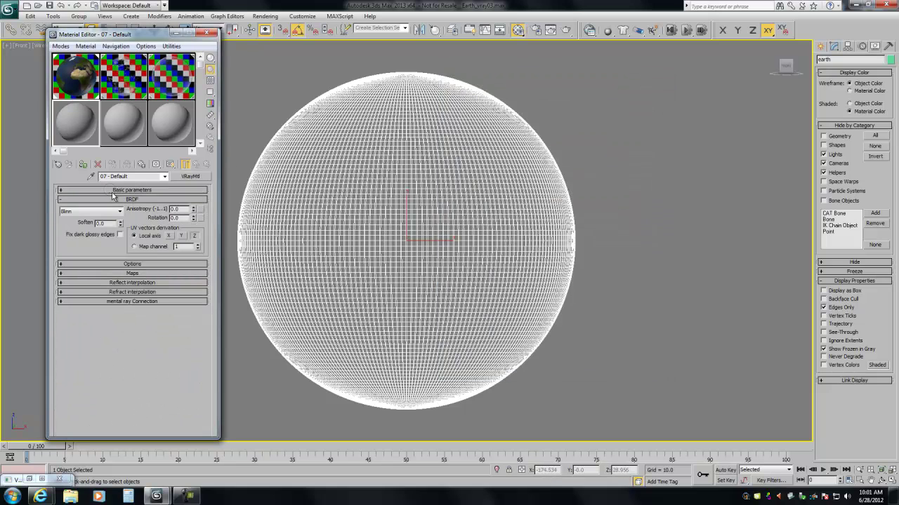
pyautogui.moveTo(129, 177); pyautogui.dragTo(91, 178)
pyautogui.click(94, 201)
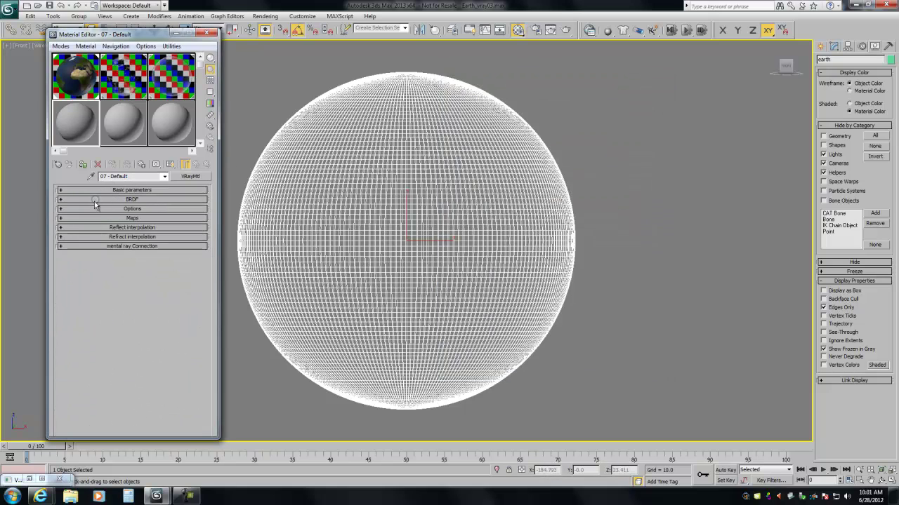
# Choose a standard Bitmap map for the Diffuse slot of the 07 - Default VRayMtl.
pyautogui.click(113, 218)
pyautogui.click(129, 230)
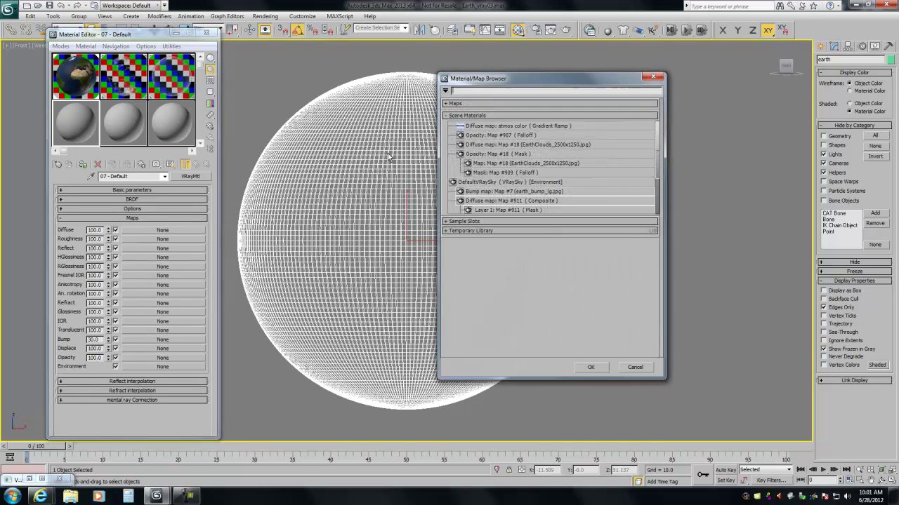
pyautogui.click(470, 113)
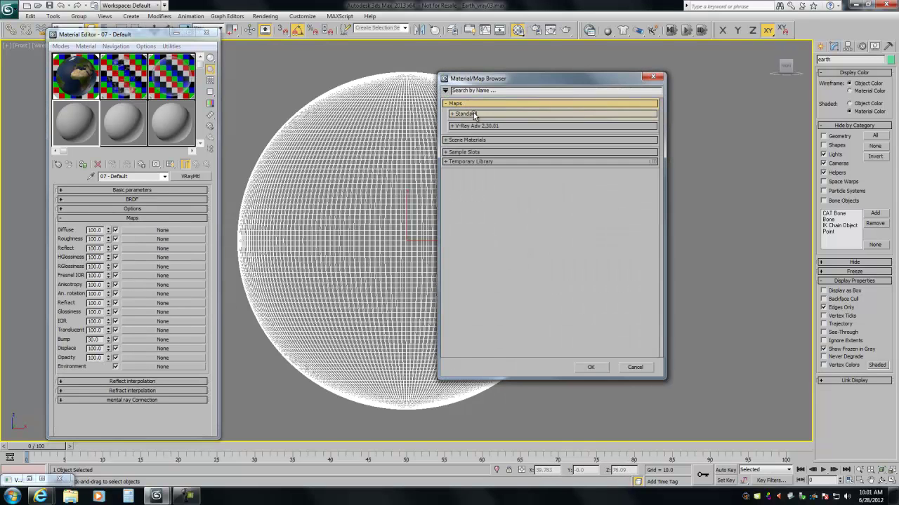
pyautogui.click(474, 114)
pyautogui.doubleClick(478, 124)
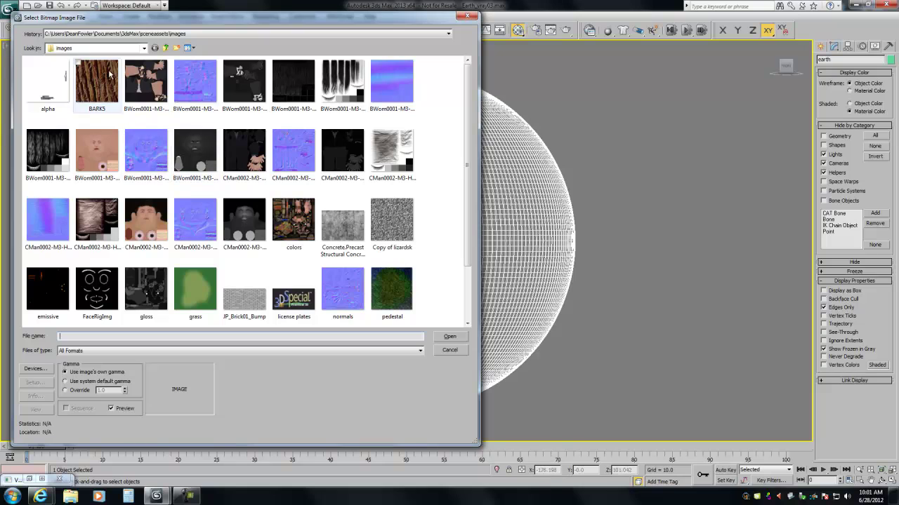
# Load earth_lg.jpg from C:\maxfiles\Jobs\Earth as the diffuse bitmap and assign the material to the earth sphere.
pyautogui.click(105, 47)
pyautogui.click(73, 126)
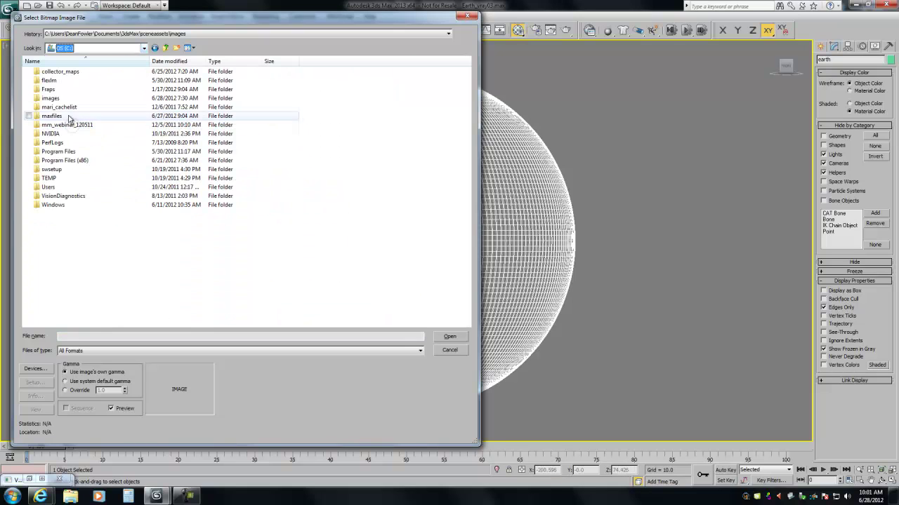
pyautogui.doubleClick(48, 115)
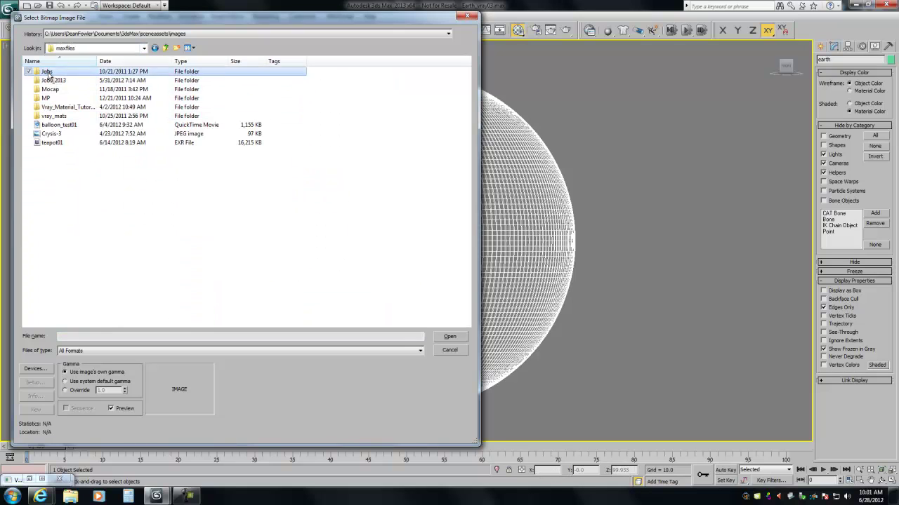
pyautogui.doubleClick(51, 81)
pyautogui.doubleClick(51, 116)
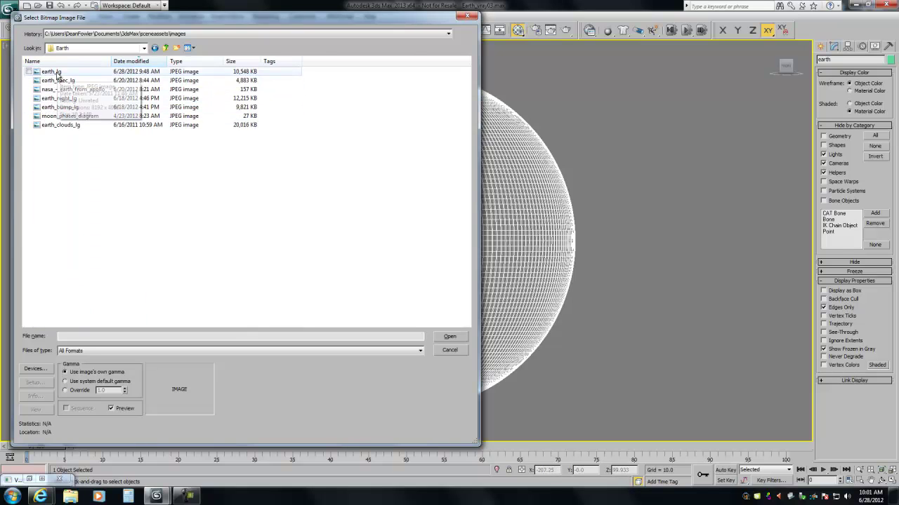
pyautogui.moveTo(54, 71)
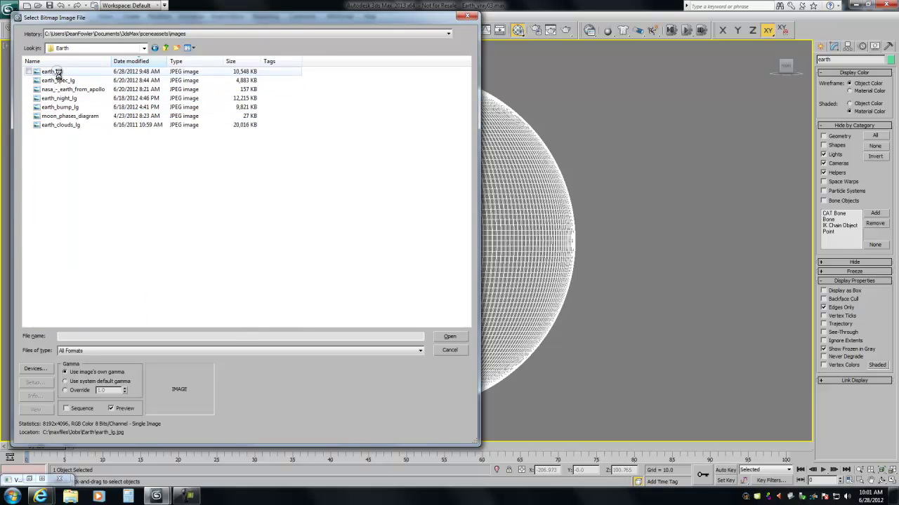
pyautogui.click(442, 339)
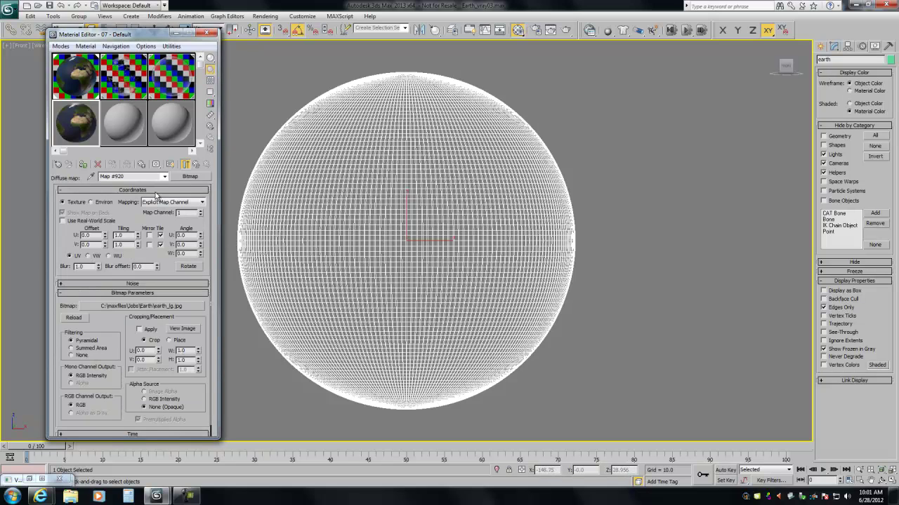
pyautogui.click(154, 190)
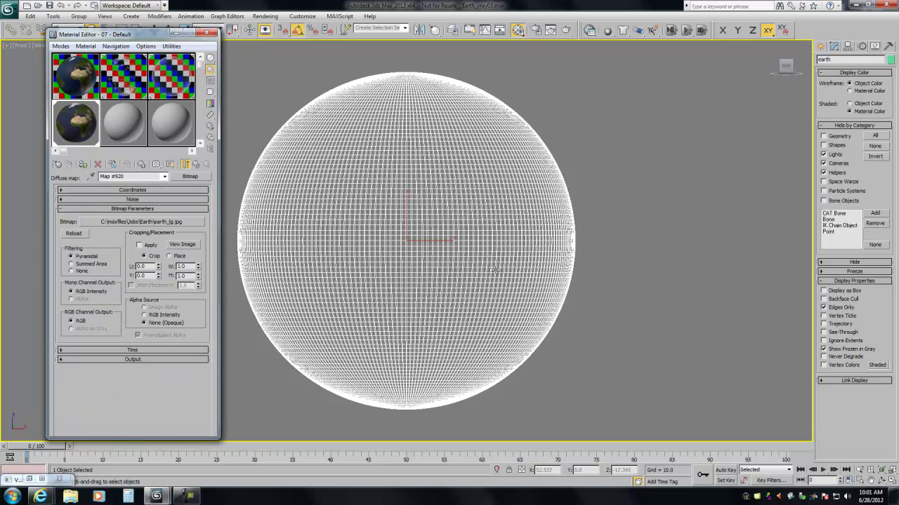
# Restore the four-viewport layout and render the shaded view with V-Ray to check the diffuse texture on the earth sphere.
pyautogui.hotkey('alt', 'w')
pyautogui.click(553, 288)
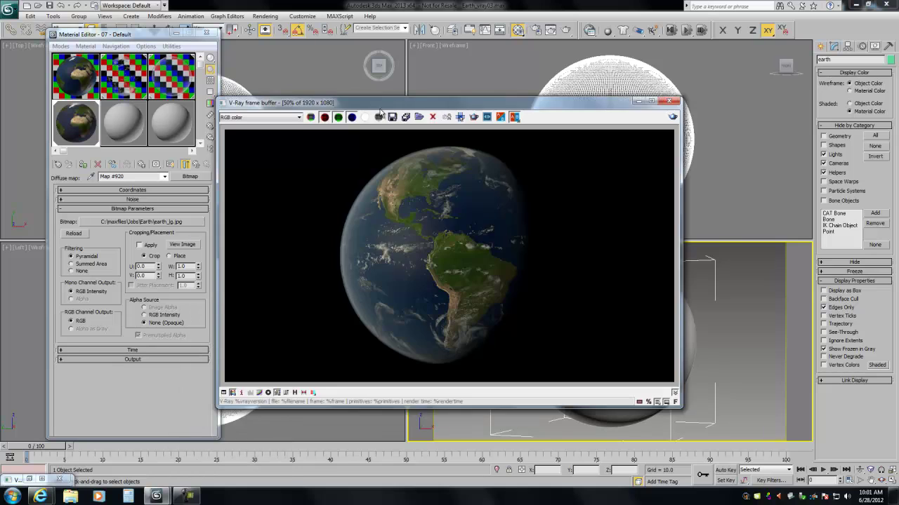
pyautogui.moveTo(379, 107); pyautogui.dragTo(395, 104)
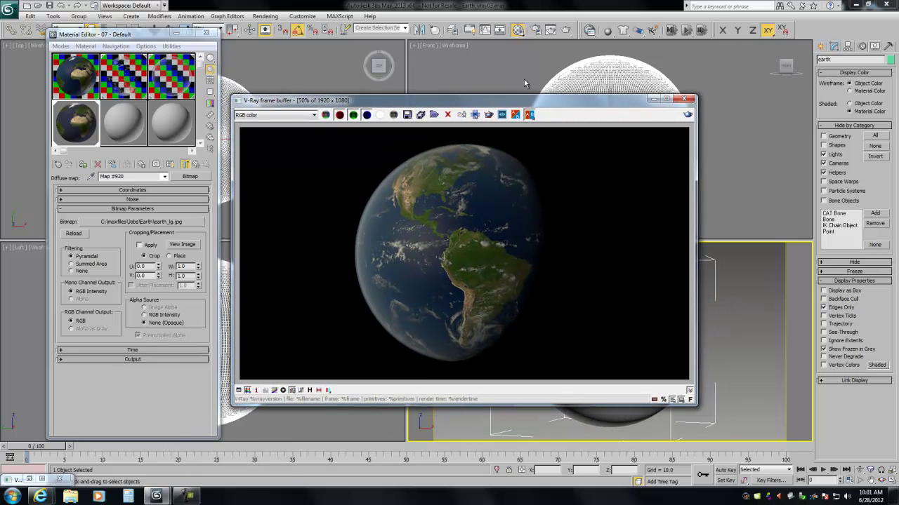
pyautogui.click(565, 33)
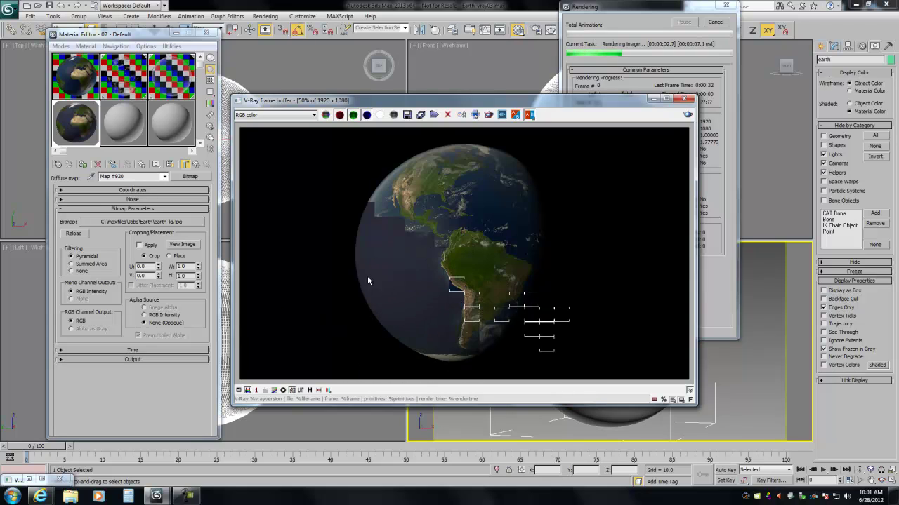
pyautogui.keyDown('ctrl'); pyautogui.click(463, 267); pyautogui.keyUp('ctrl')
pyautogui.keyDown('ctrl'); pyautogui.rightClick(465, 267); pyautogui.keyUp('ctrl')
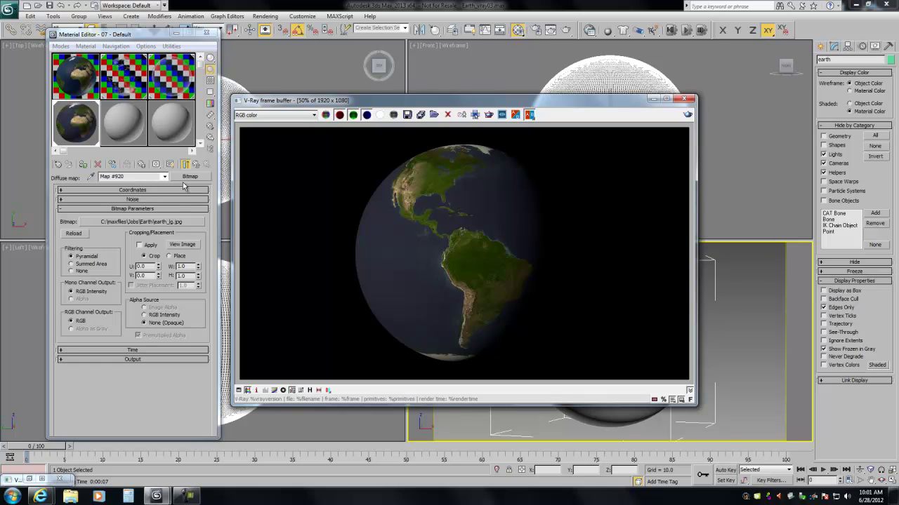
# Load earth_bump_lg.jpg as a Bitmap map in the Bump slot of the 07 - Default material and return to its Maps list.
pyautogui.click(195, 164)
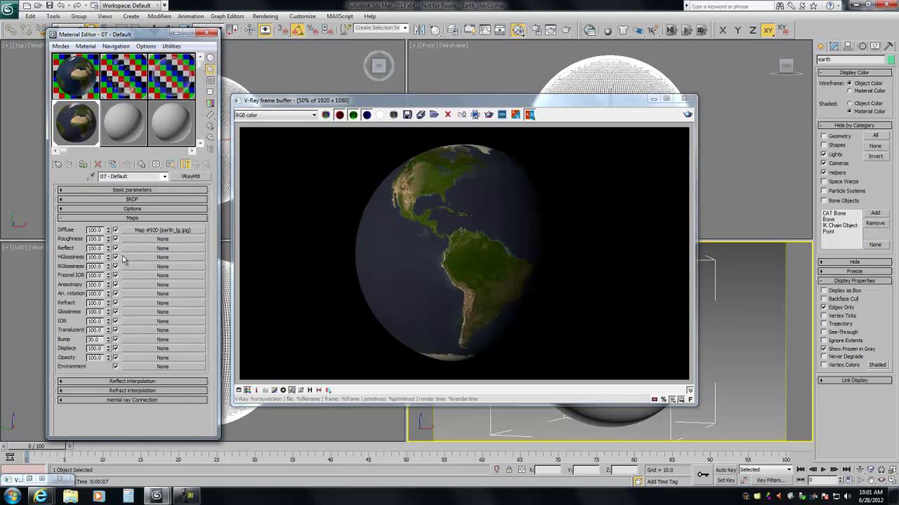
pyautogui.click(139, 342)
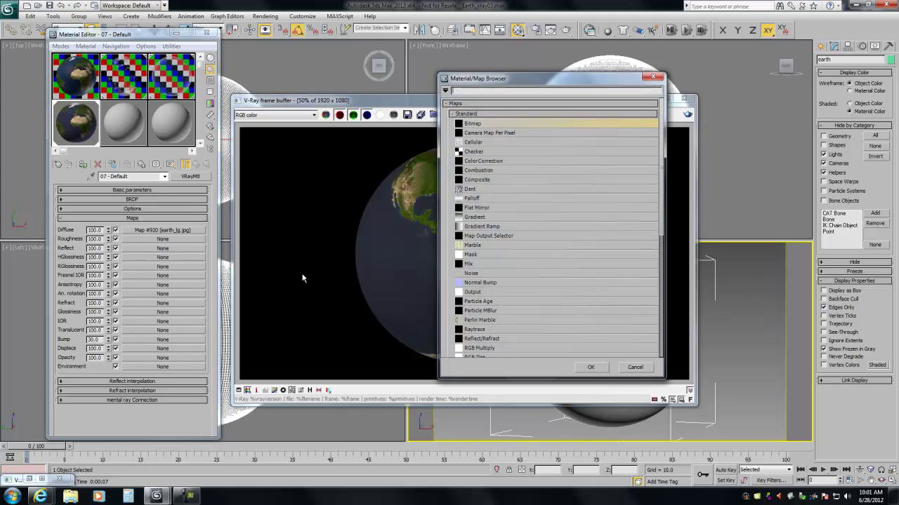
pyautogui.doubleClick(478, 123)
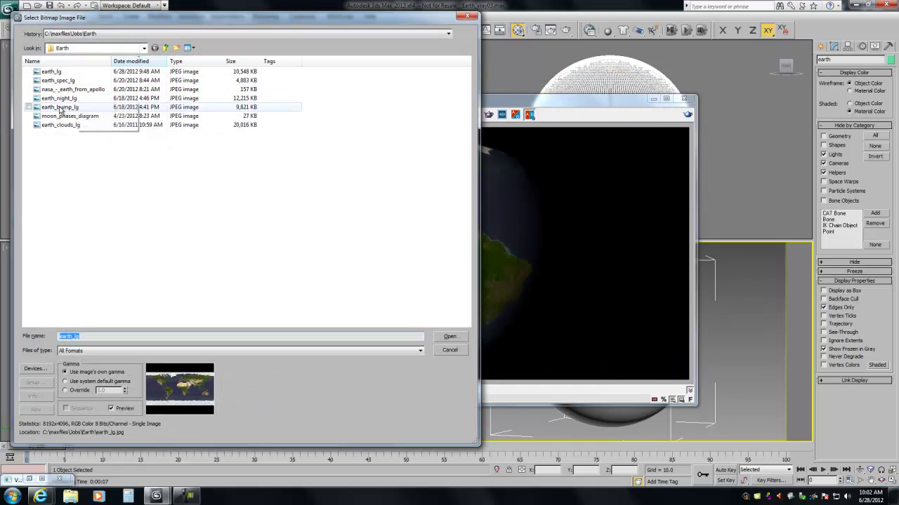
pyautogui.doubleClick(61, 107)
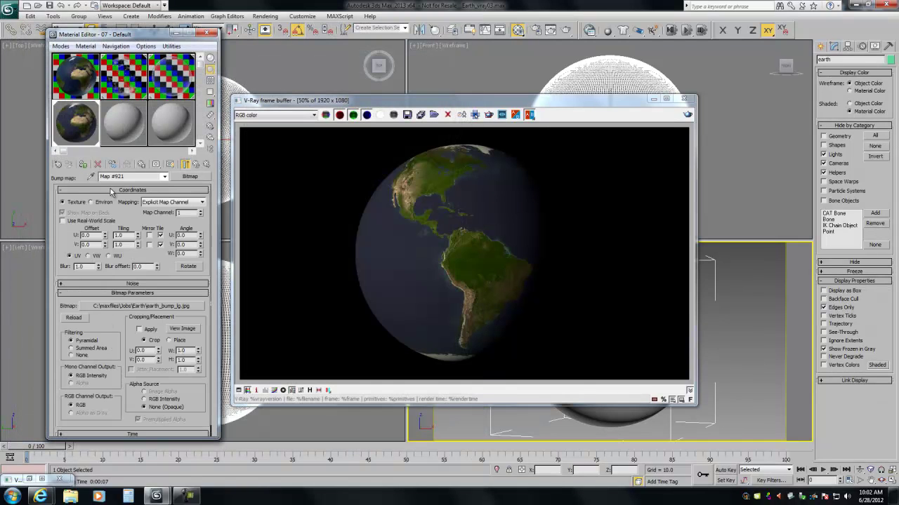
pyautogui.click(110, 190)
pyautogui.click(195, 165)
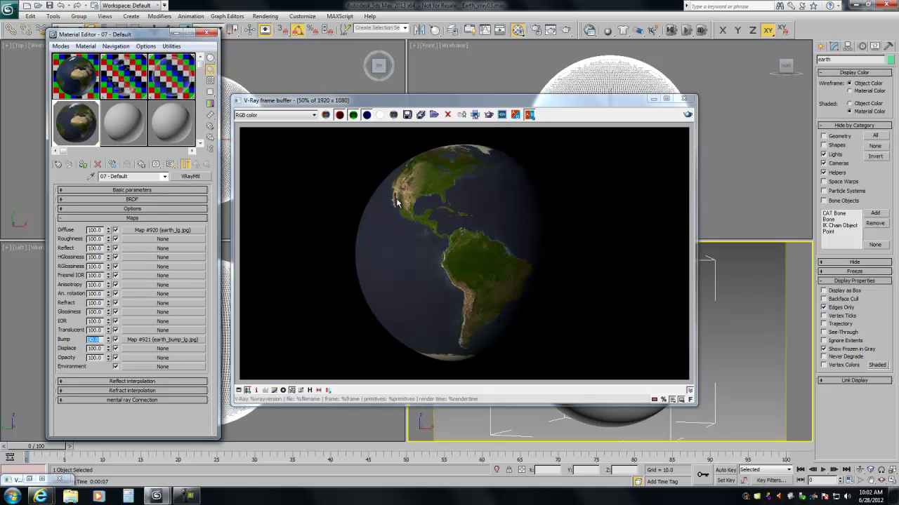
# Render the earth with V-Ray and inspect the bump relief over South America up close in the frame buffer.
pyautogui.click(687, 115)
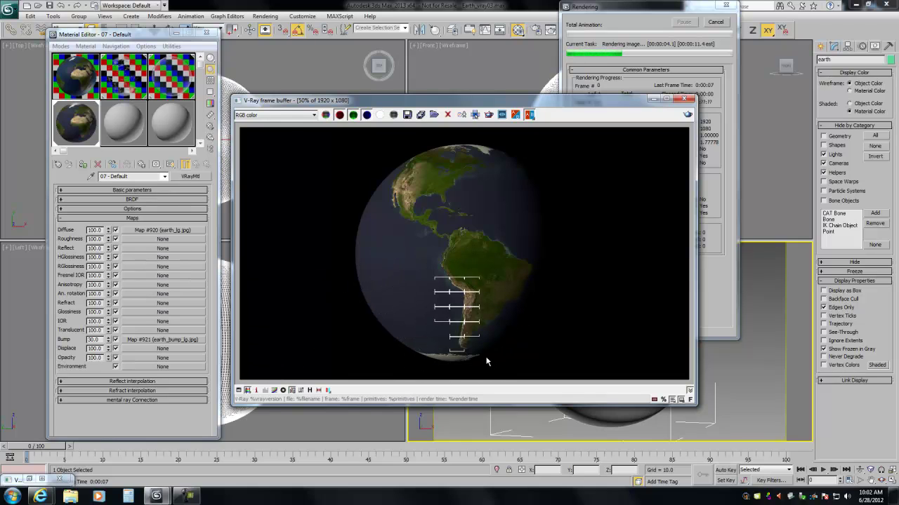
pyautogui.keyDown('ctrl'); pyautogui.click(476, 317); pyautogui.keyUp('ctrl')
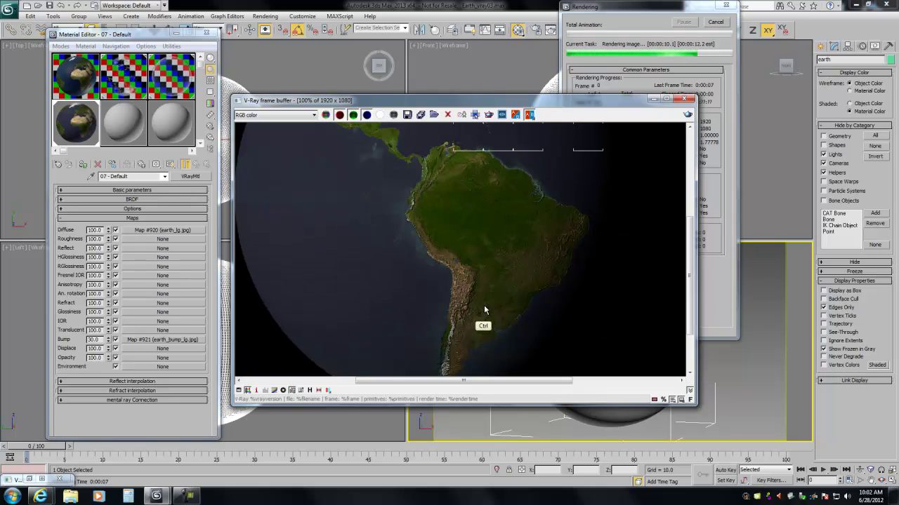
pyautogui.keyDown('ctrl'); pyautogui.rightClick(483, 306); pyautogui.keyUp('ctrl')
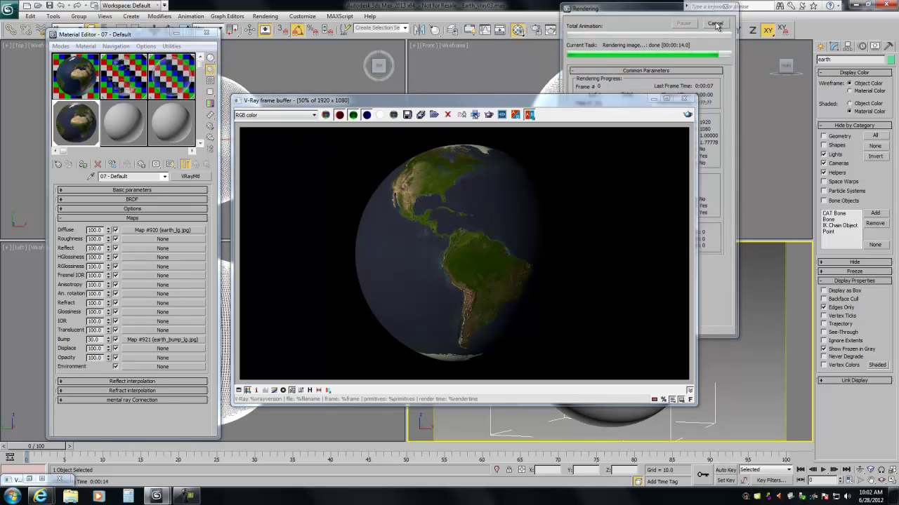
# Set the bump amount to 1.0 and load earth_spec_lg.jpg as the Reflect bitmap of the 07 - Default material.
pyautogui.doubleClick(93, 340)
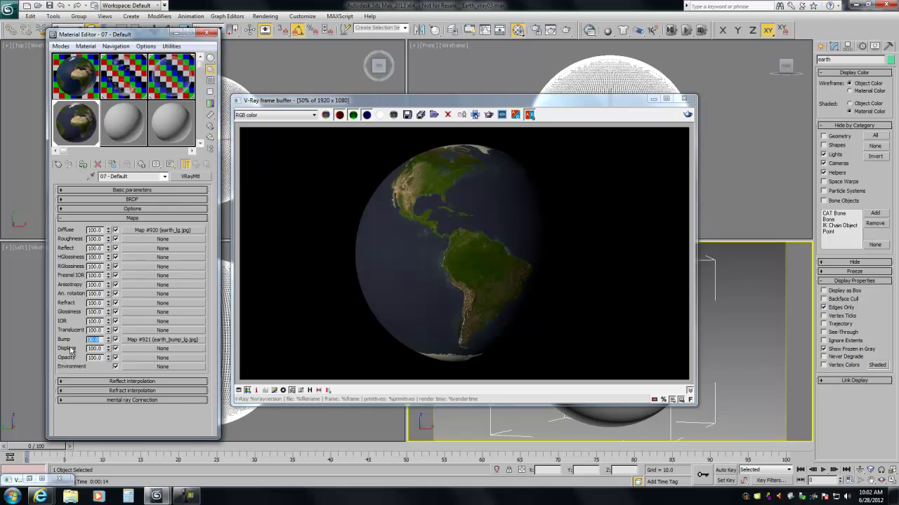
pyautogui.click(128, 190)
pyautogui.click(133, 189)
pyautogui.click(162, 248)
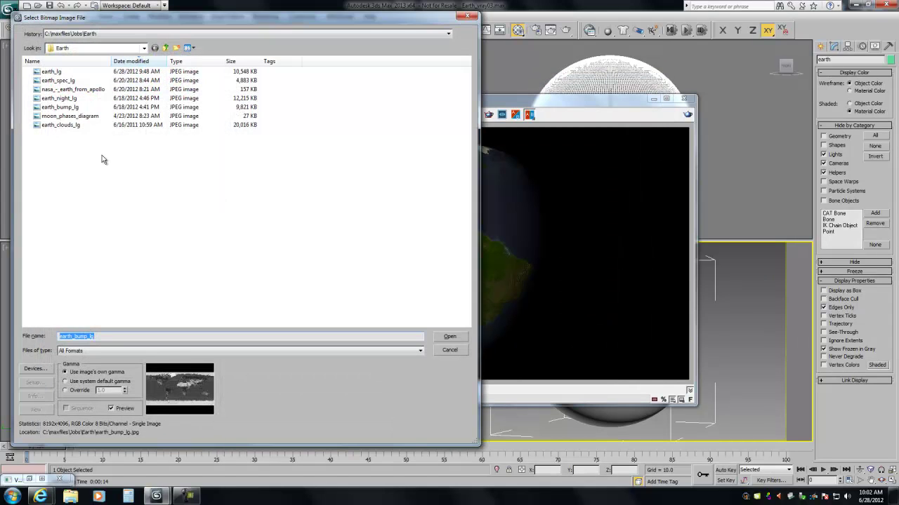
pyautogui.click(60, 80)
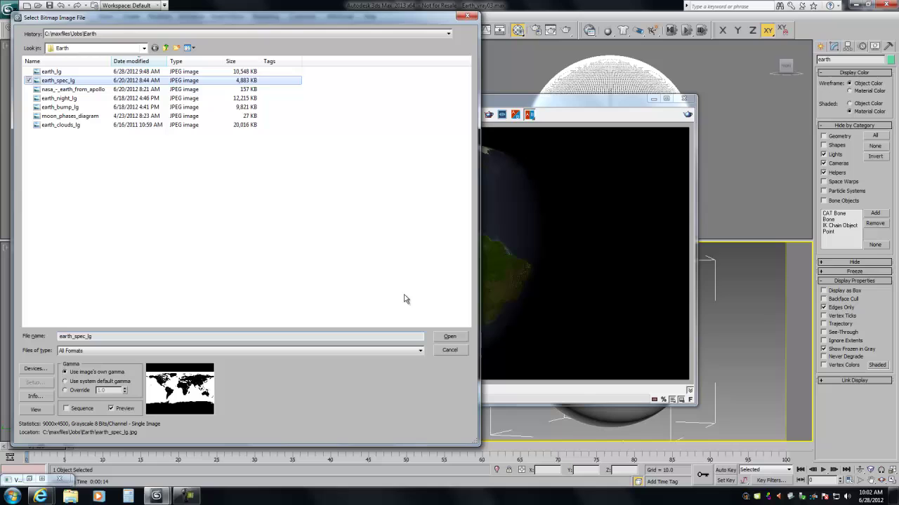
pyautogui.click(449, 337)
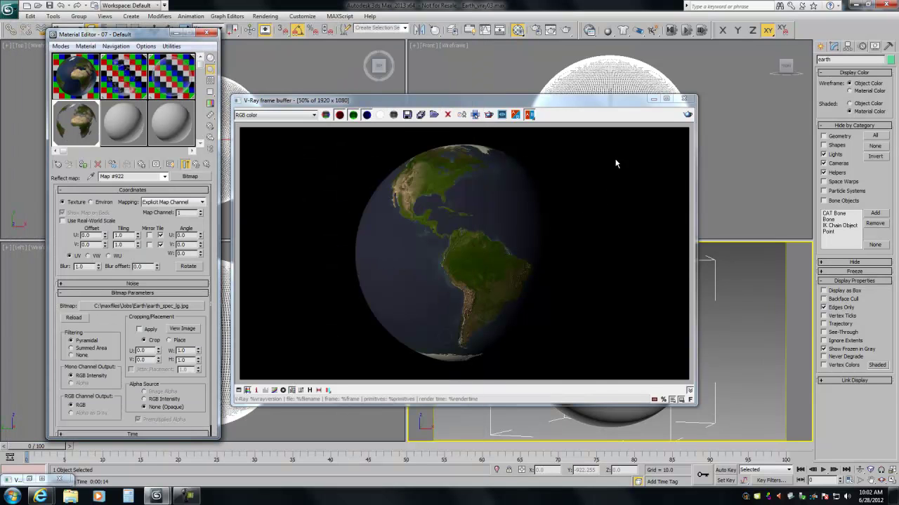
# Turn on the checkered background for the material sample and run a partial V-Ray test render of the reflective earth.
pyautogui.click(210, 80)
pyautogui.click(687, 115)
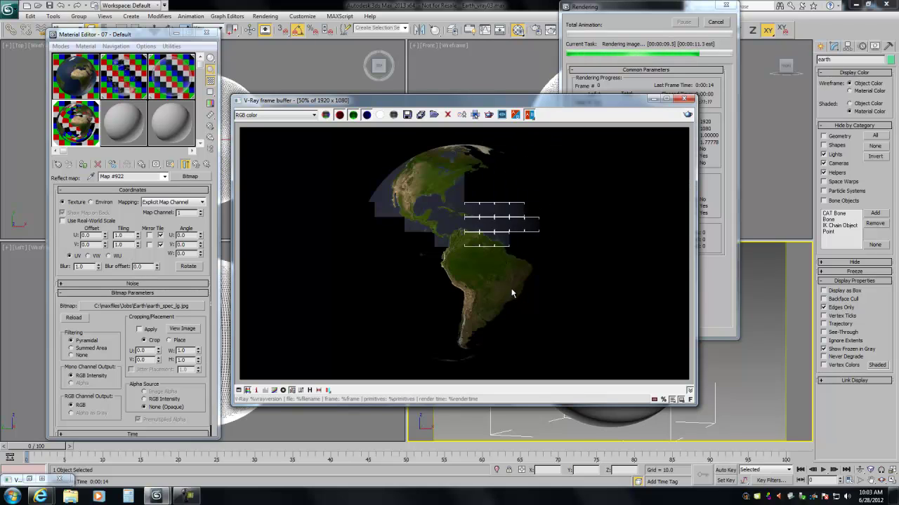
pyautogui.click(713, 22)
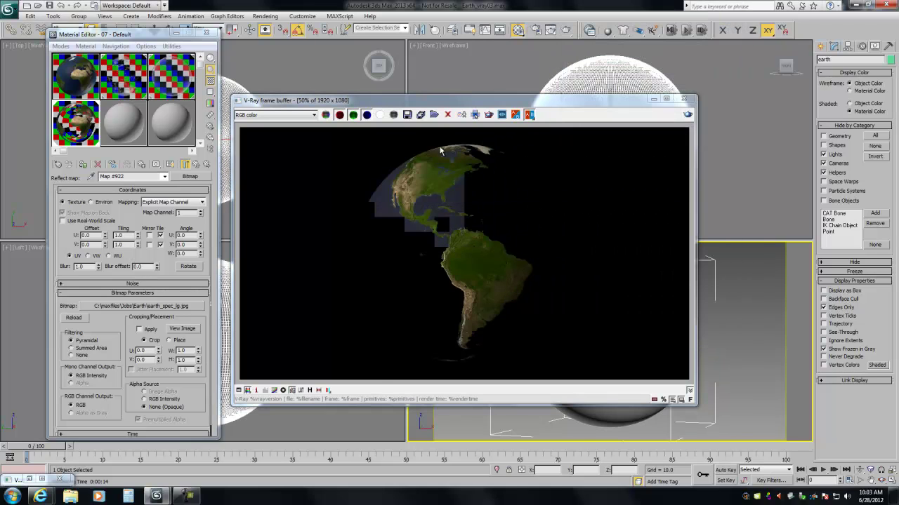
# Enable Fresnel reflections and set the reflection glossiness to 0.8 in the 07 - Default material's basic parameters.
pyautogui.click(194, 169)
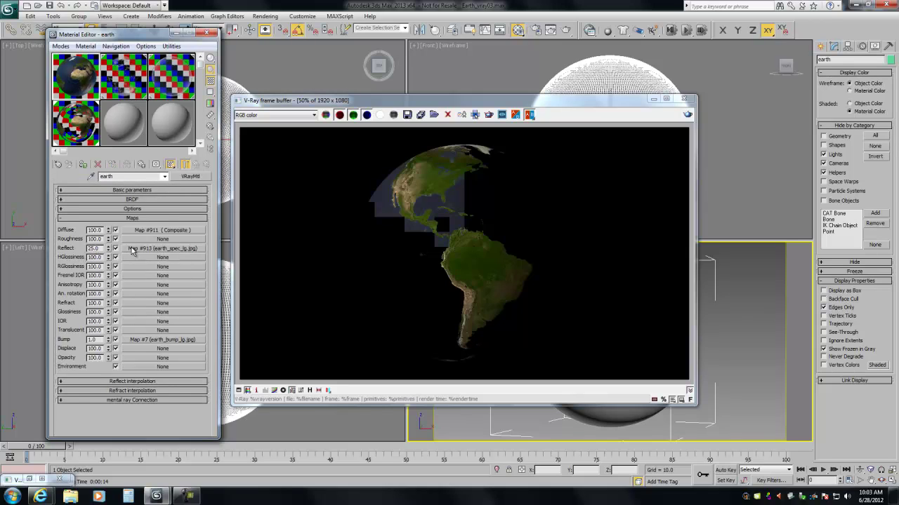
pyautogui.click(77, 112)
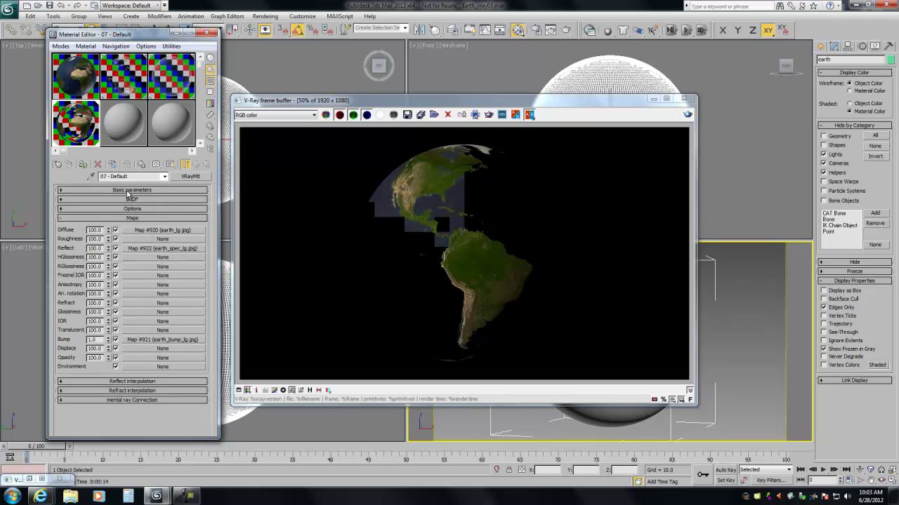
pyautogui.click(131, 191)
pyautogui.click(112, 259)
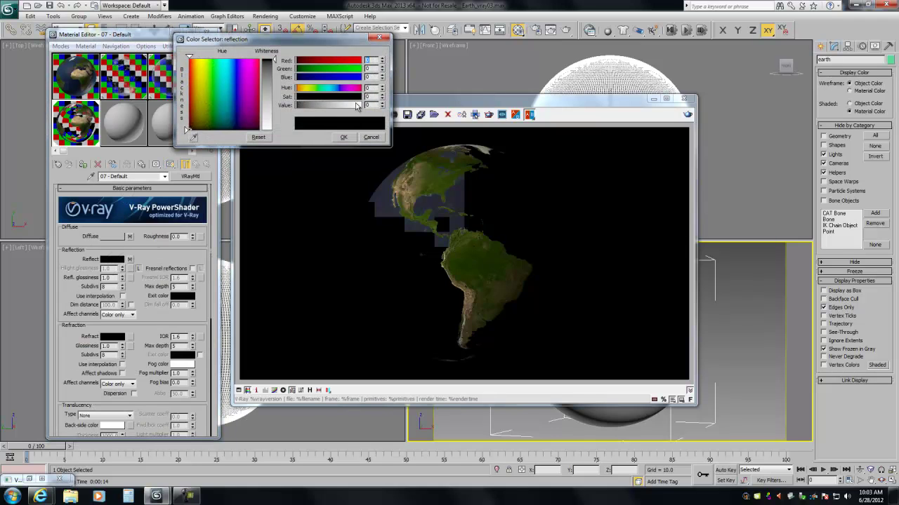
pyautogui.click(192, 268)
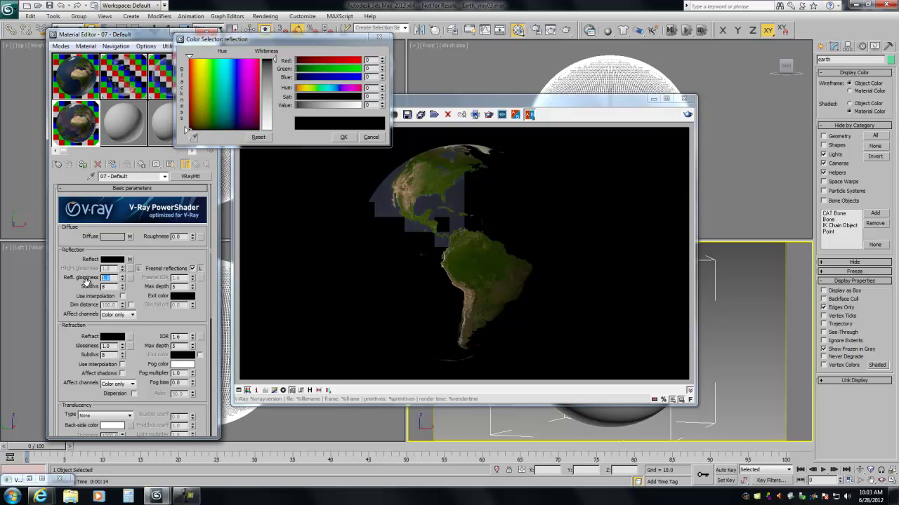
pyautogui.write('8')
pyautogui.press('Return')
pyautogui.click(110, 190)
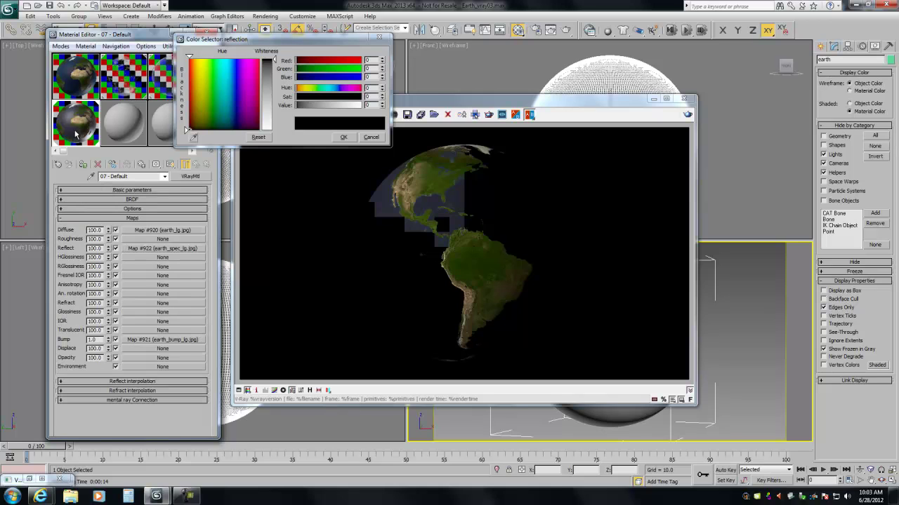
# Set the Reflect map amount to 25 using an enlarged material preview, and render the earth with V-Ray to check the highlight.
pyautogui.doubleClick(168, 156)
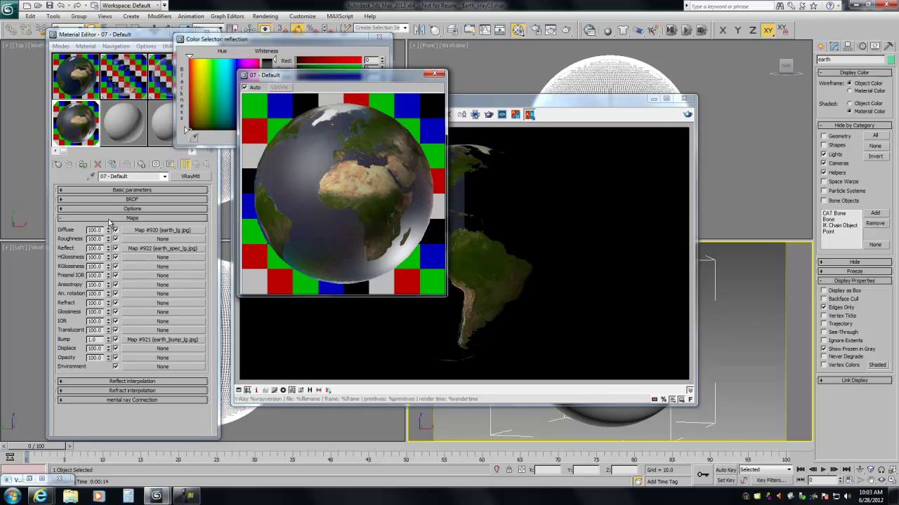
pyautogui.doubleClick(97, 249)
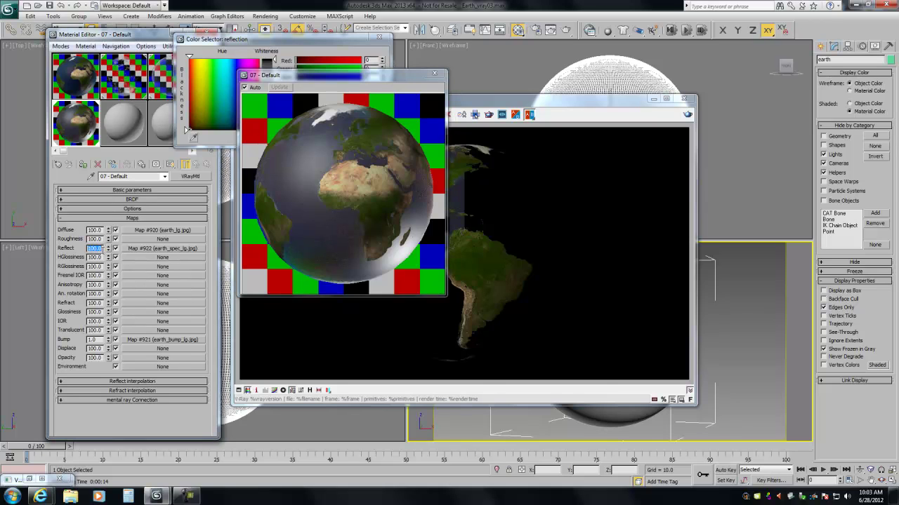
pyautogui.write('25')
pyautogui.press('Return')
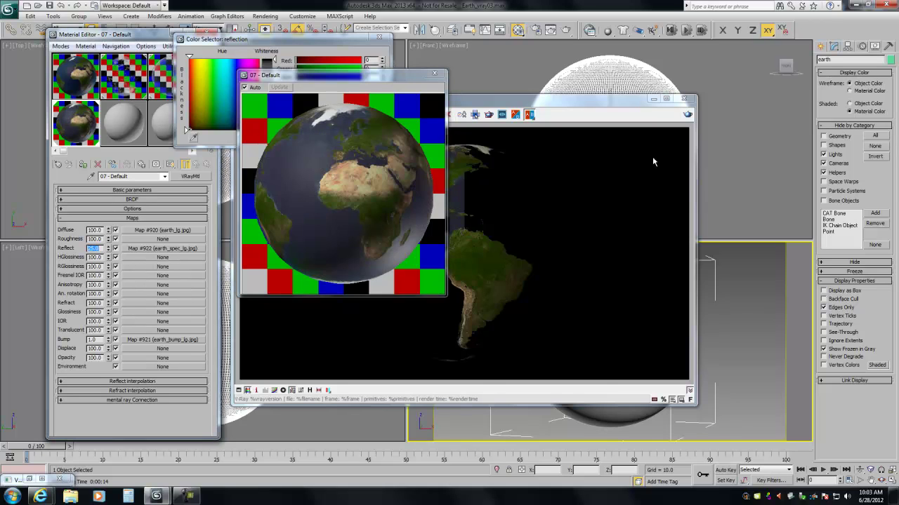
pyautogui.click(687, 115)
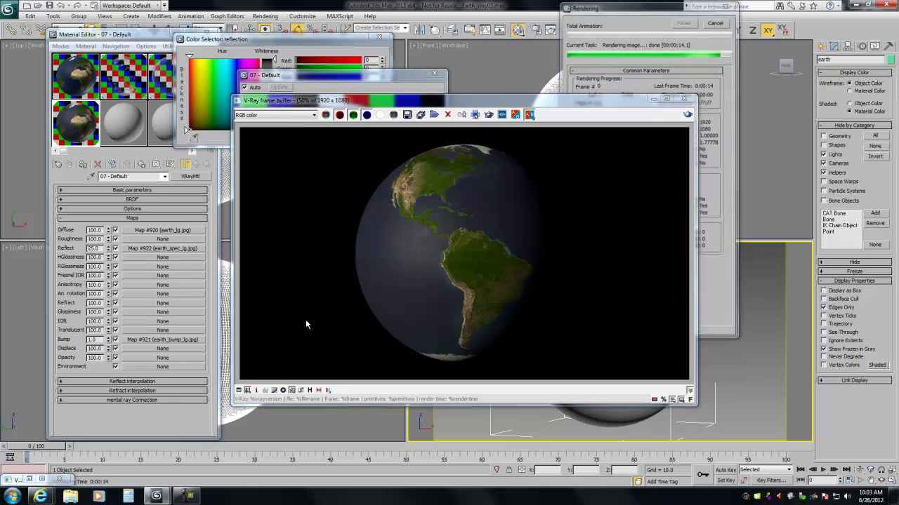
# View the reference photo nasa_-_earth_from_apollo.jpg to compare its ocean colour with the rendered earth, and close it.
pyautogui.click(80, 95)
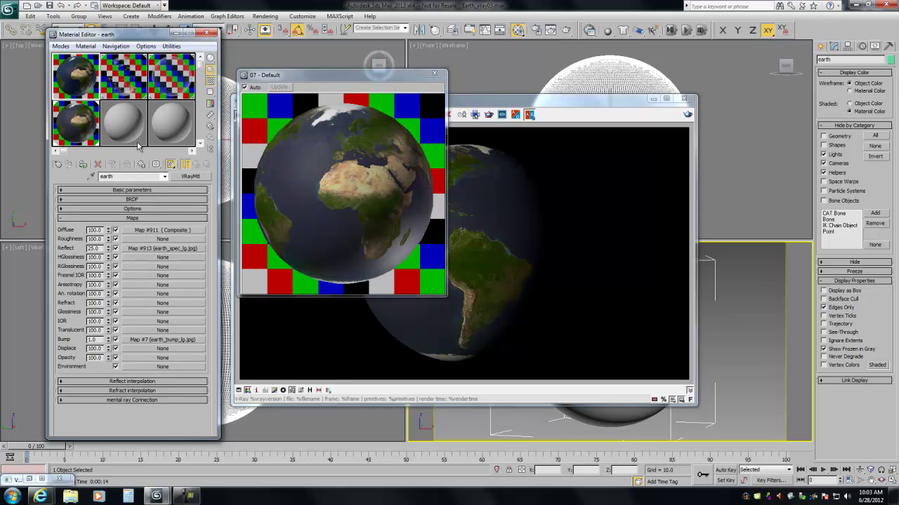
pyautogui.click(433, 74)
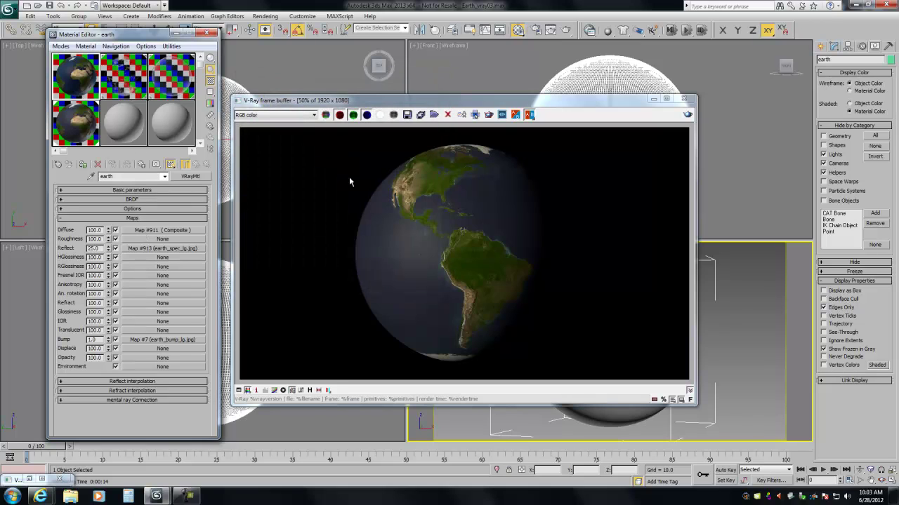
pyautogui.click(265, 15)
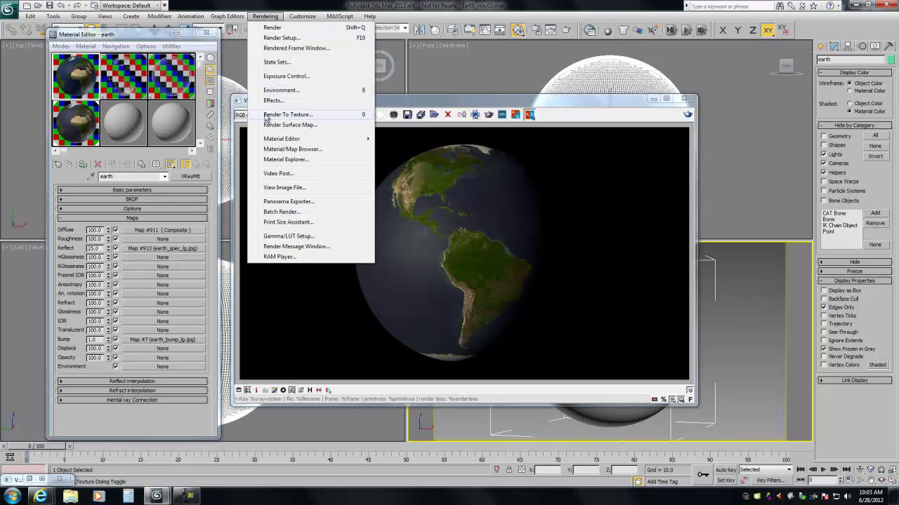
pyautogui.click(278, 186)
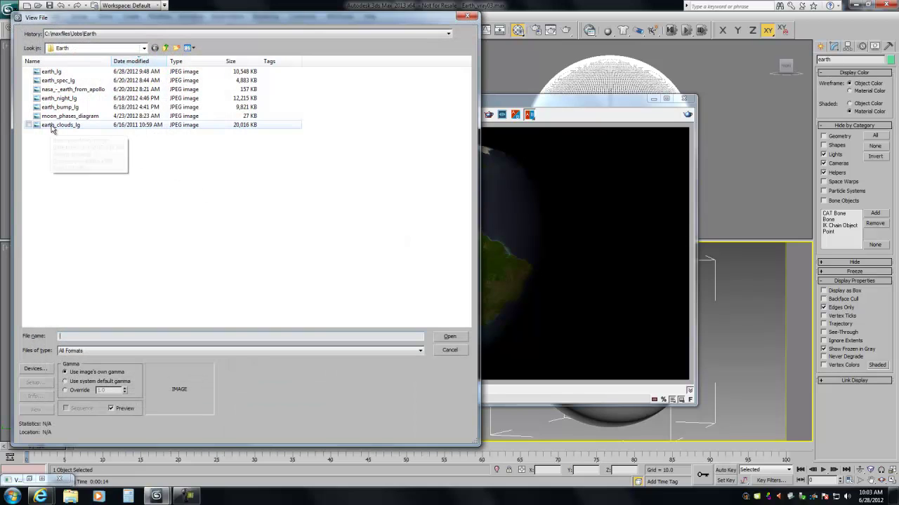
pyautogui.doubleClick(62, 90)
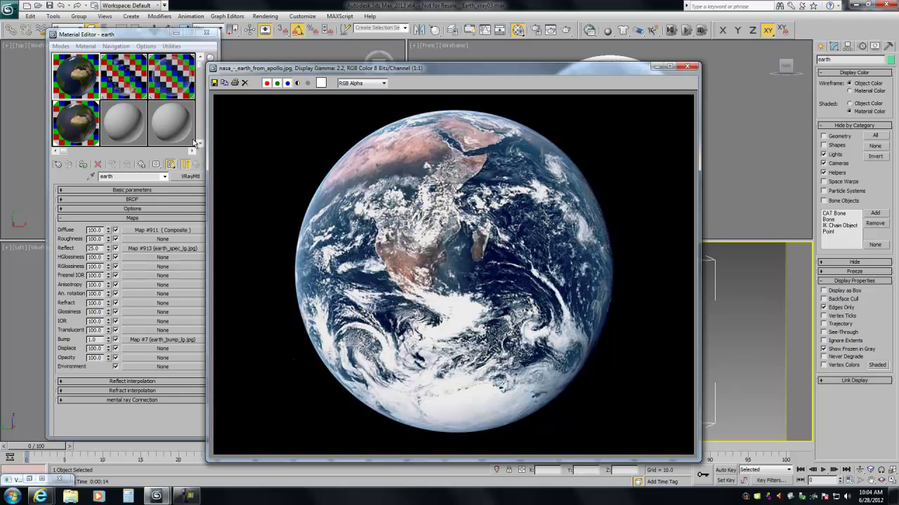
pyautogui.click(82, 70)
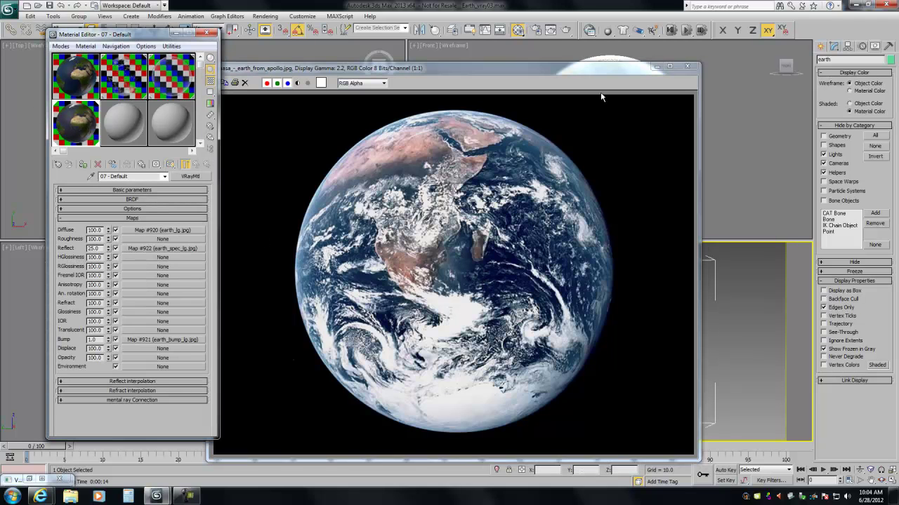
pyautogui.click(686, 68)
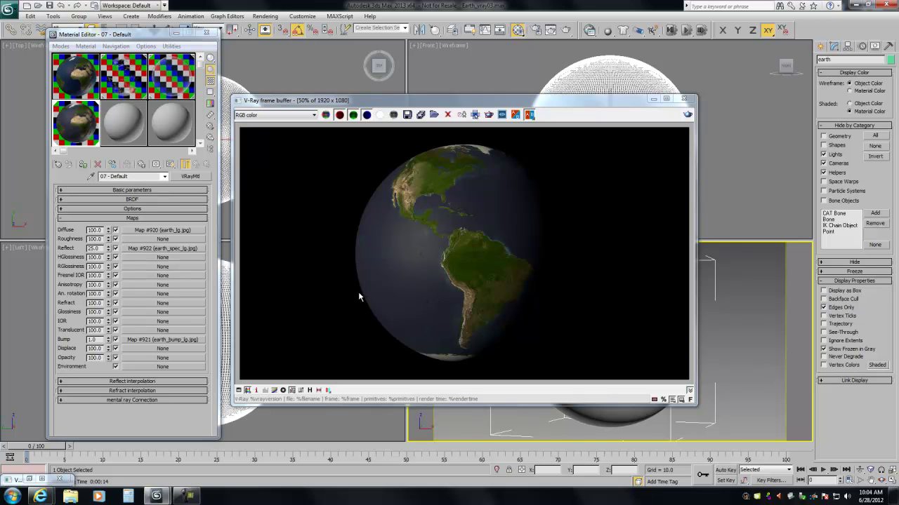
# Examine the finished earth material's Composite diffuse map, including both layers' Mask settings and the Falloff map inside Layer 2.
pyautogui.click(87, 97)
pyautogui.click(153, 232)
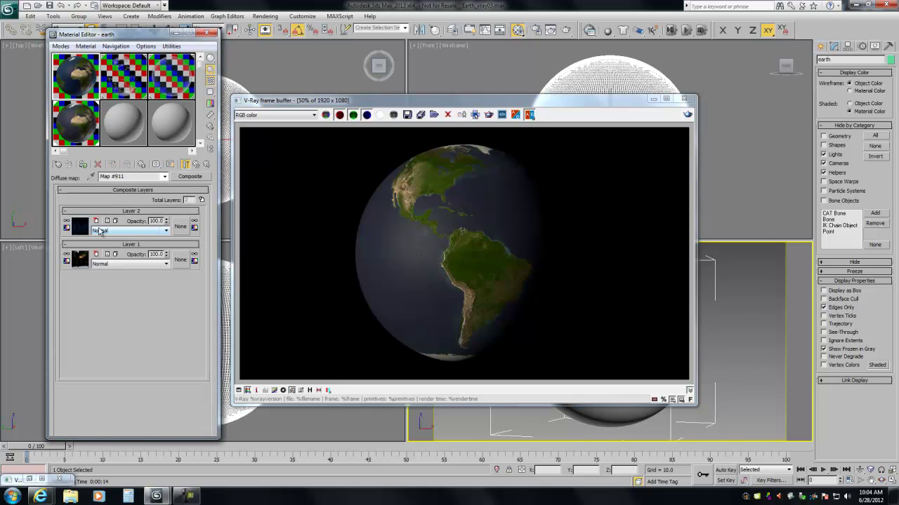
pyautogui.click(83, 260)
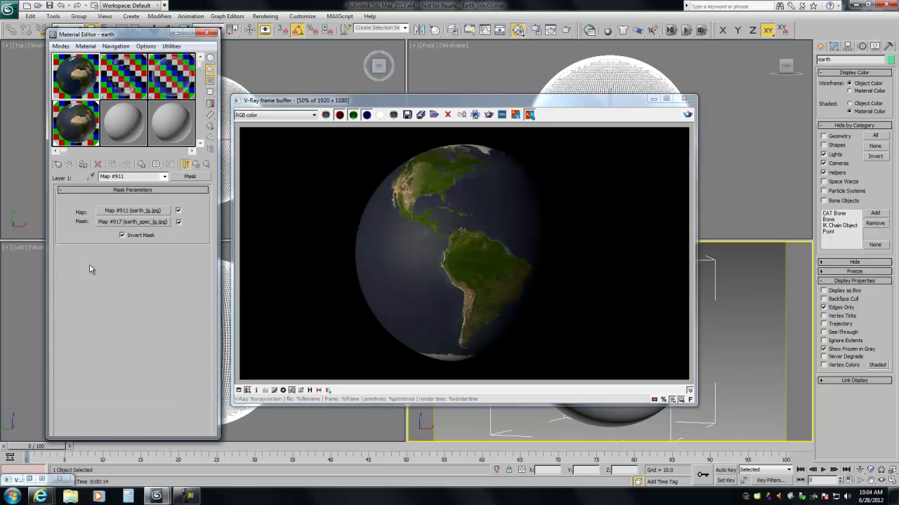
pyautogui.click(195, 166)
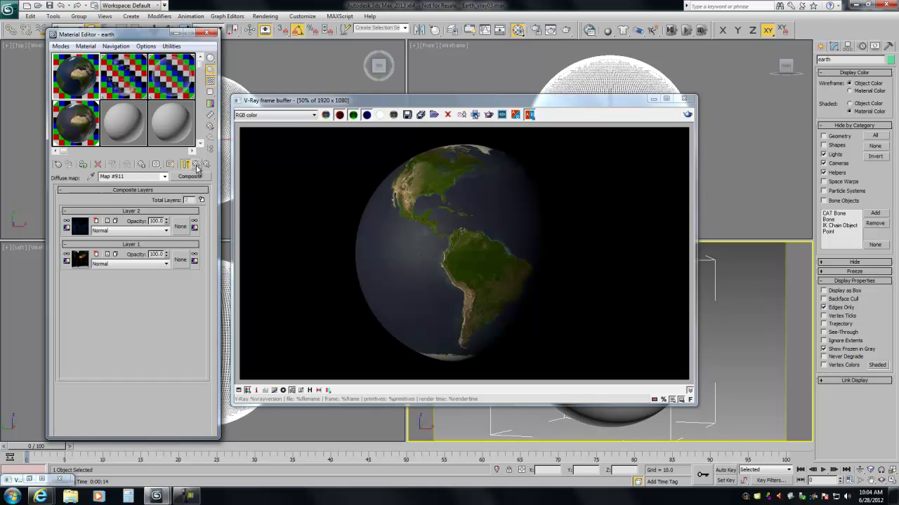
pyautogui.click(82, 227)
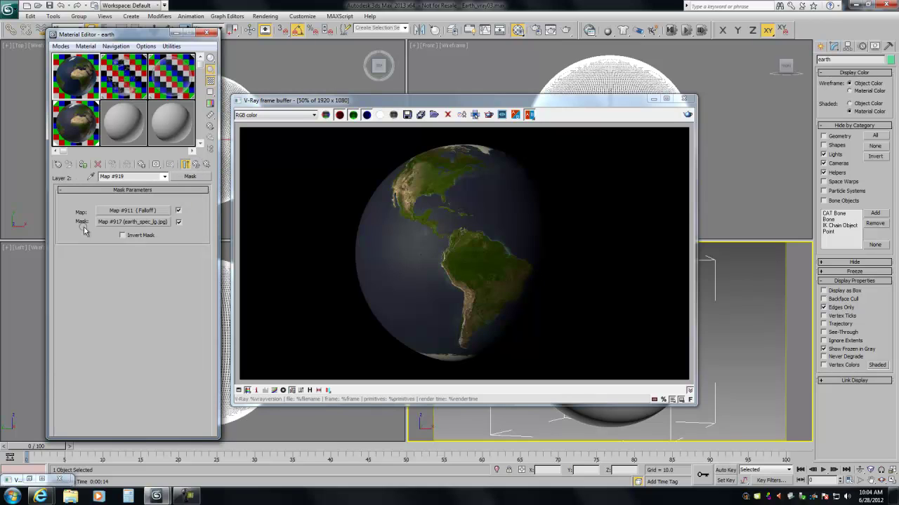
pyautogui.click(161, 211)
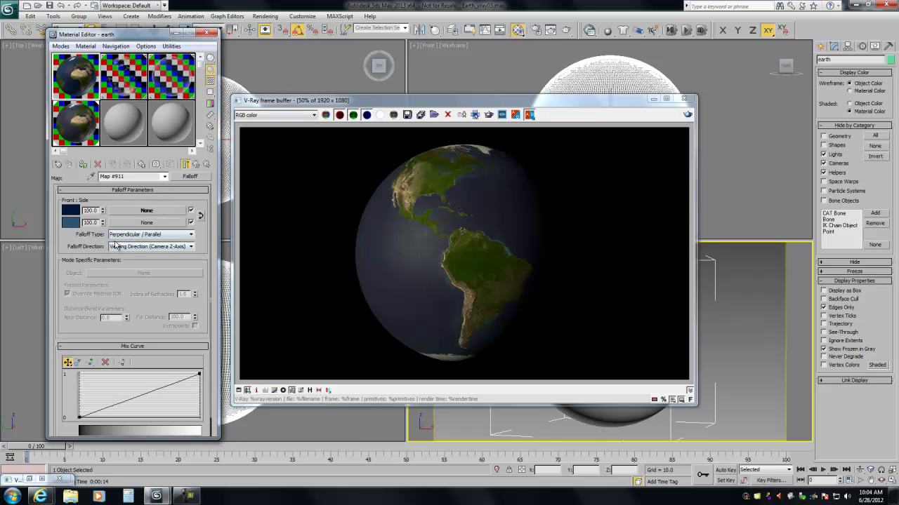
# Replace the 07 - Default material's diffuse bitmap with a Mask map, keeping the old map as a sub-map.
pyautogui.click(196, 165)
pyautogui.click(196, 166)
pyautogui.click(196, 165)
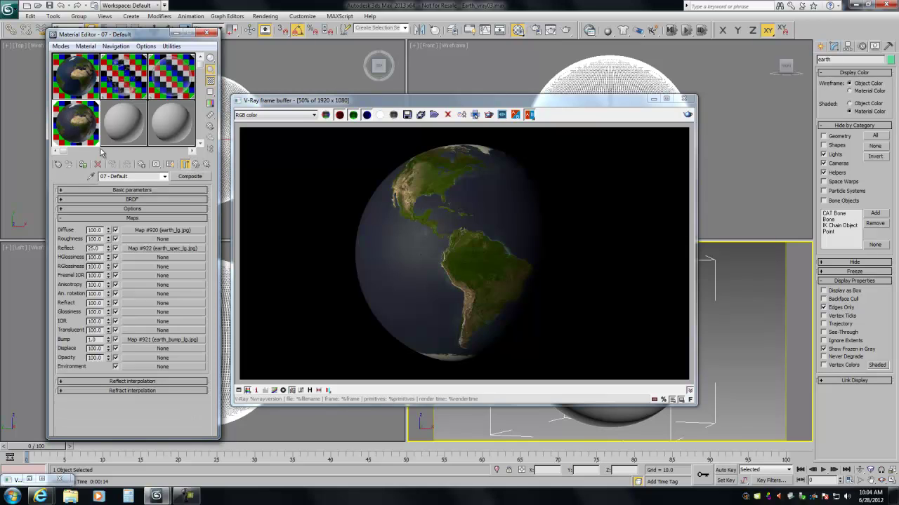
pyautogui.click(161, 231)
pyautogui.click(190, 177)
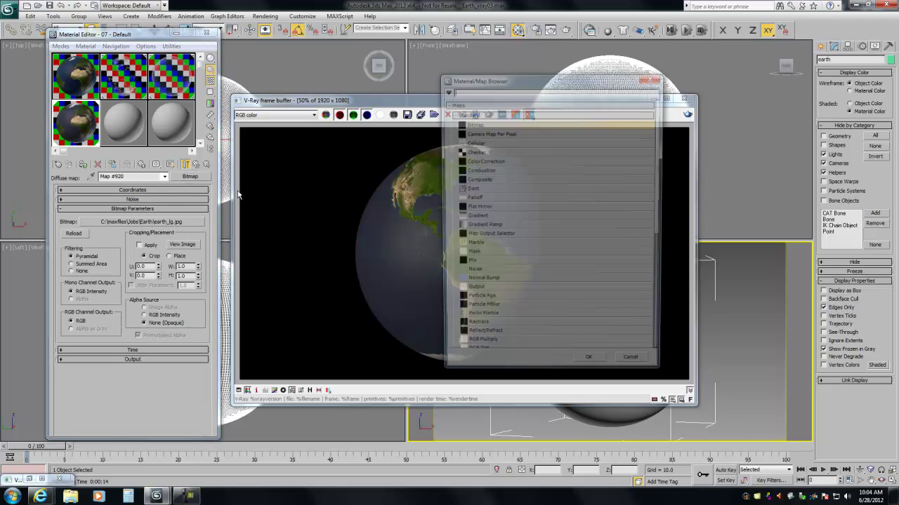
pyautogui.doubleClick(470, 255)
pyautogui.click(116, 258)
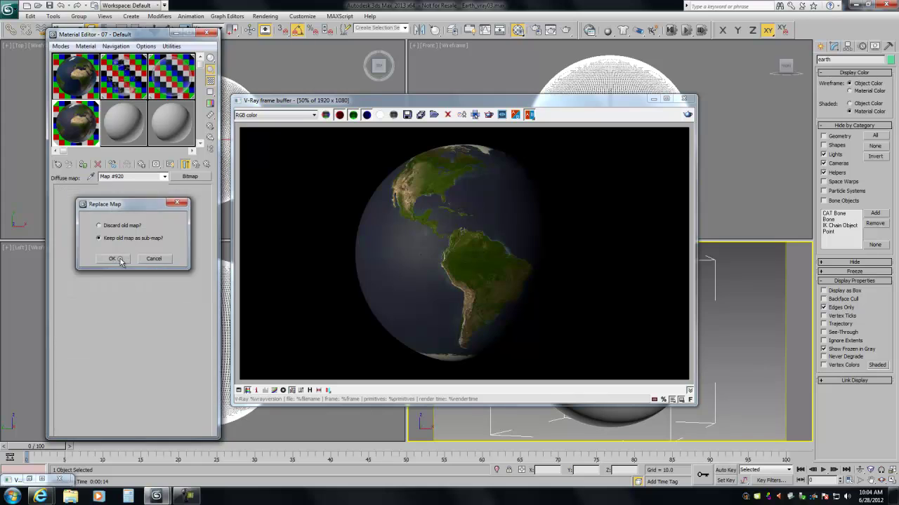
# Load earth_spec_lg.jpg as the Mask map's mask bitmap and invert the mask.
pyautogui.click(133, 223)
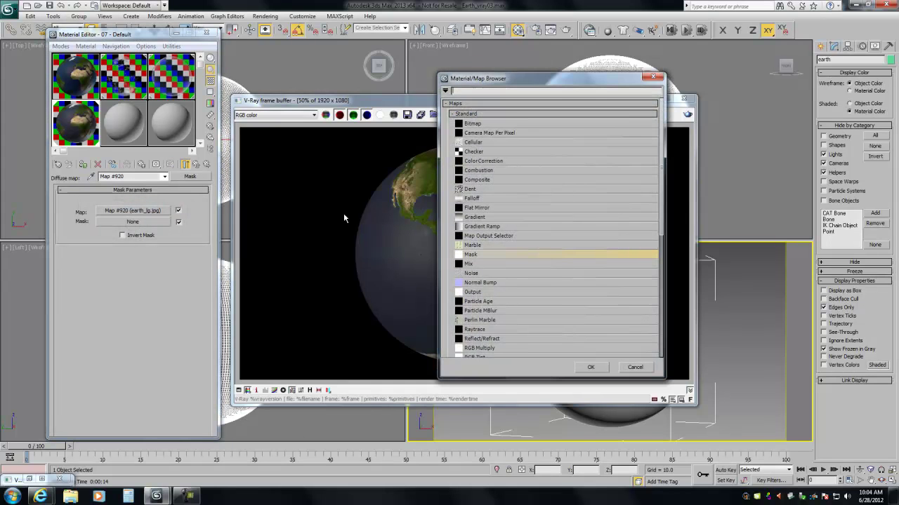
pyautogui.click(478, 126)
pyautogui.press('Escape')
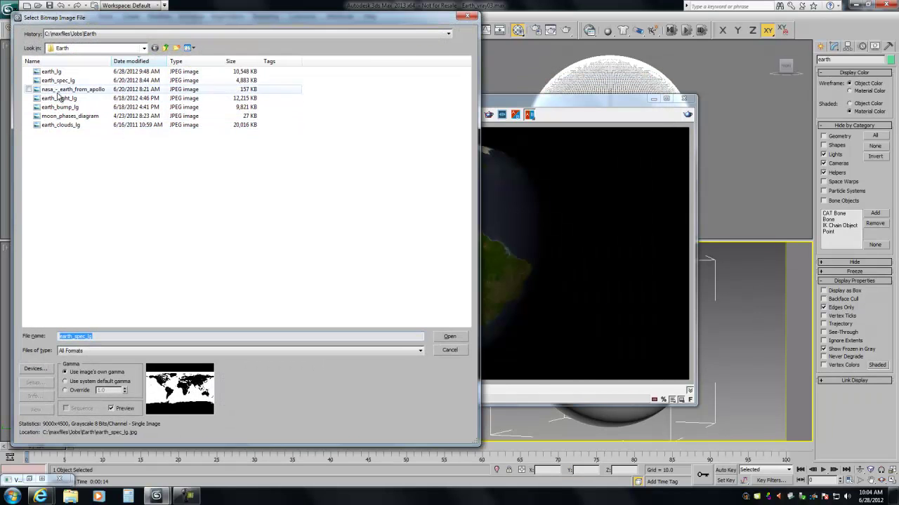
pyautogui.doubleClick(59, 82)
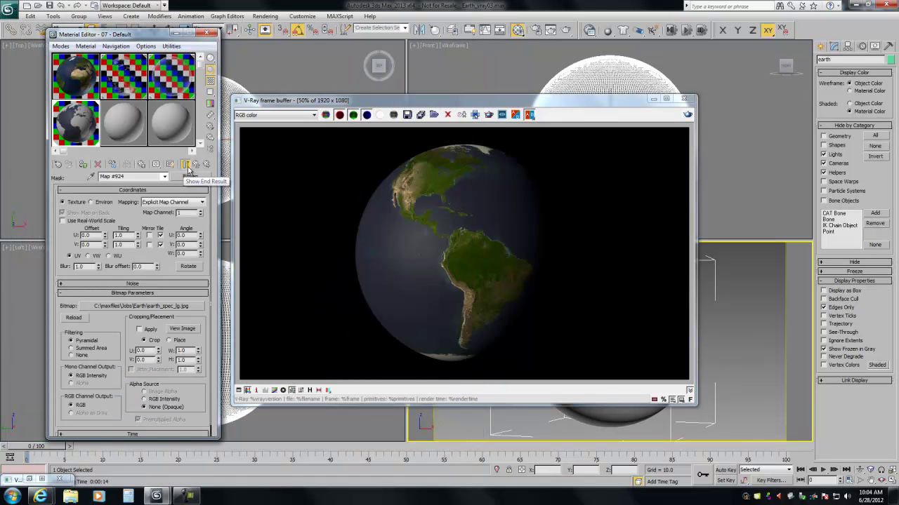
pyautogui.click(195, 164)
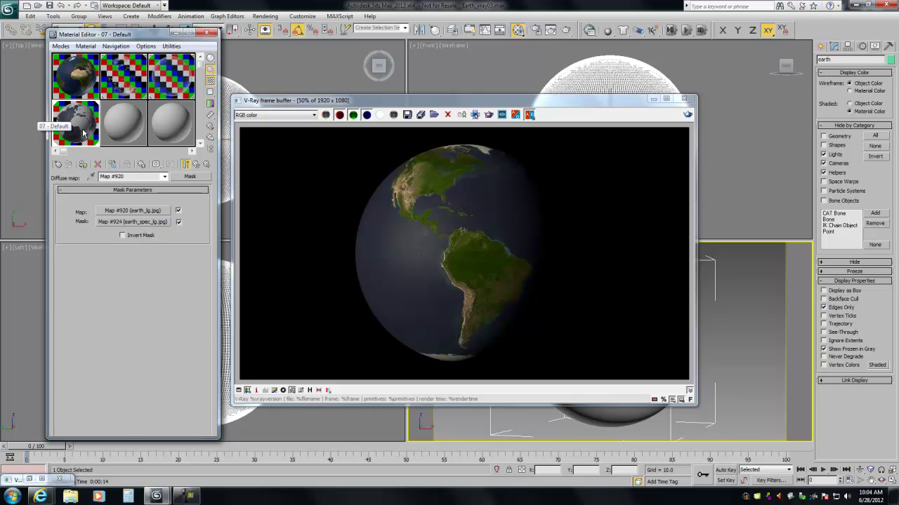
pyautogui.click(122, 237)
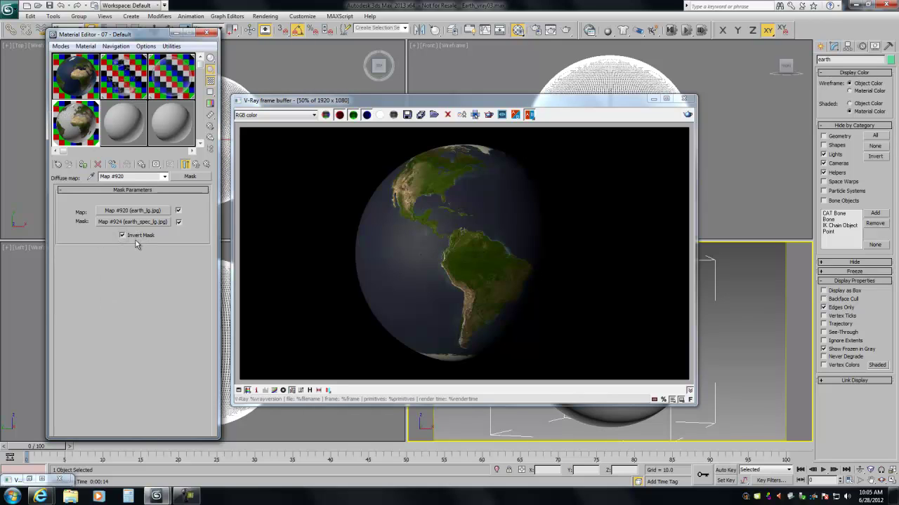
# Name the diffuse Mask map "earth land".
pyautogui.click(191, 176)
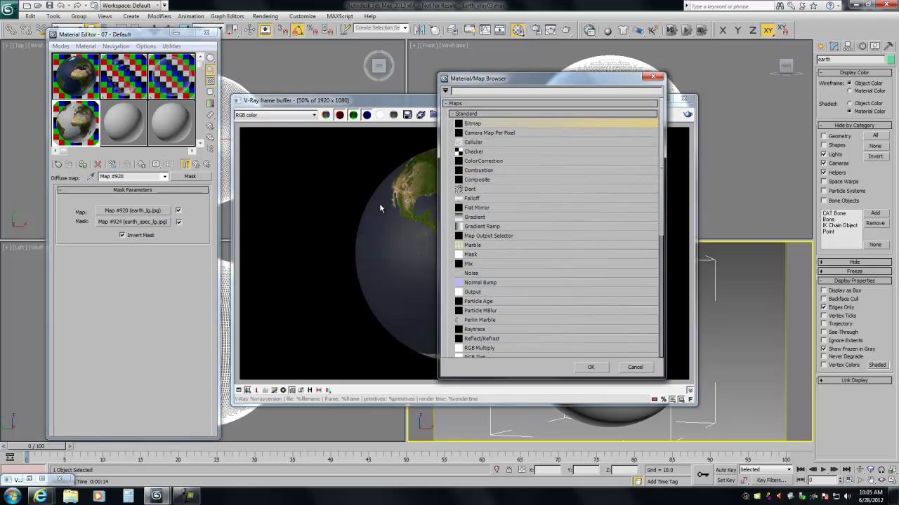
pyautogui.click(643, 368)
pyautogui.click(135, 178)
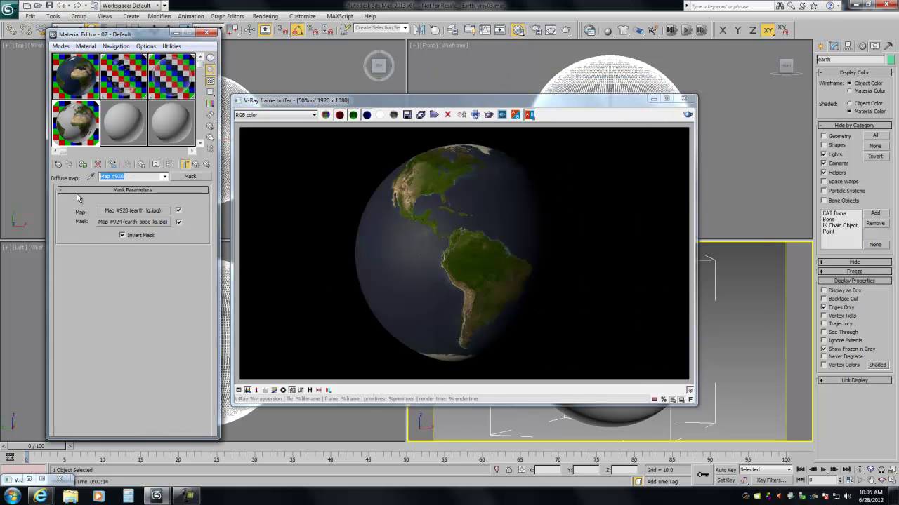
pyautogui.write('earth land')
# Nest the diffuse Mask map in a Composite map as a sub-map, and copy it from Layer 1 into an added second layer.
pyautogui.click(191, 178)
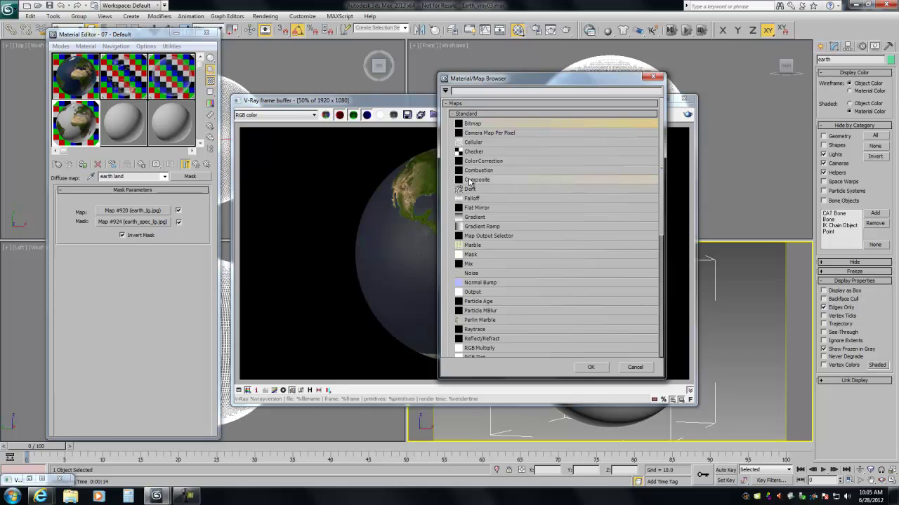
pyautogui.doubleClick(471, 181)
pyautogui.click(110, 259)
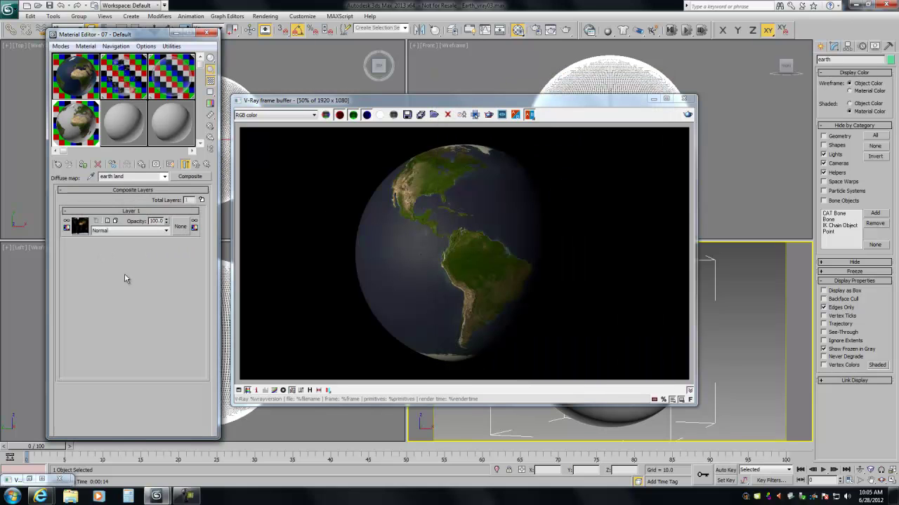
pyautogui.click(202, 200)
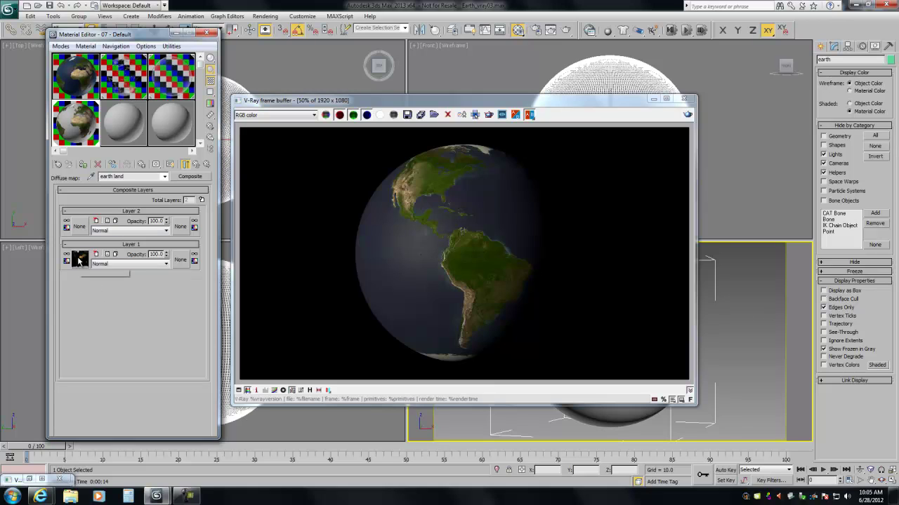
pyautogui.moveTo(80, 260); pyautogui.dragTo(79, 226)
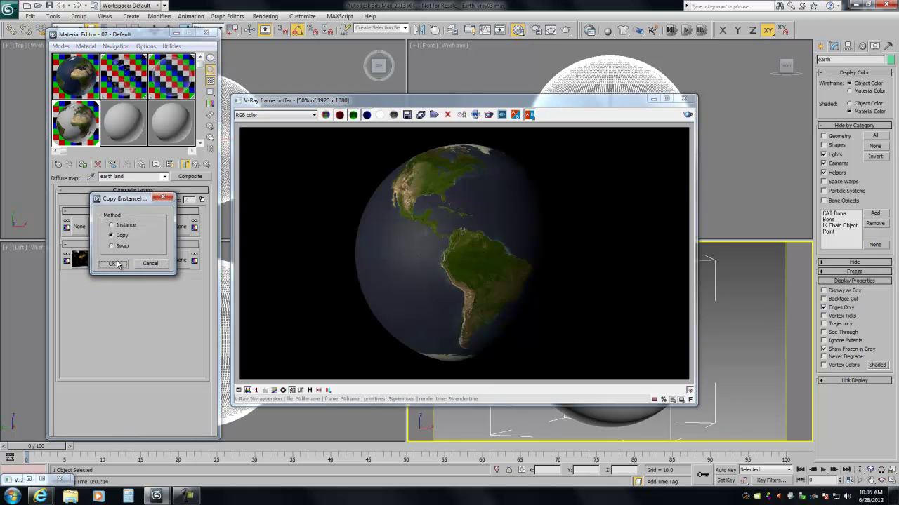
pyautogui.click(117, 263)
# Name the Mask map in Layer 2 "earth water" and turn off its mask inversion.
pyautogui.click(79, 226)
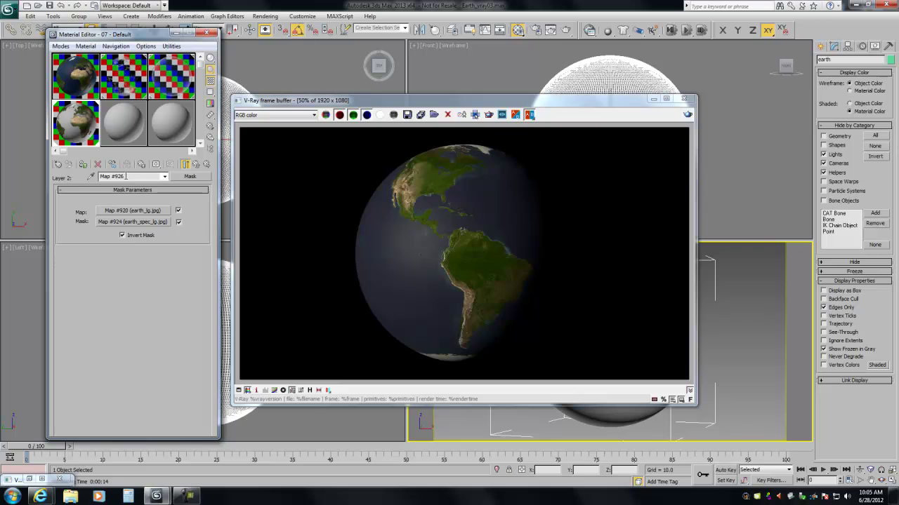
pyautogui.moveTo(125, 177); pyautogui.dragTo(76, 188)
pyautogui.write('earth water')
pyautogui.click(123, 236)
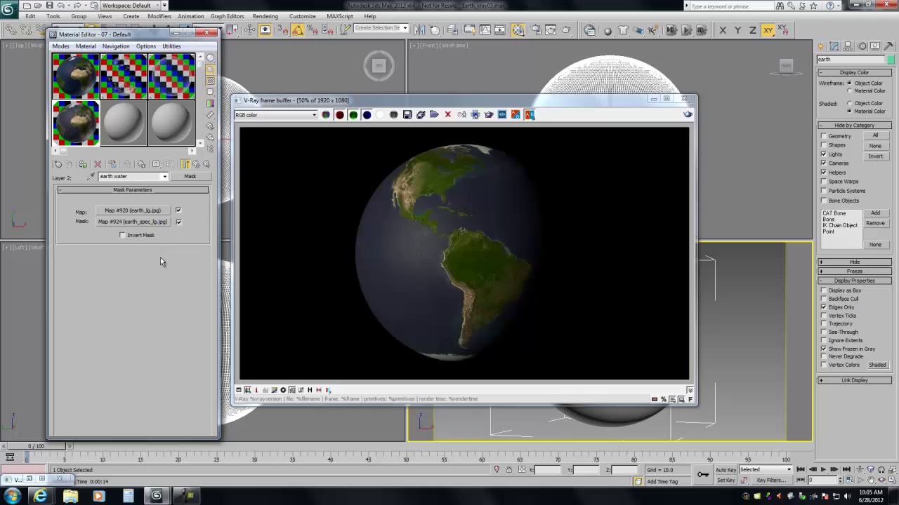
# Replace the earth_lg.jpg bitmap in the earth water mask with a Falloff map, and clear the Falloff's front sub-map.
pyautogui.click(125, 211)
pyautogui.click(191, 177)
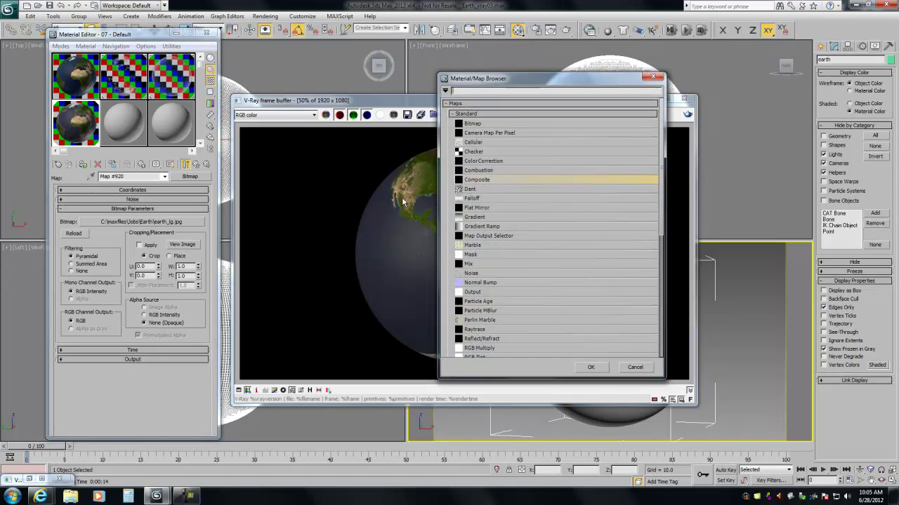
pyautogui.doubleClick(477, 205)
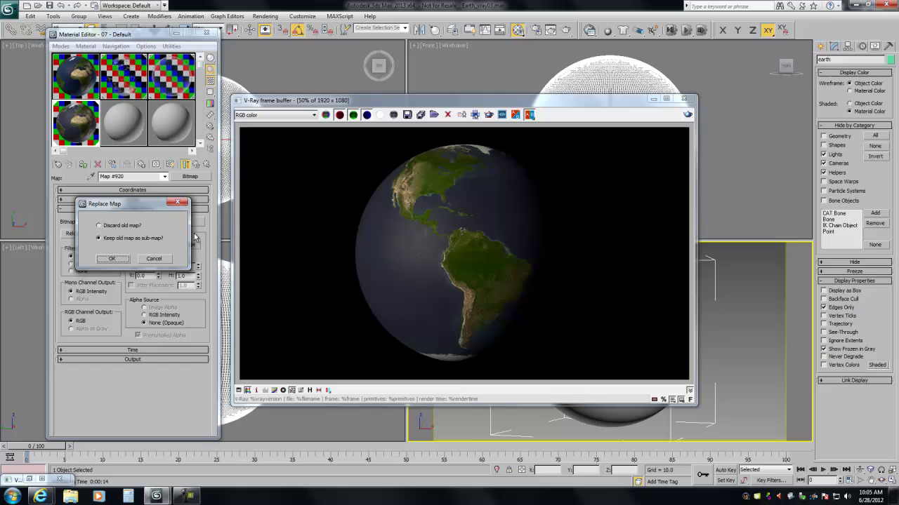
pyautogui.click(109, 257)
pyautogui.click(76, 212)
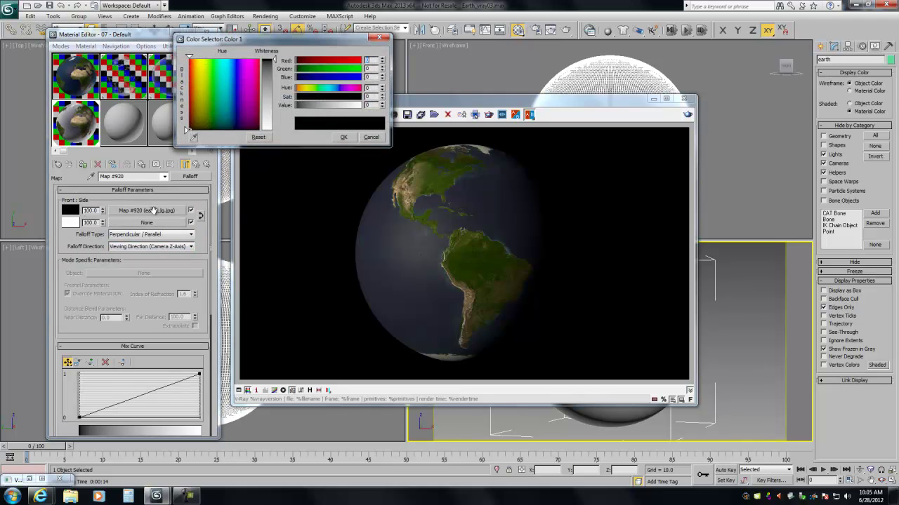
pyautogui.click(370, 137)
pyautogui.moveTo(164, 224); pyautogui.dragTo(158, 212)
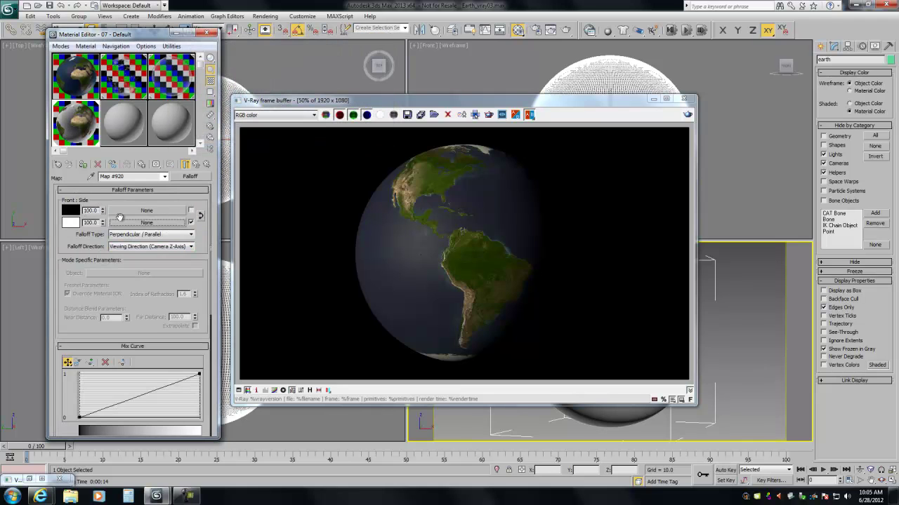
# Set the Falloff map's front colour to a dark blue of RGB 0, 2, 25.
pyautogui.click(75, 212)
pyautogui.moveTo(235, 91); pyautogui.dragTo(235, 58)
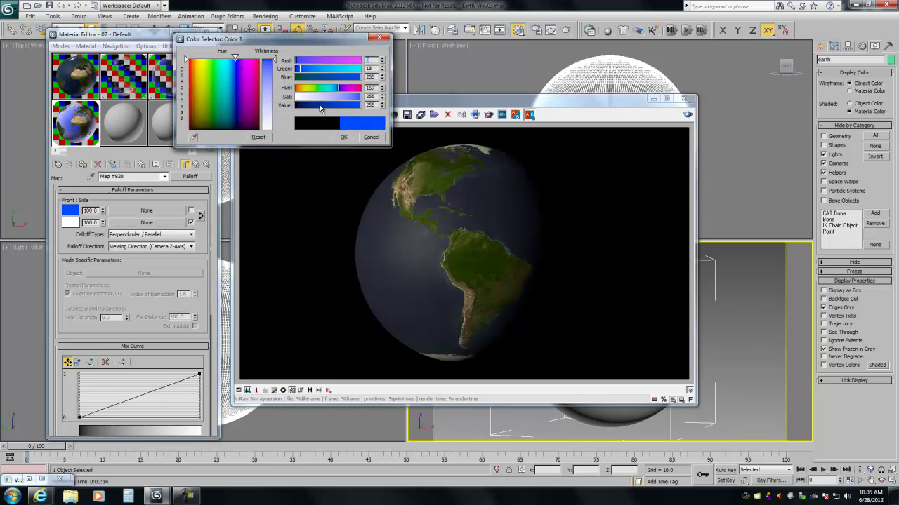
pyautogui.moveTo(303, 106); pyautogui.dragTo(302, 106)
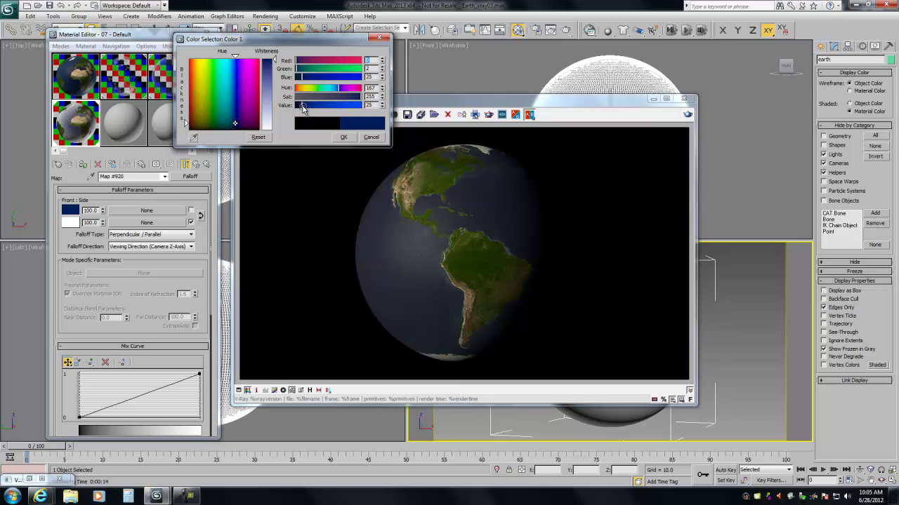
# Copy the Falloff's front colour to its side colour and lighten it to a blue of RGB 21, 26, 95.
pyautogui.moveTo(76, 214); pyautogui.dragTo(73, 224)
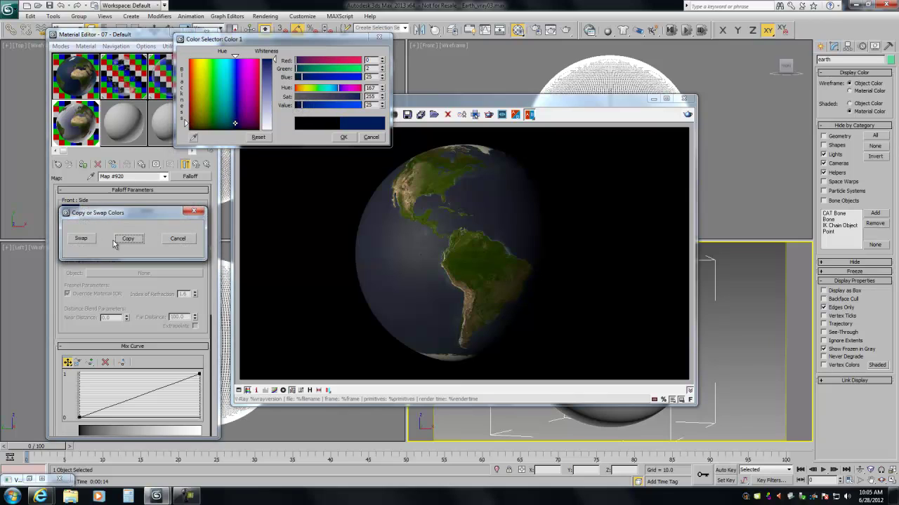
pyautogui.click(126, 239)
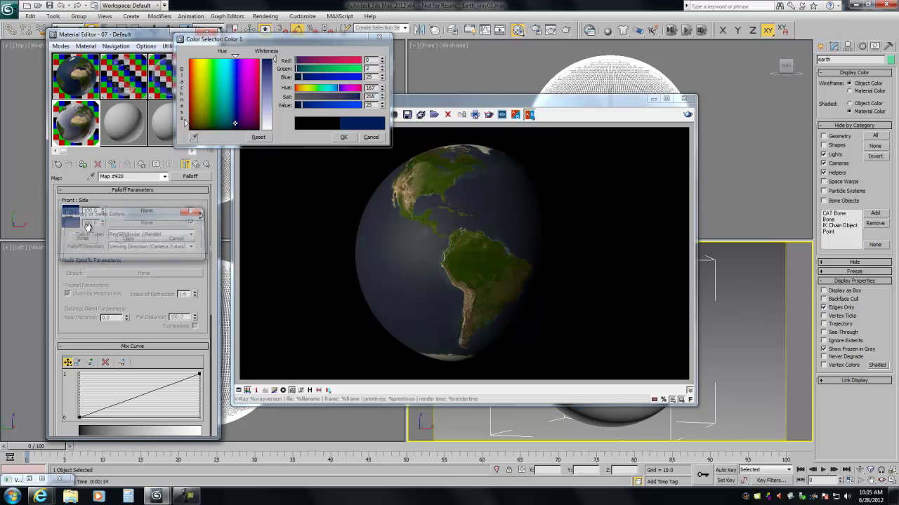
pyautogui.moveTo(320, 107)
pyautogui.mouseDown()
pyautogui.moveTo(346, 98)
pyautogui.moveTo(344, 108)
pyautogui.moveTo(316, 107)
pyautogui.mouseUp()
pyautogui.click(337, 97)
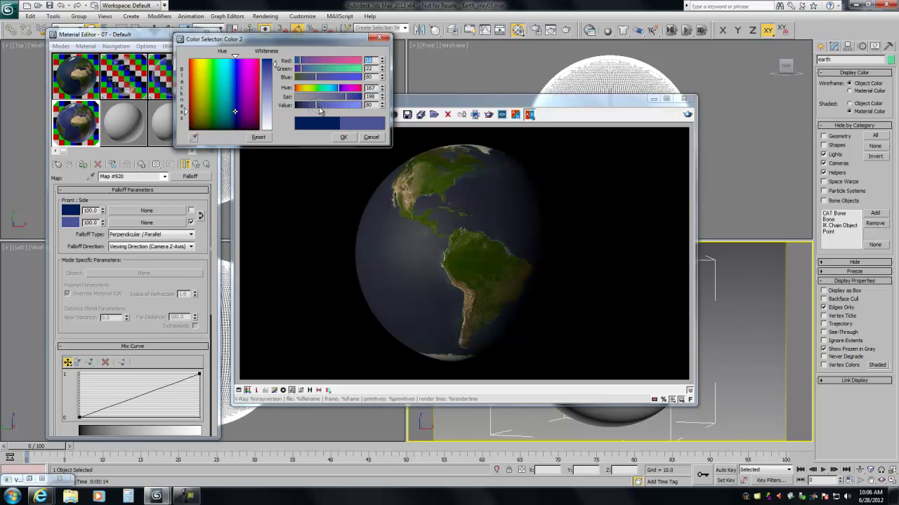
pyautogui.press('Escape')
# Check the side colour of the finished earth material's ocean Falloff, and set the new Falloff's side colour to RGB 6, 21, 41.
pyautogui.click(89, 82)
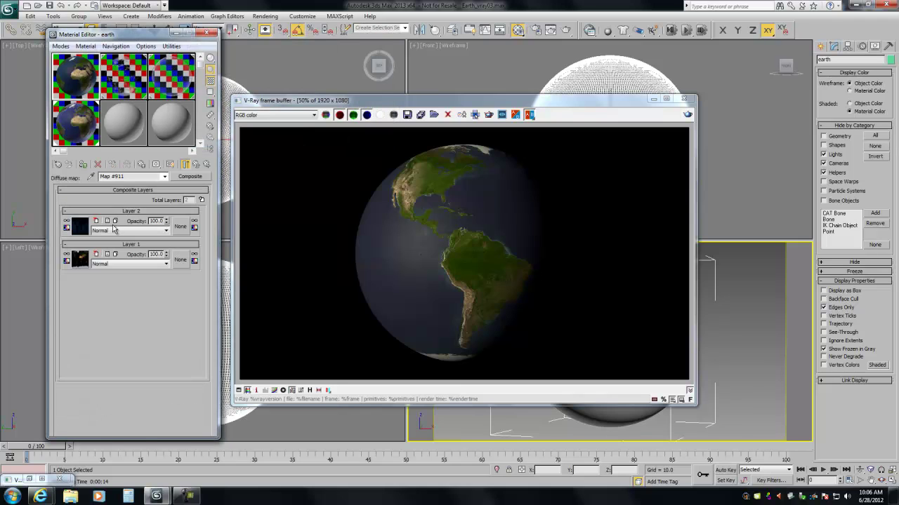
pyautogui.click(114, 212)
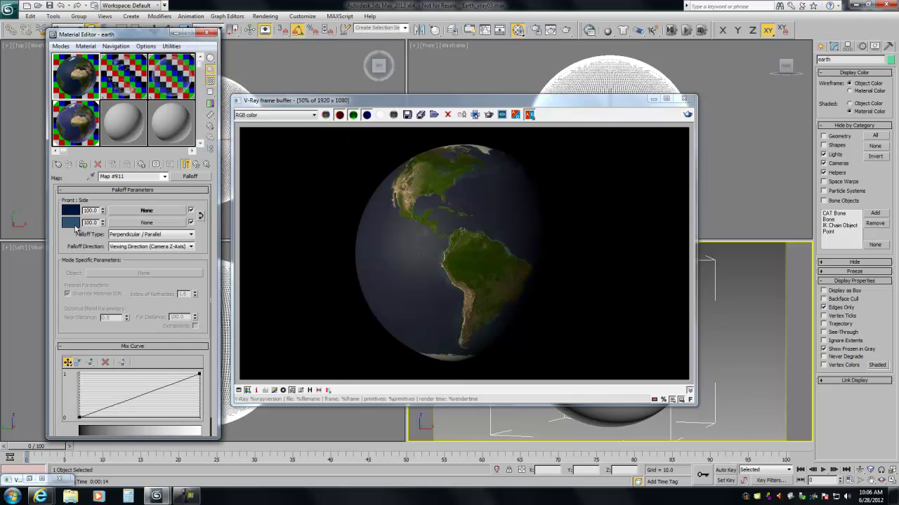
pyautogui.click(73, 224)
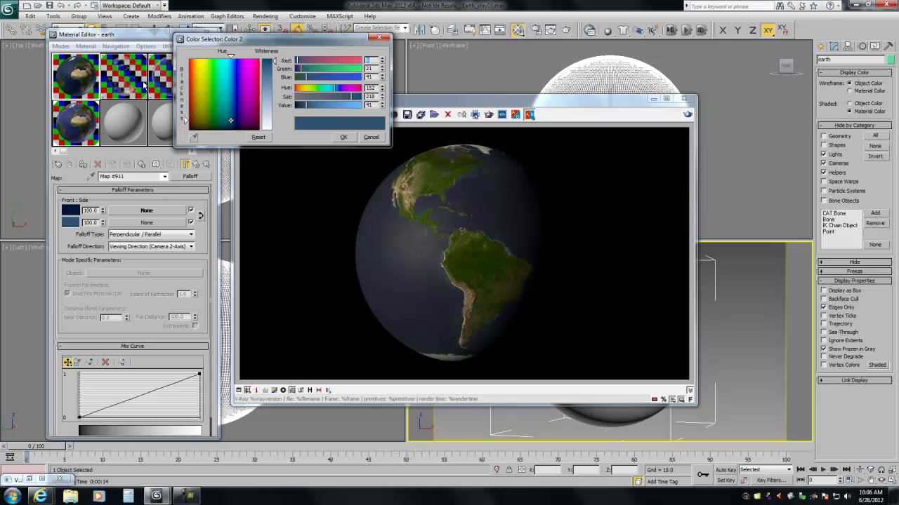
pyautogui.click(86, 138)
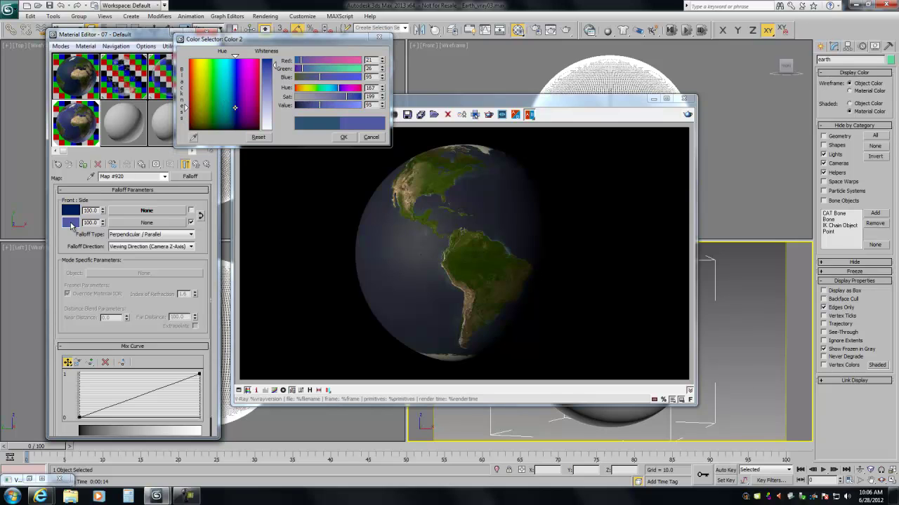
pyautogui.doubleClick(369, 60)
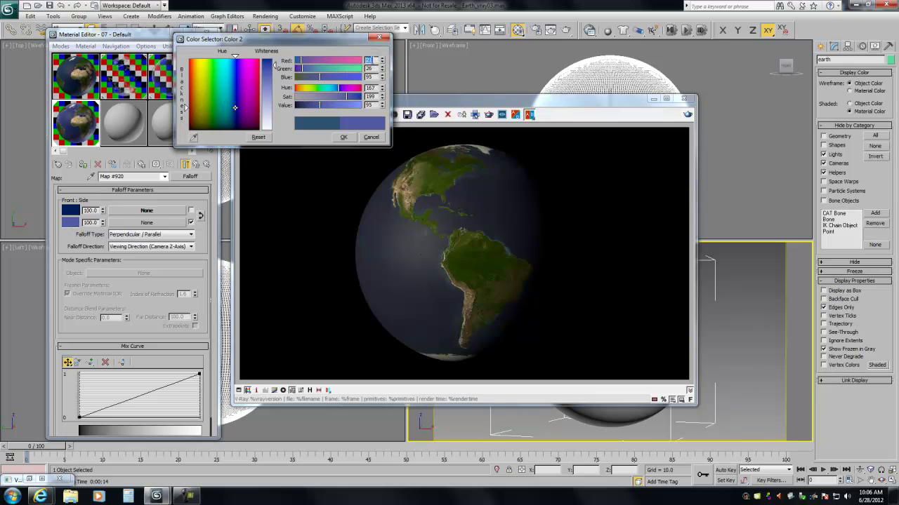
pyautogui.write('6')
pyautogui.press('Tab')
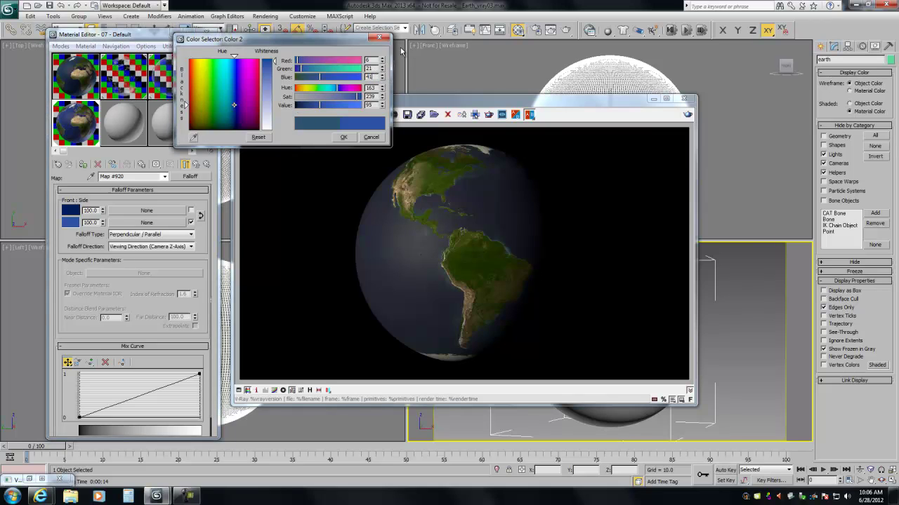
pyautogui.write('41')
pyautogui.press('Return')
pyautogui.click(344, 137)
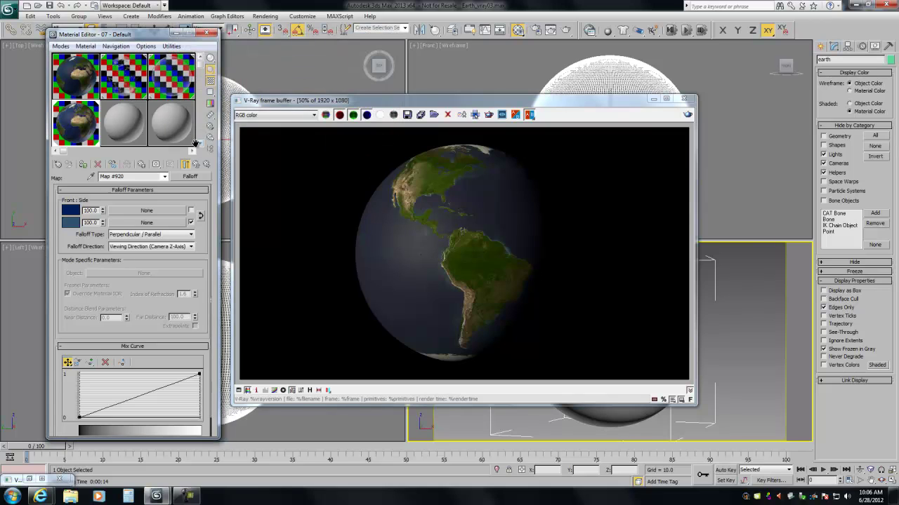
# Return to the 07 - Default material's top level and render the earth with V-Ray to check the ocean colour.
pyautogui.click(187, 164)
pyautogui.click(187, 163)
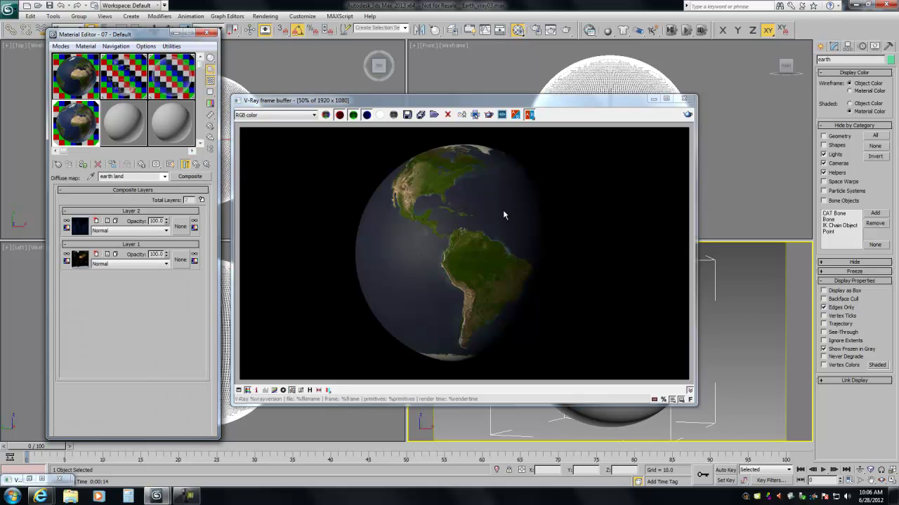
pyautogui.click(185, 163)
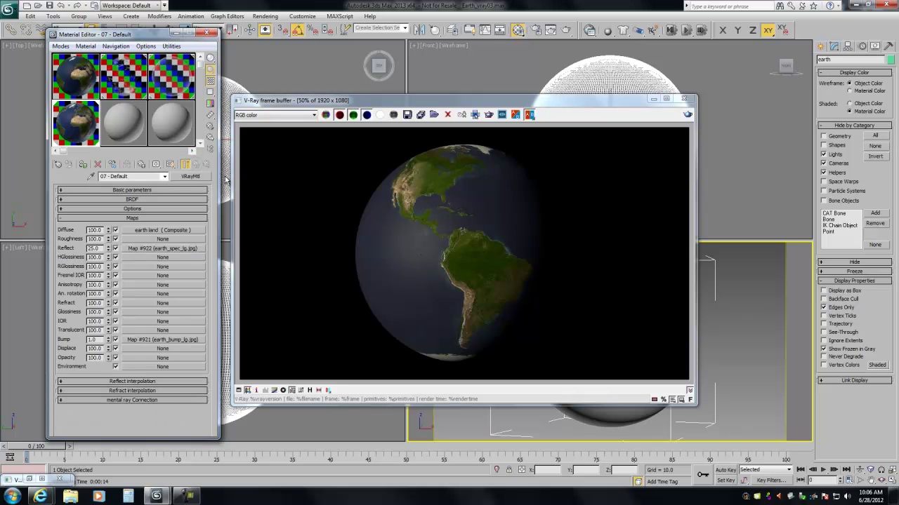
pyautogui.click(686, 115)
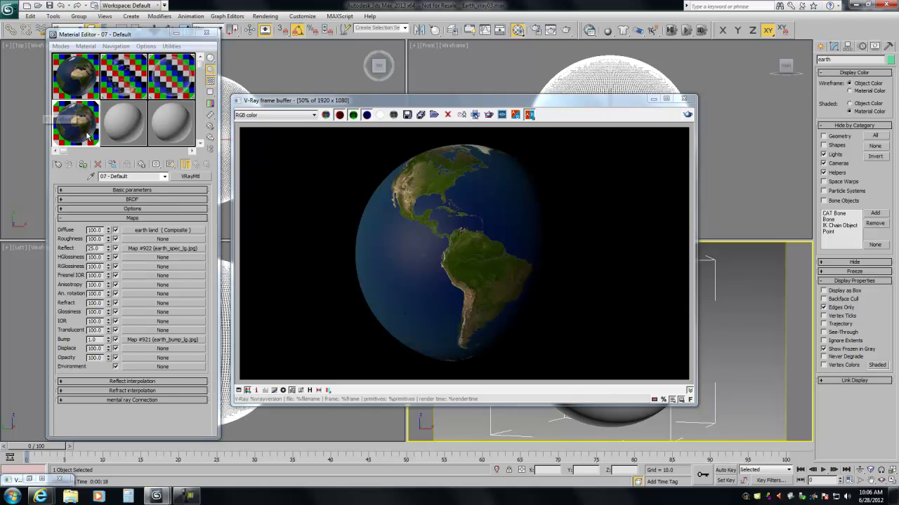
# Unhide the clouds object by name so that it is included around the earth.
pyautogui.rightClick(722, 281)
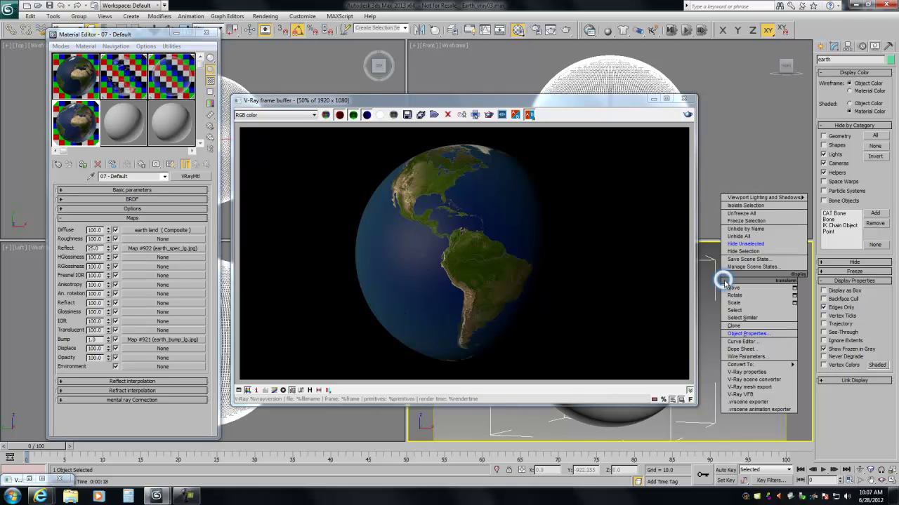
pyautogui.click(739, 228)
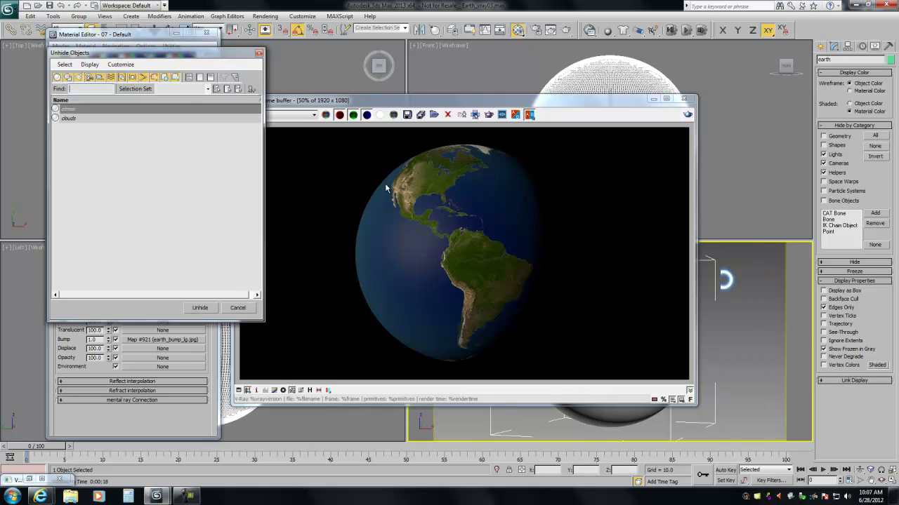
pyautogui.click(93, 119)
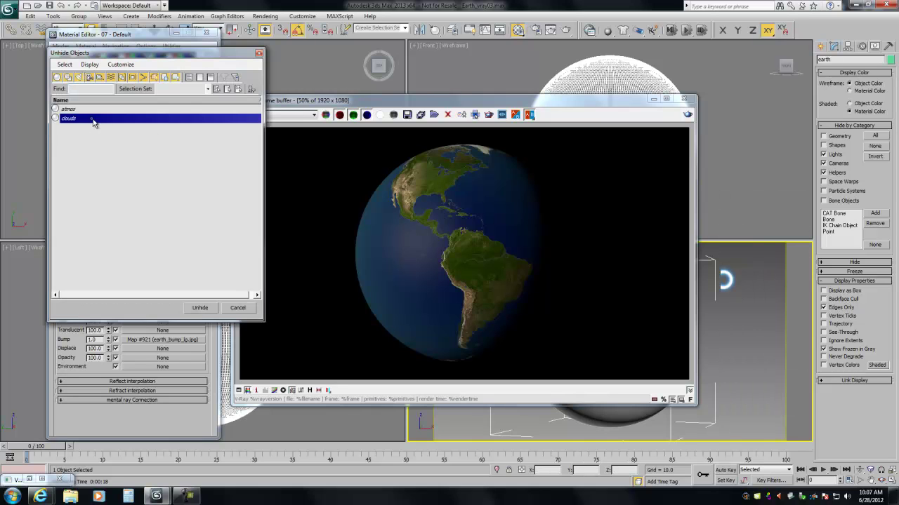
pyautogui.click(199, 307)
pyautogui.rightClick(736, 302)
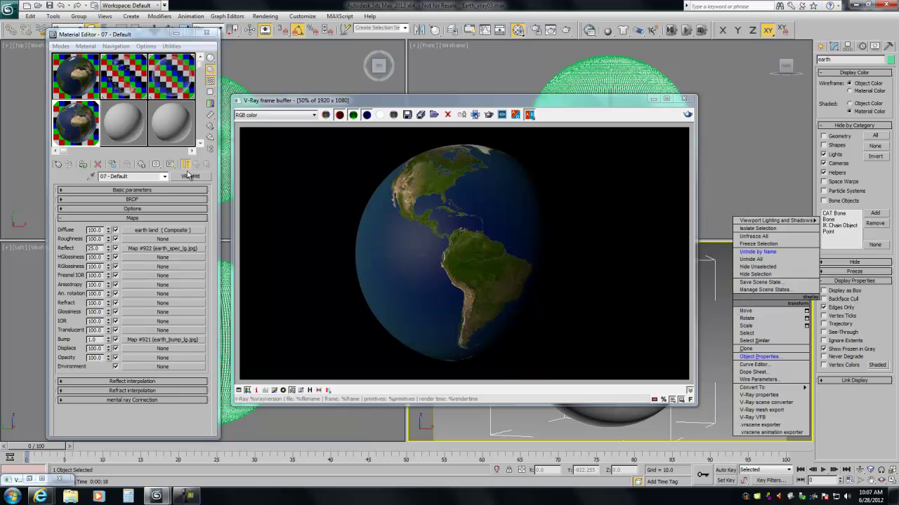
pyautogui.click(737, 302)
# Examine the clouds material's diffuse colour and its EarthClouds_2500x1250.jpg diffuse bitmap, and return to the material's top level.
pyautogui.click(124, 134)
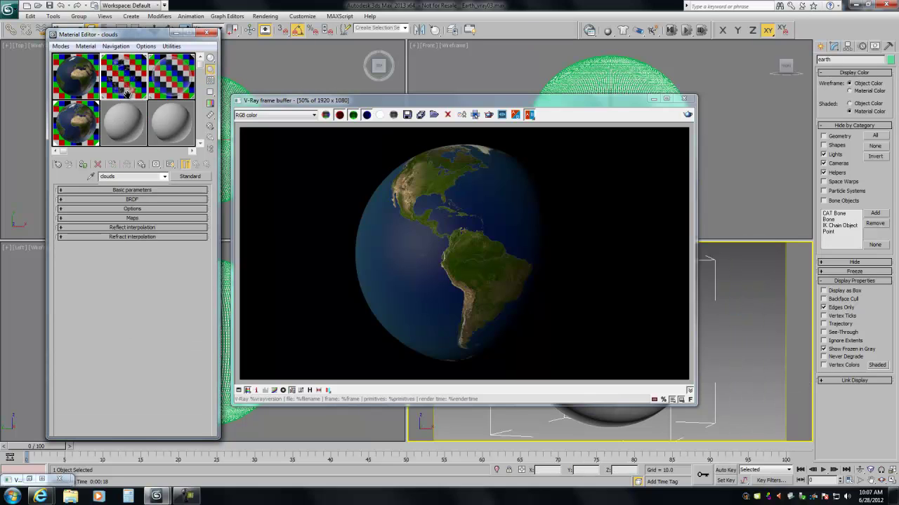
pyautogui.click(135, 190)
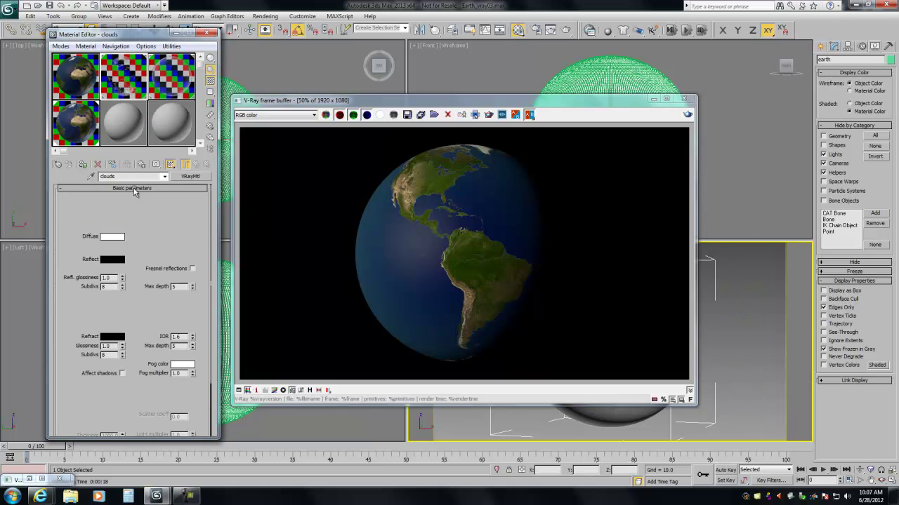
pyautogui.click(116, 238)
pyautogui.click(342, 137)
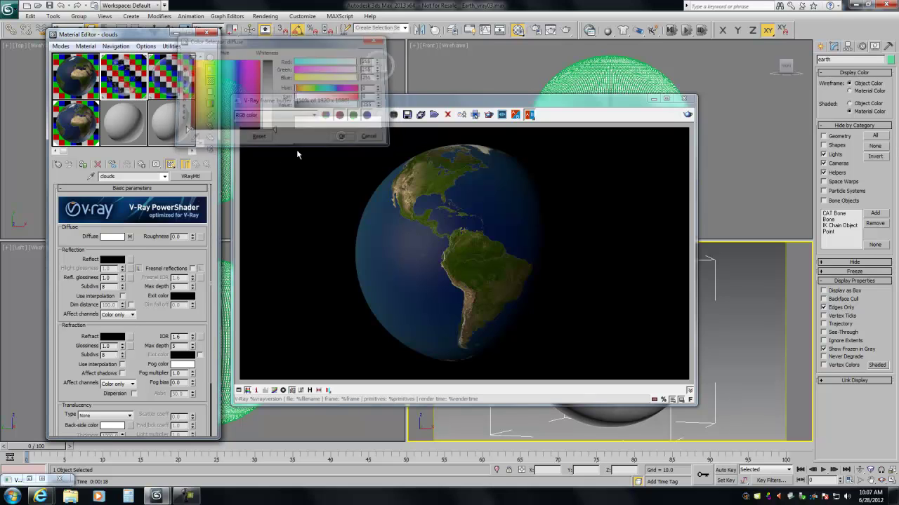
pyautogui.click(135, 190)
pyautogui.click(133, 218)
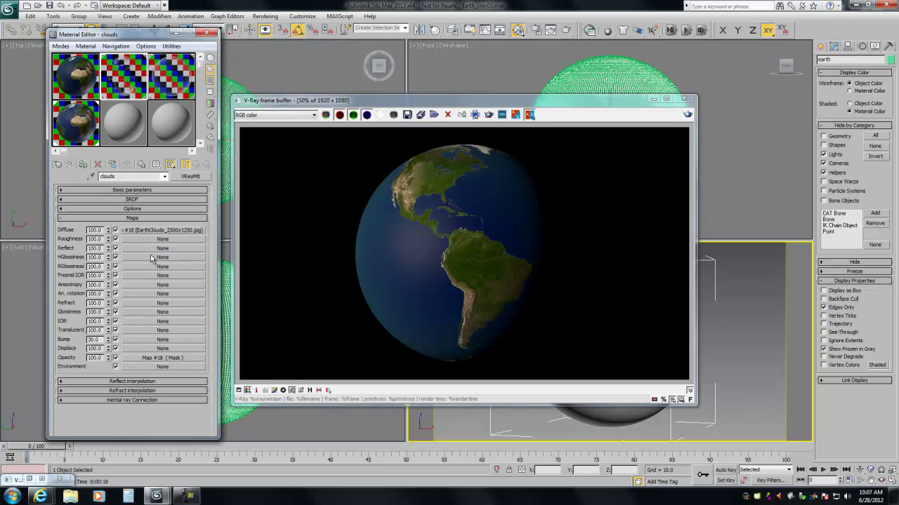
pyautogui.click(147, 237)
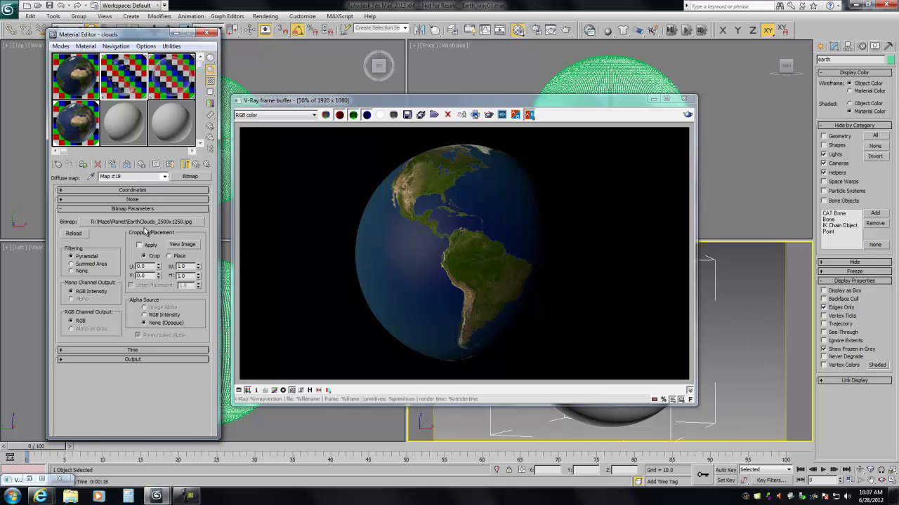
pyautogui.click(187, 165)
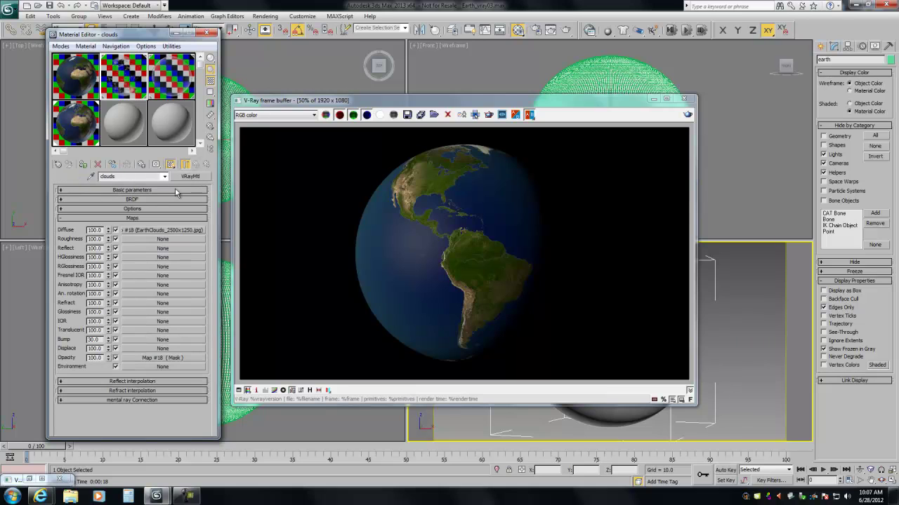
# Compare the clouds material with and without its opacity map, and disable the Falloff mask inside the opacity Mask map.
pyautogui.click(115, 358)
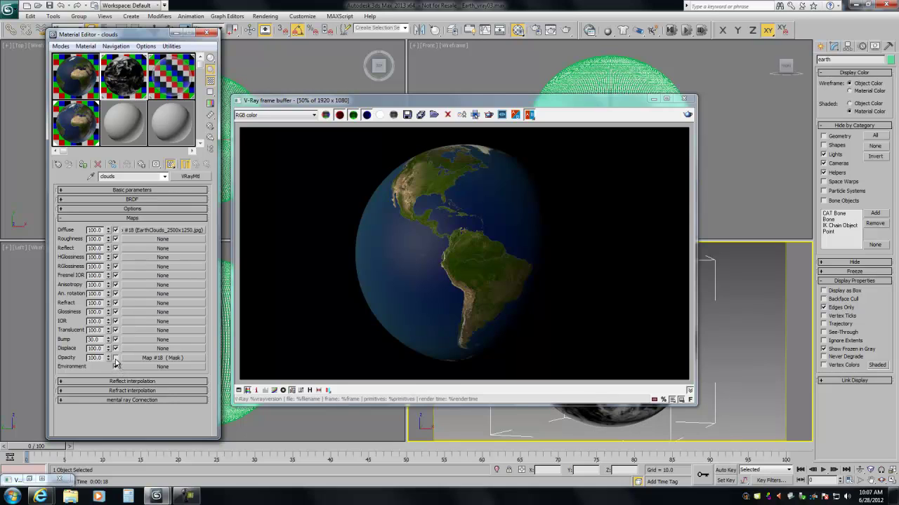
pyautogui.click(115, 358)
pyautogui.click(162, 358)
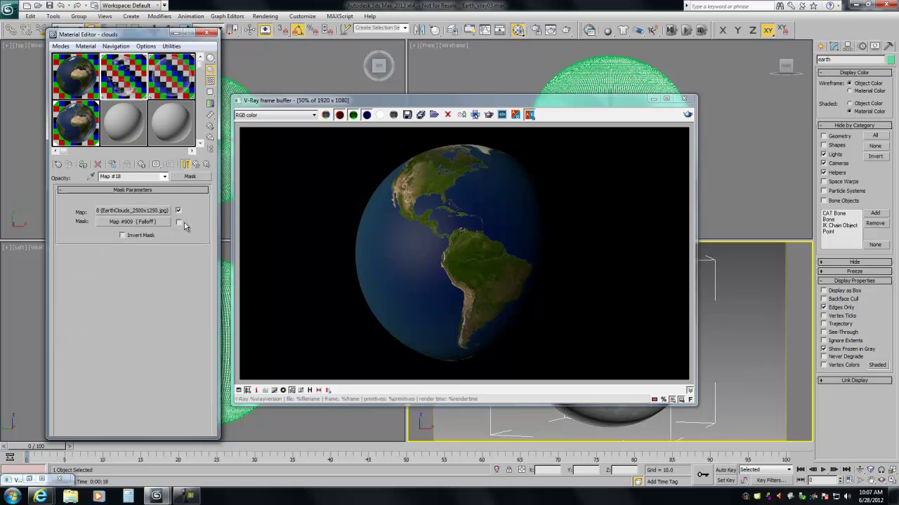
pyautogui.click(187, 165)
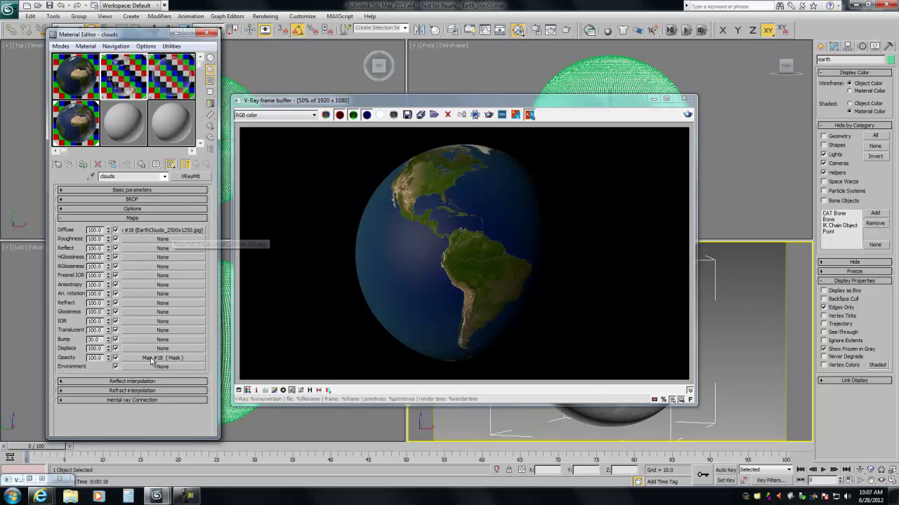
# Render the earth with V-Ray and inspect the clouds over the ocean up close in the frame buffer.
pyautogui.click(686, 117)
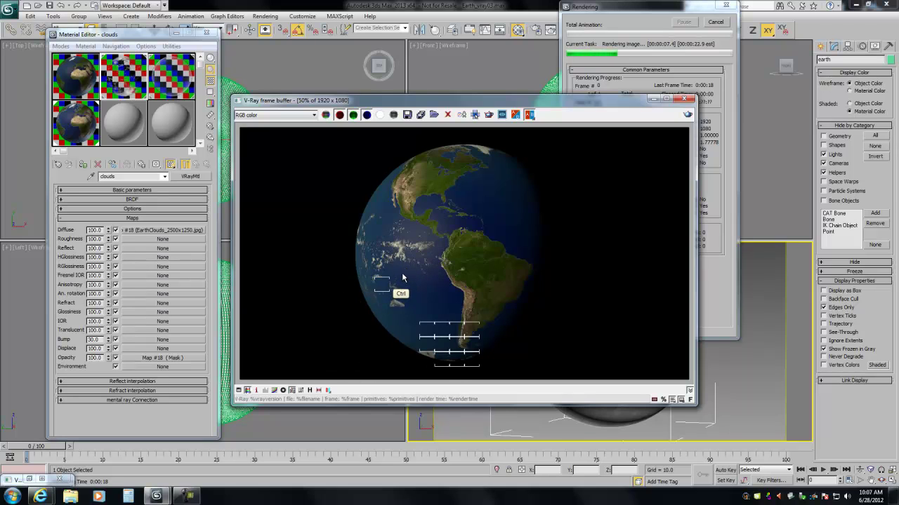
pyautogui.doubleClick(397, 292)
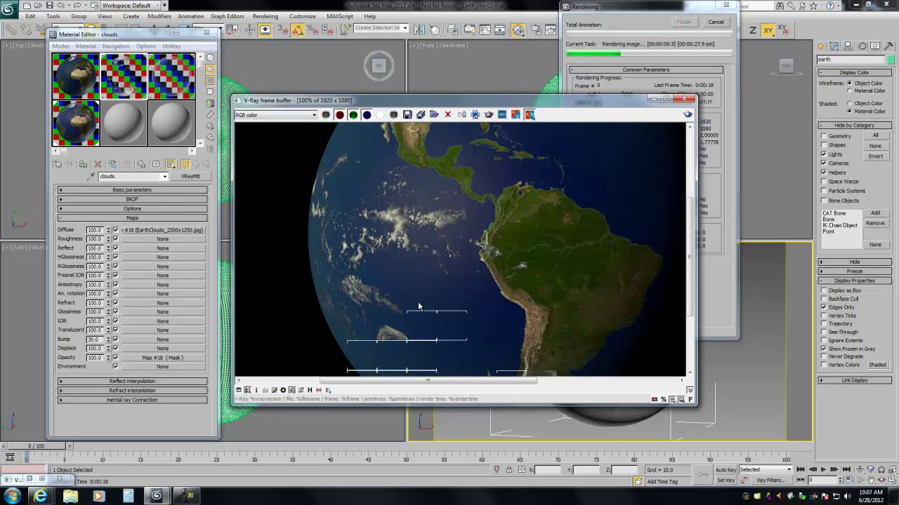
pyautogui.keyDown('ctrl'); pyautogui.click(432, 249); pyautogui.keyUp('ctrl')
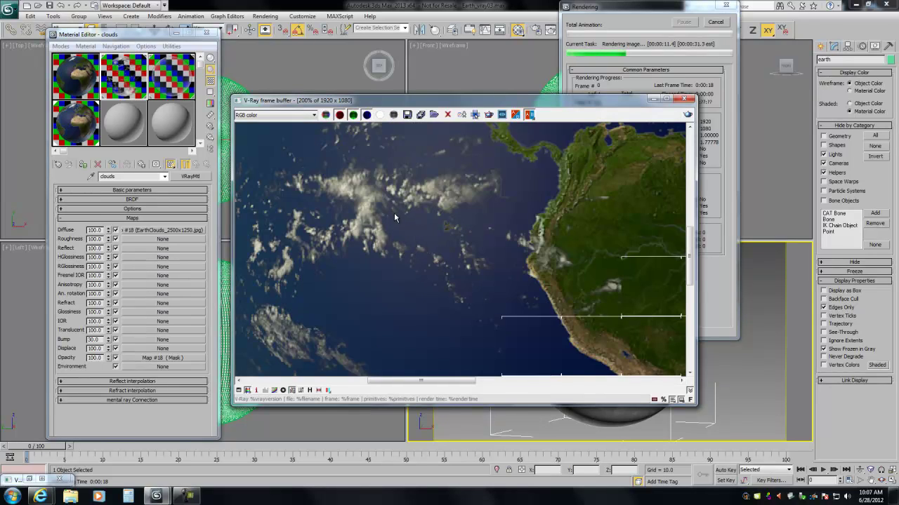
pyautogui.keyDown('ctrl'); pyautogui.rightClick(409, 269); pyautogui.keyUp('ctrl')
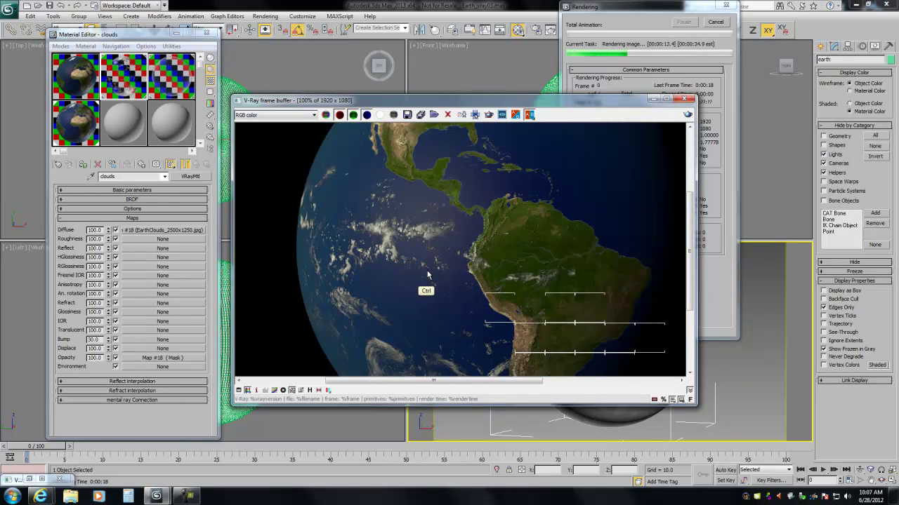
pyautogui.keyDown('ctrl'); pyautogui.rightClick(425, 274); pyautogui.keyUp('ctrl')
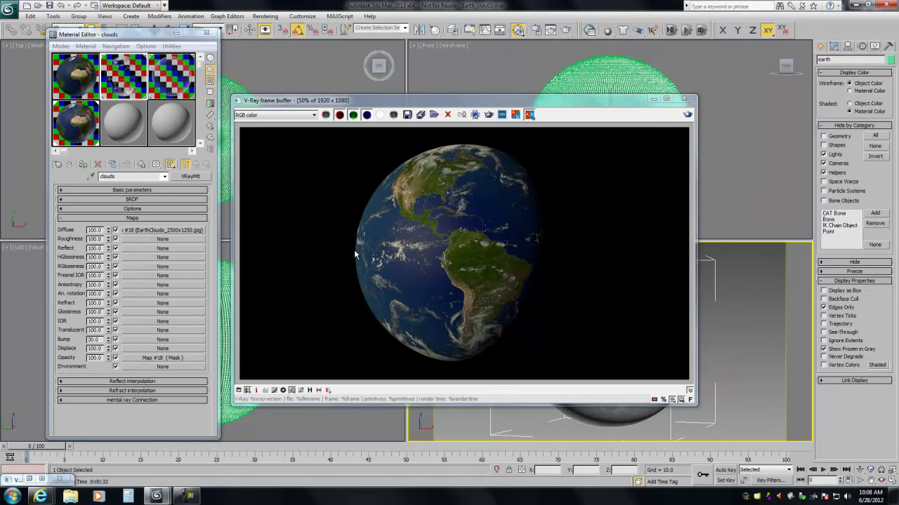
# Enable the Falloff mask in the clouds material's opacity Mask map and re-render to inspect the clouds near the planet's edge.
pyautogui.click(131, 358)
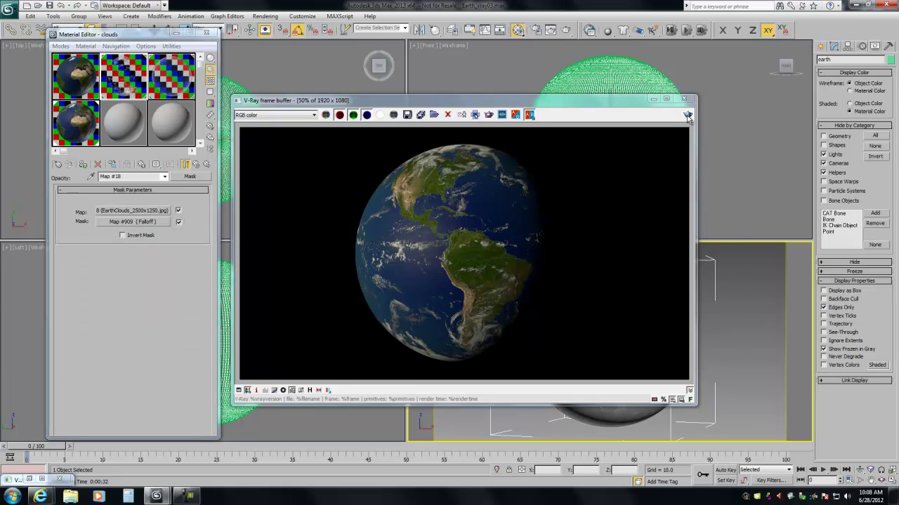
pyautogui.hotkey('shift', 'q')
pyautogui.scroll(1, 351, 264)
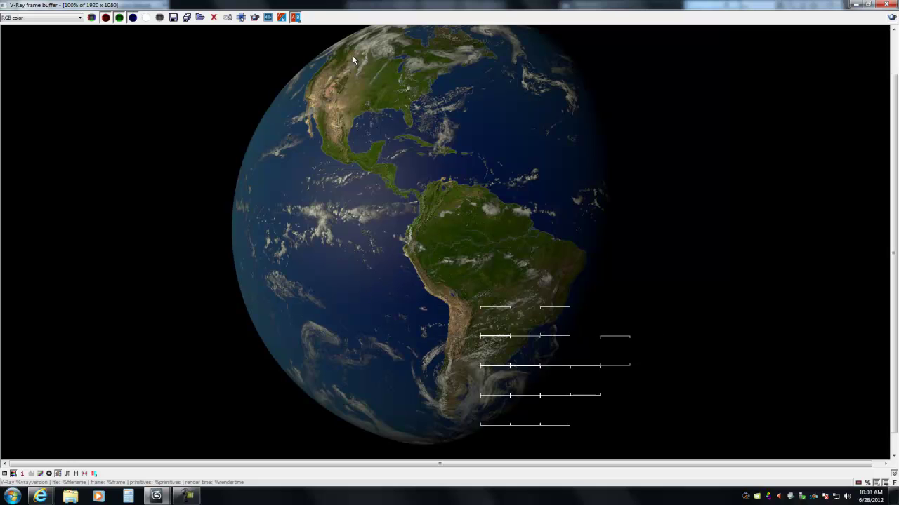
pyautogui.keyDown('ctrl'); pyautogui.rightClick(418, 247); pyautogui.keyUp('ctrl')
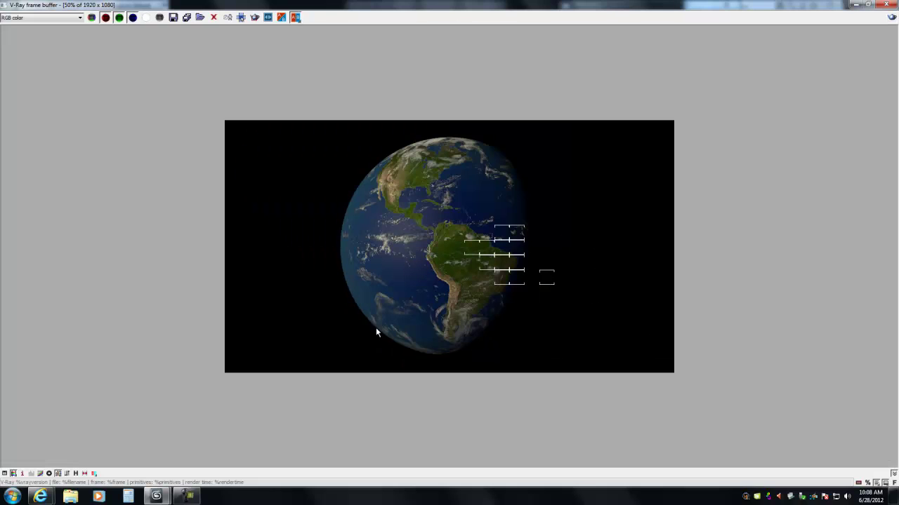
pyautogui.doubleClick(440, 7)
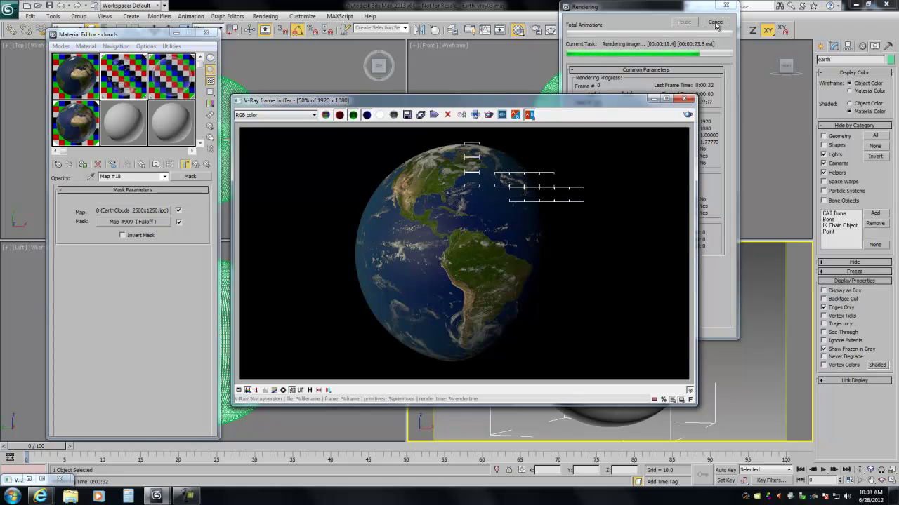
# Unhide the atmos object by name.
pyautogui.rightClick(725, 295)
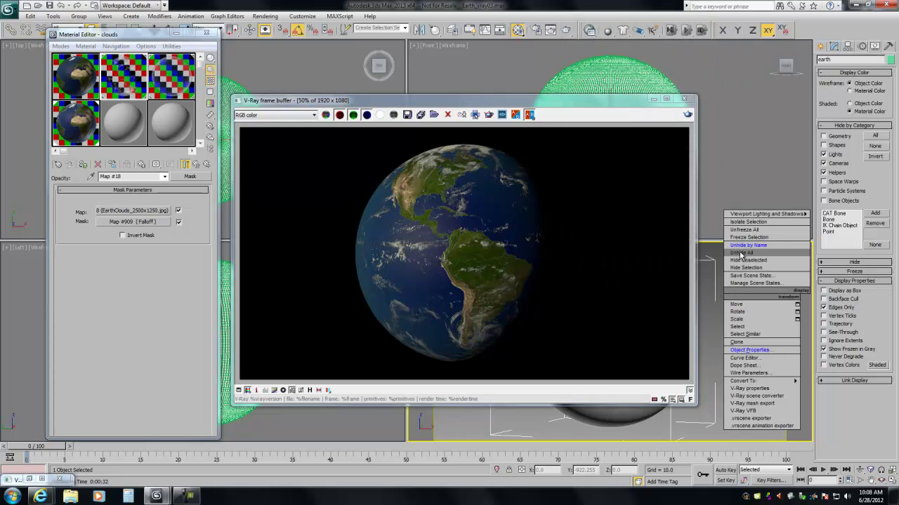
pyautogui.click(742, 245)
pyautogui.click(85, 112)
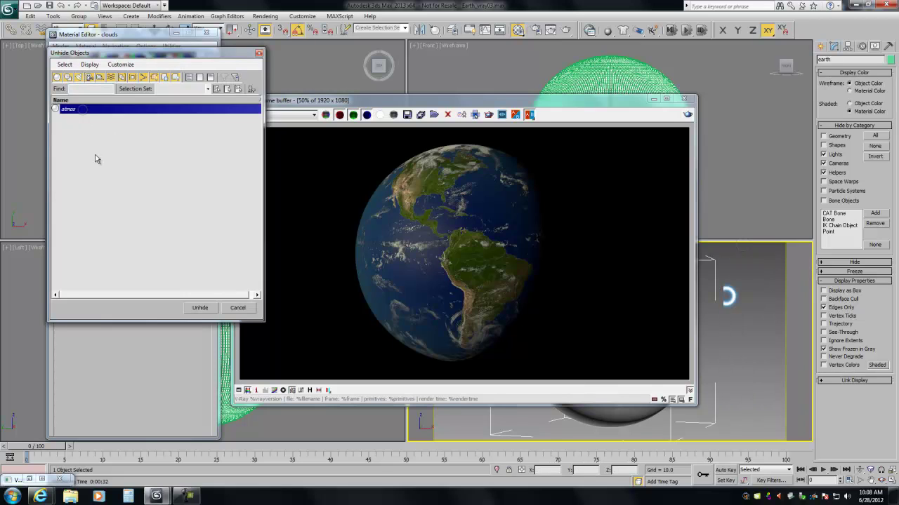
pyautogui.click(199, 308)
# Open the atmos material in an enlarged sample preview and compare it with and without its opacity map.
pyautogui.click(170, 77)
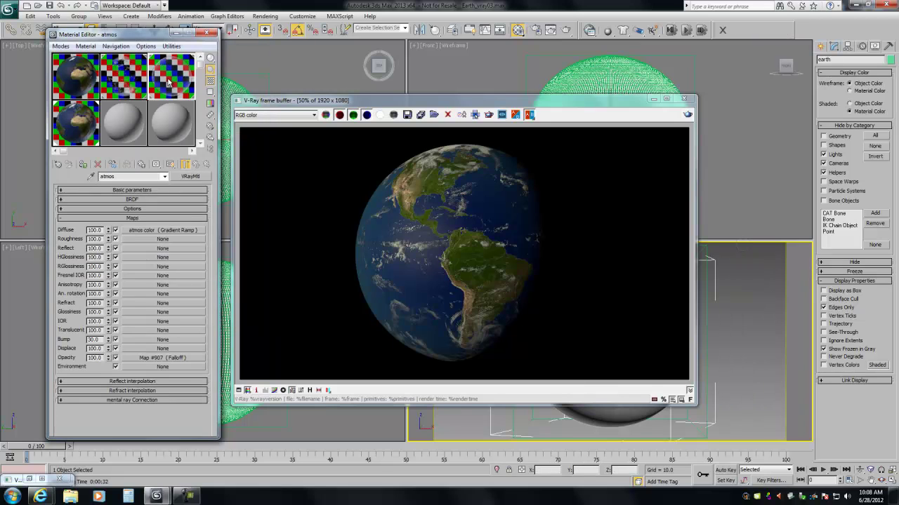
pyautogui.doubleClick(170, 77)
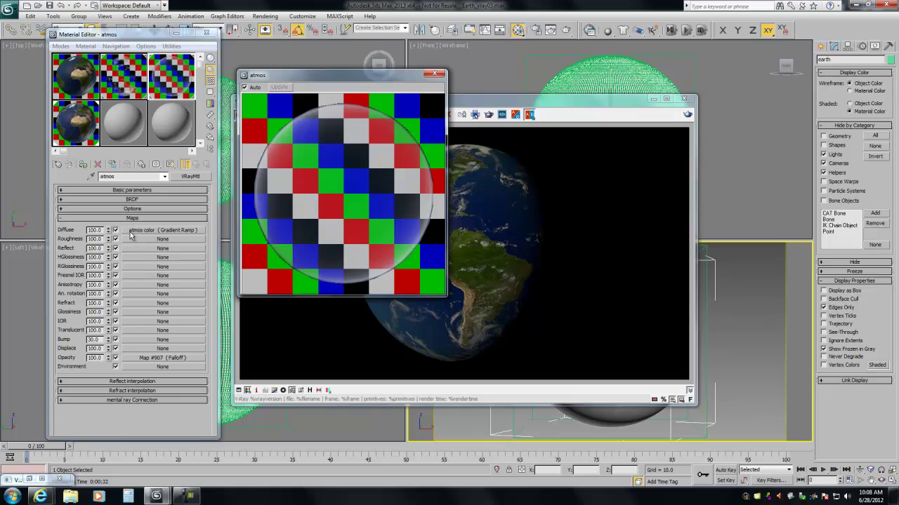
pyautogui.click(115, 357)
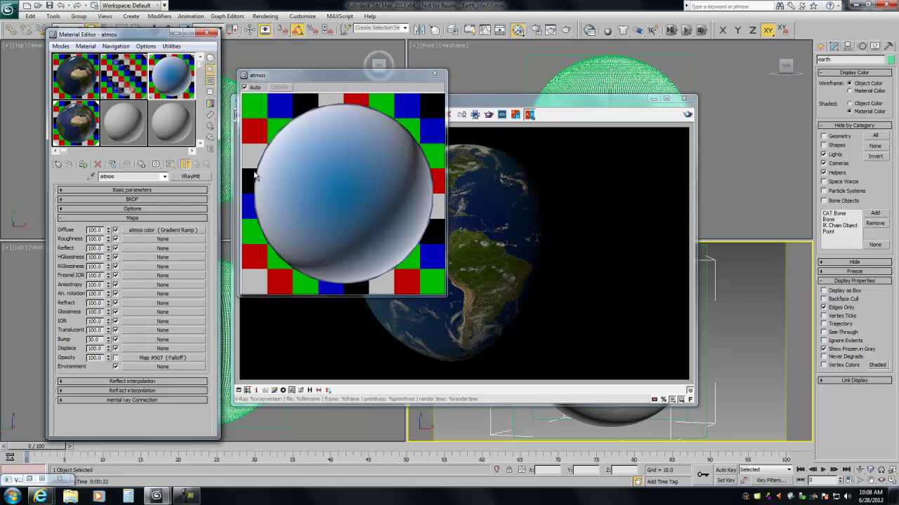
pyautogui.click(115, 358)
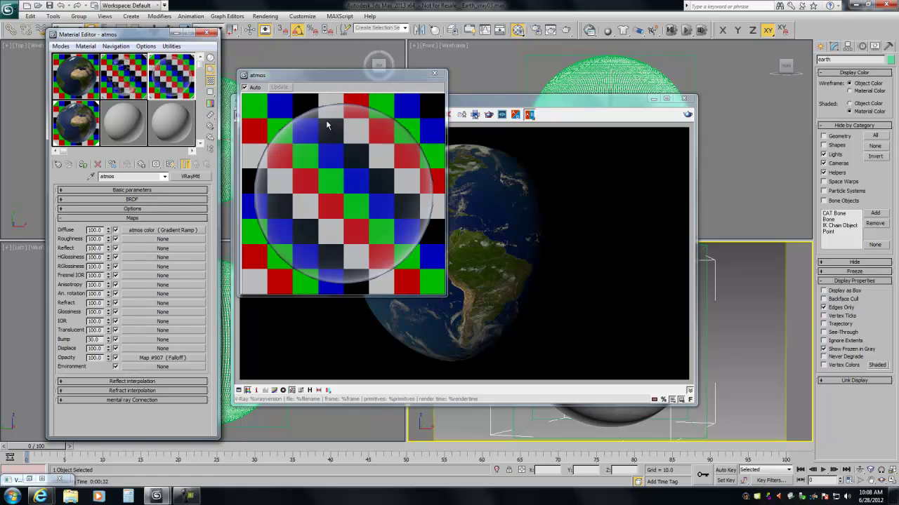
# Examine the atmos material's diffuse Gradient Ramp and its opacity Falloff map, and return to the material's top level.
pyautogui.click(163, 231)
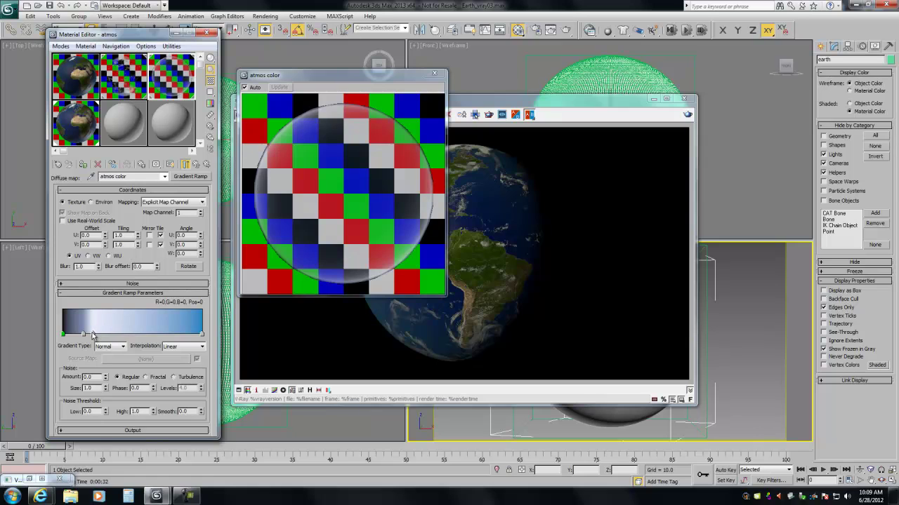
pyautogui.click(186, 165)
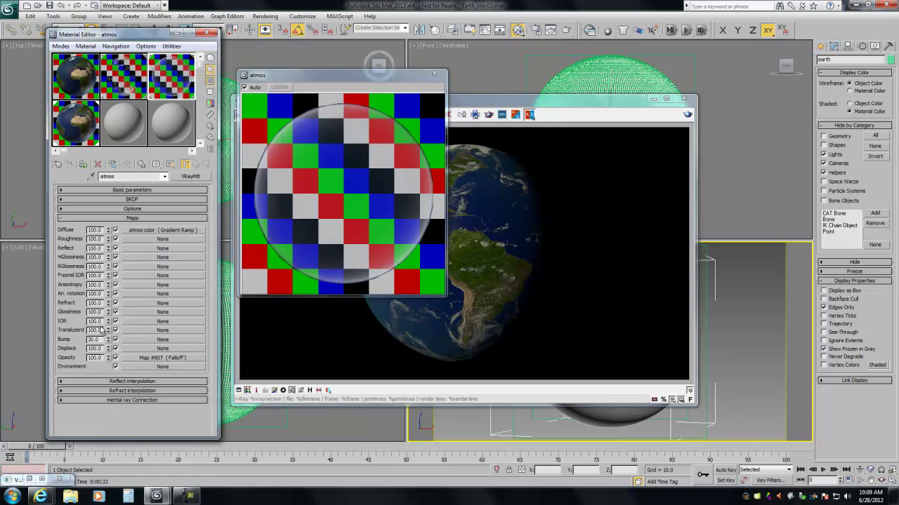
pyautogui.click(135, 358)
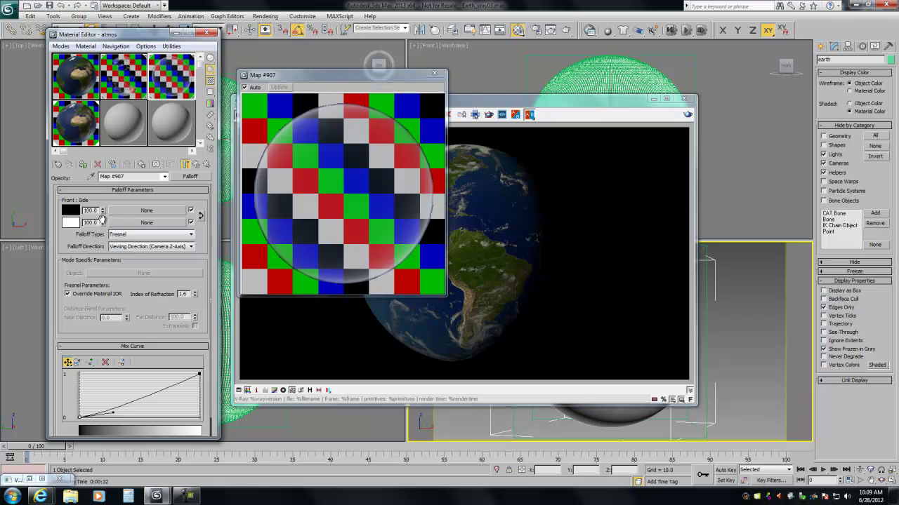
pyautogui.click(186, 165)
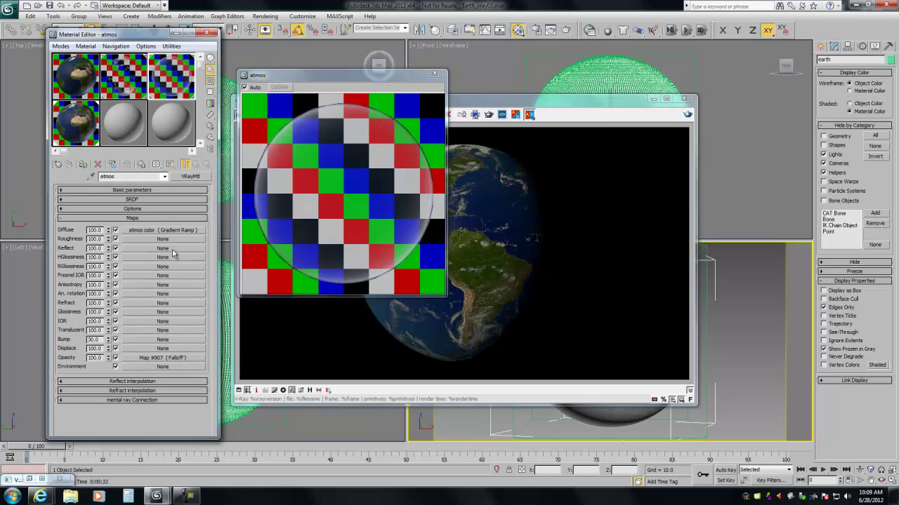
# Render the earth with clouds and atmosphere in V-Ray, and close the enlarged sample preview and the Material Editor.
pyautogui.click(687, 115)
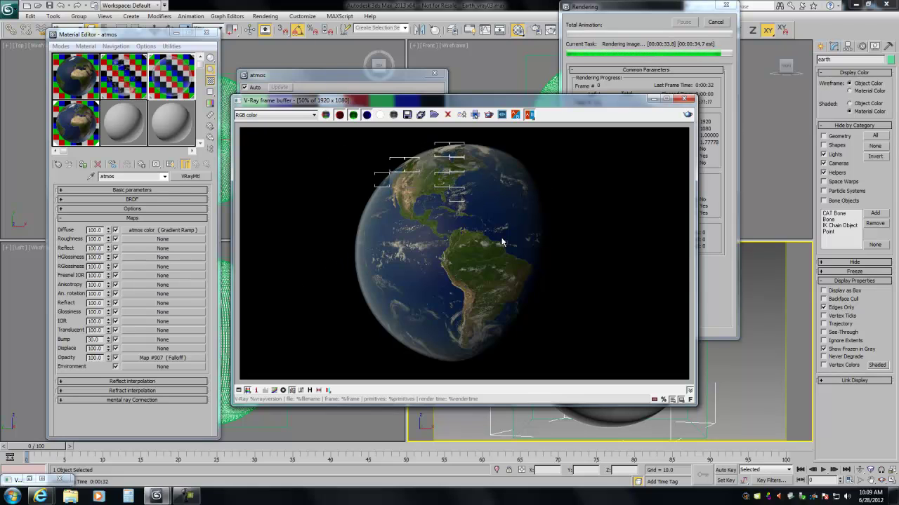
pyautogui.click(367, 82)
pyautogui.click(434, 73)
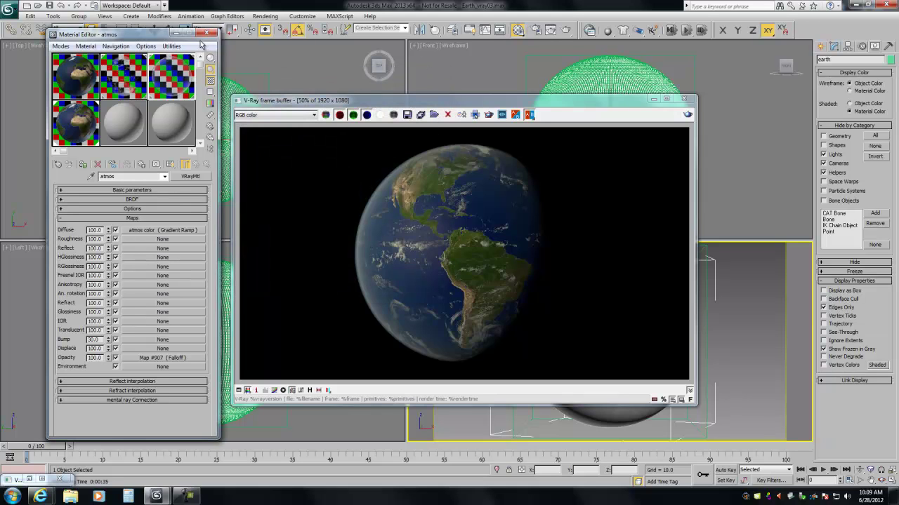
pyautogui.click(205, 35)
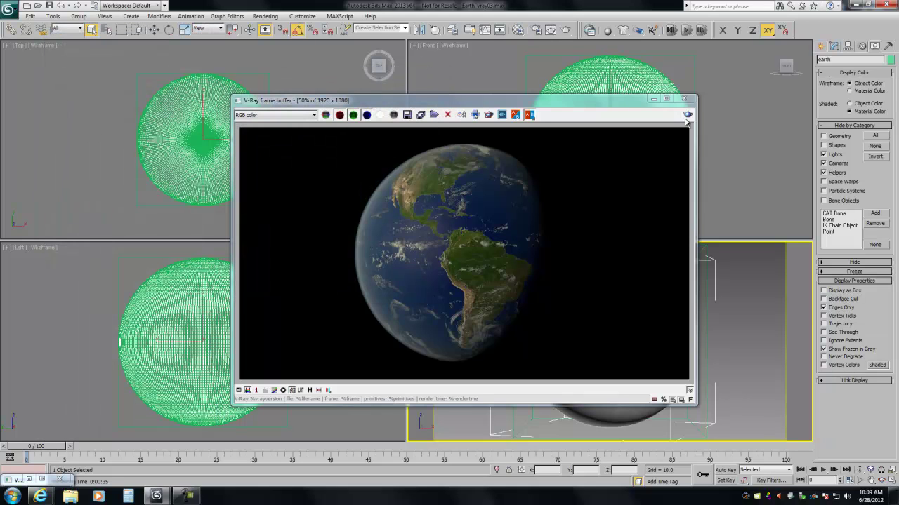
# Unhide the lights and cameras categories, close the V-Ray frame buffer, clear the selection and fit all views to the whole scene.
pyautogui.click(830, 154)
pyautogui.click(831, 164)
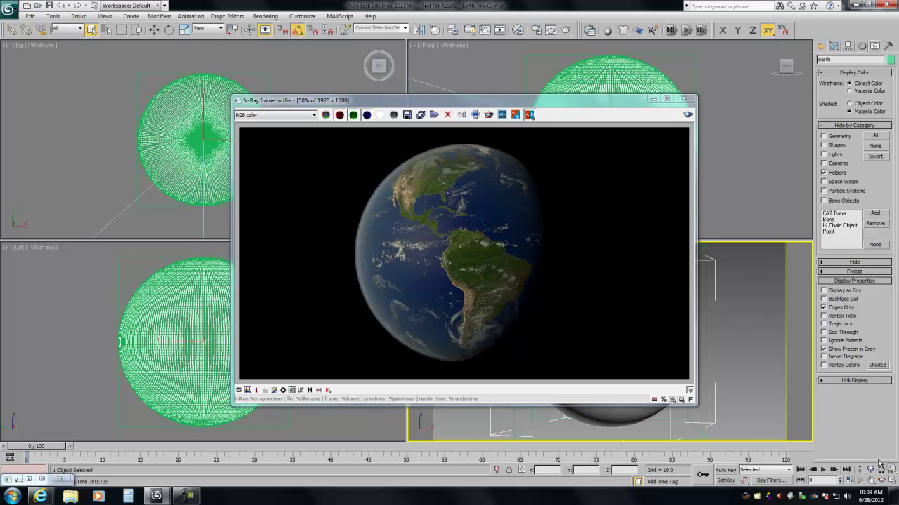
pyautogui.click(684, 98)
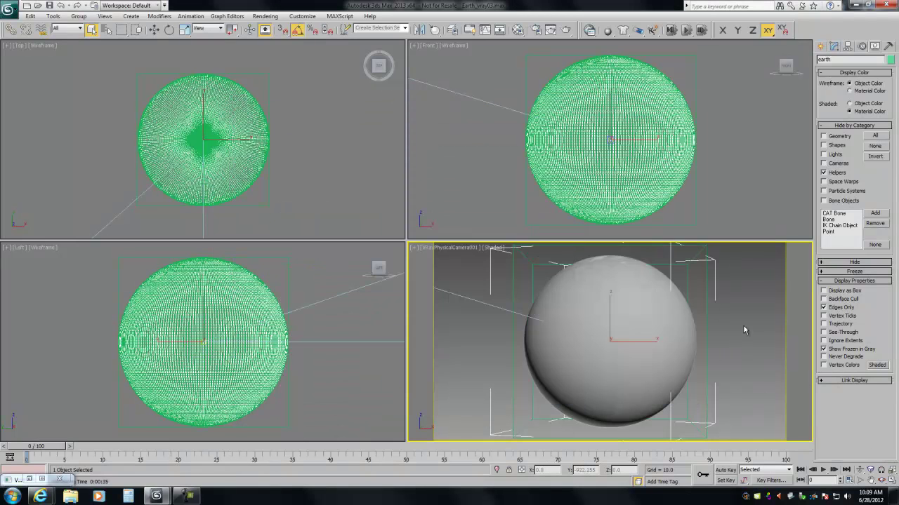
pyautogui.click(745, 330)
pyautogui.click(892, 471)
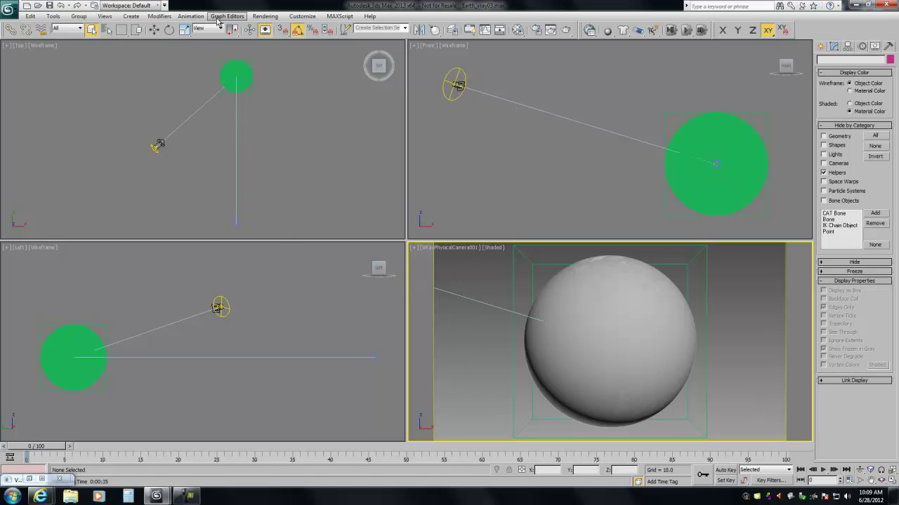
# Review the display, input and output gamma in the Gamma and LUT preferences, and close them without changes.
pyautogui.click(265, 16)
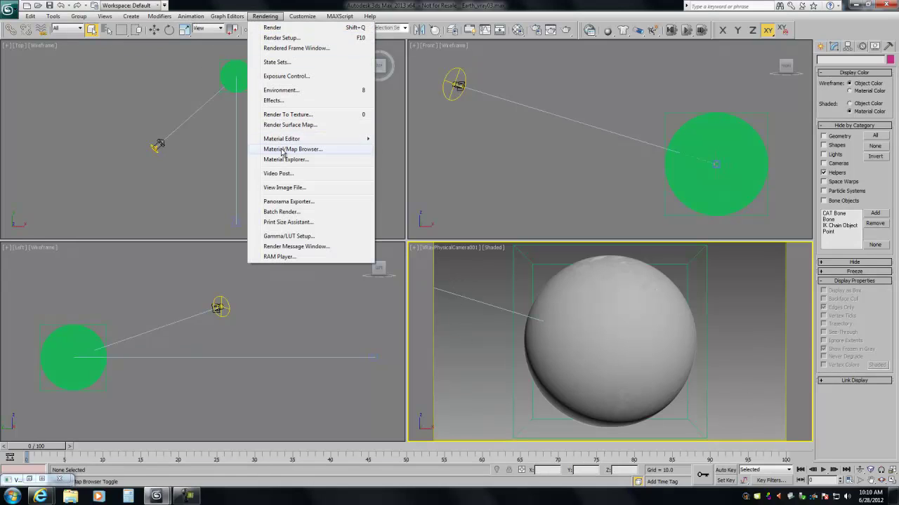
pyautogui.click(286, 236)
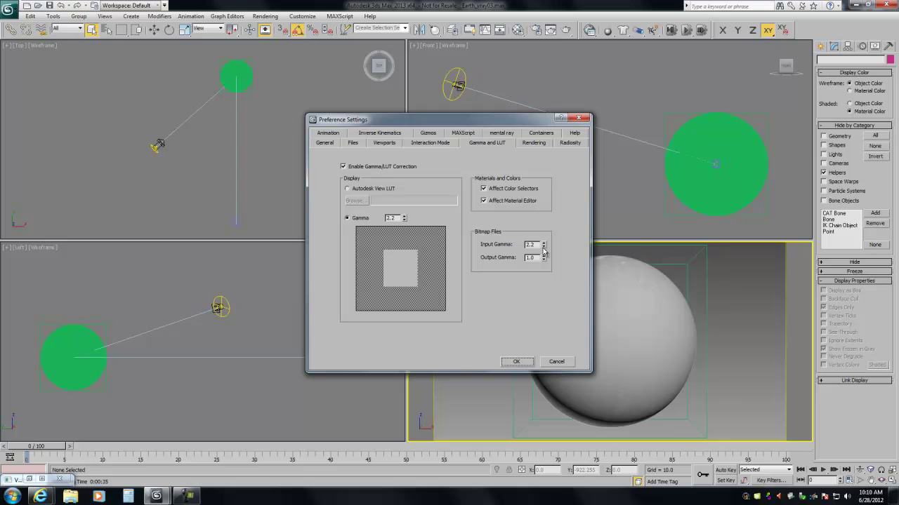
pyautogui.moveTo(530, 258); pyautogui.dragTo(509, 265)
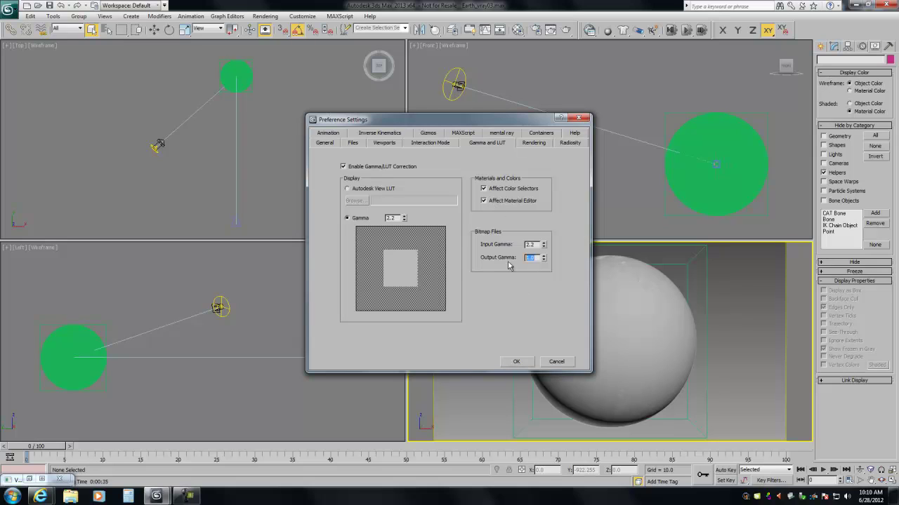
pyautogui.click(553, 362)
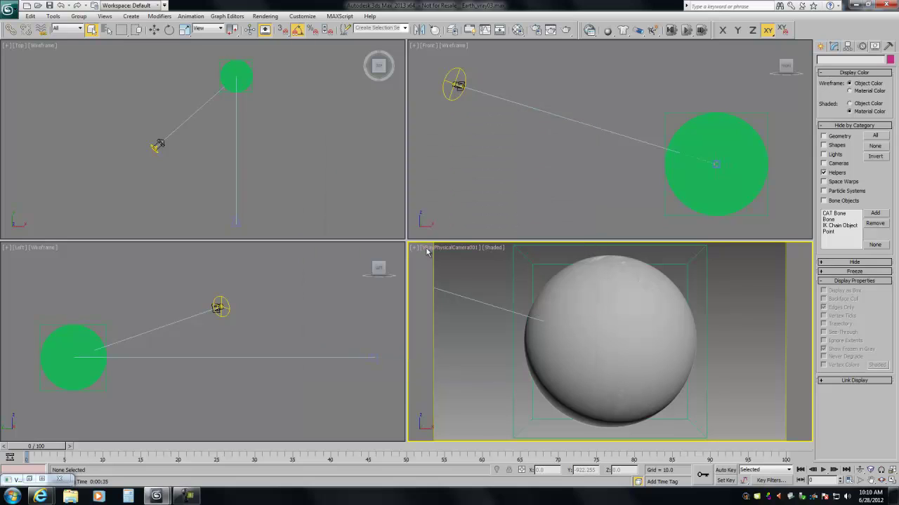
# Review the V-Ray color mapping settings and the common render parameters, and close the Render Setup.
pyautogui.click(535, 31)
pyautogui.click(617, 25)
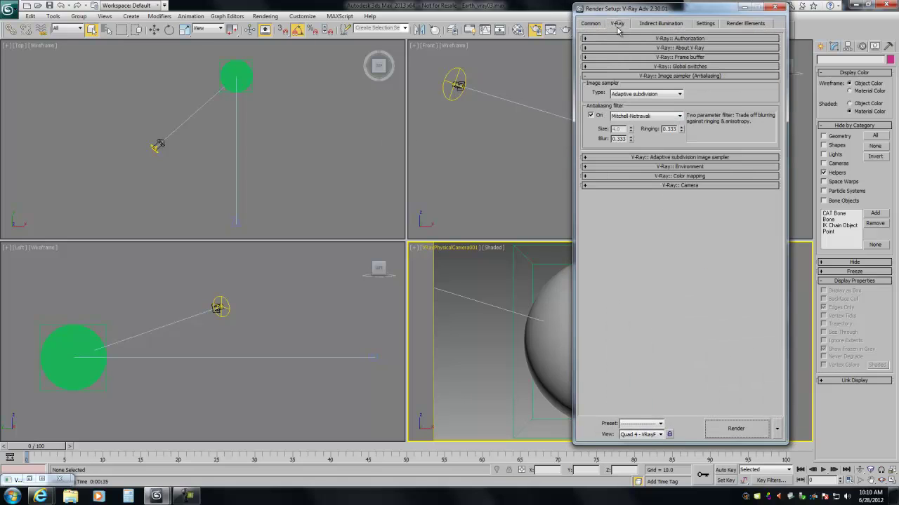
pyautogui.click(624, 176)
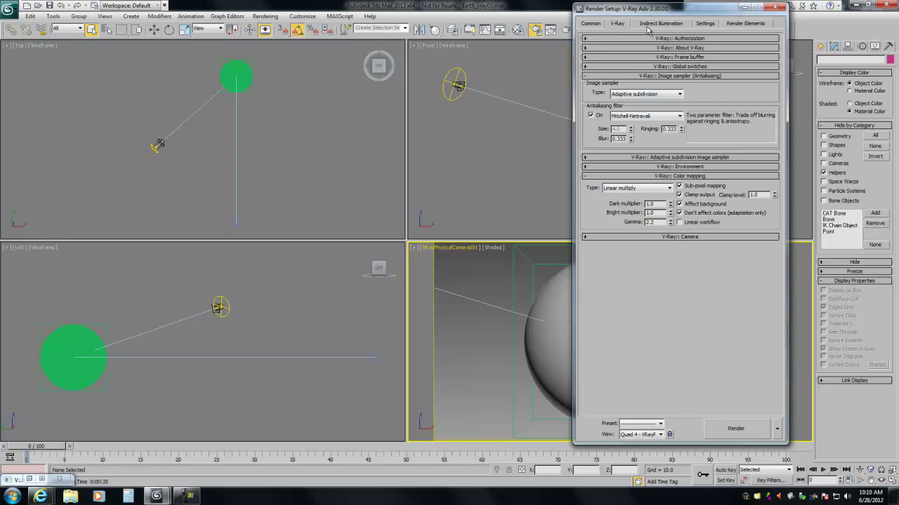
pyautogui.click(593, 24)
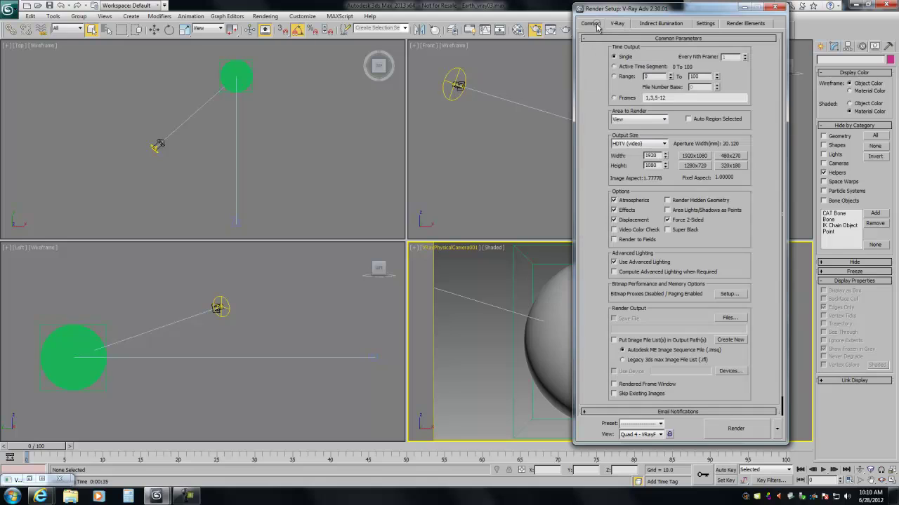
pyautogui.click(773, 8)
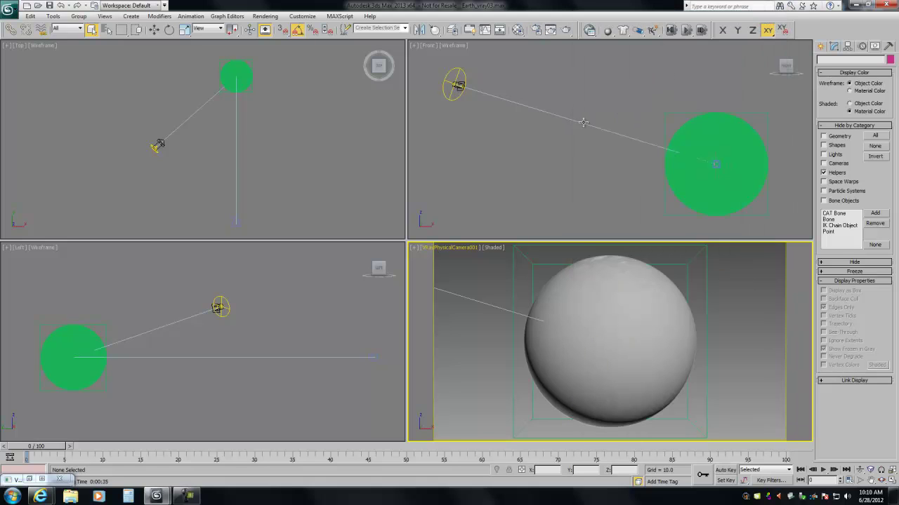
# Set the VRaySun's filter color to white with a saturation of 0 and render the camera view.
pyautogui.click(834, 46)
pyautogui.click(454, 97)
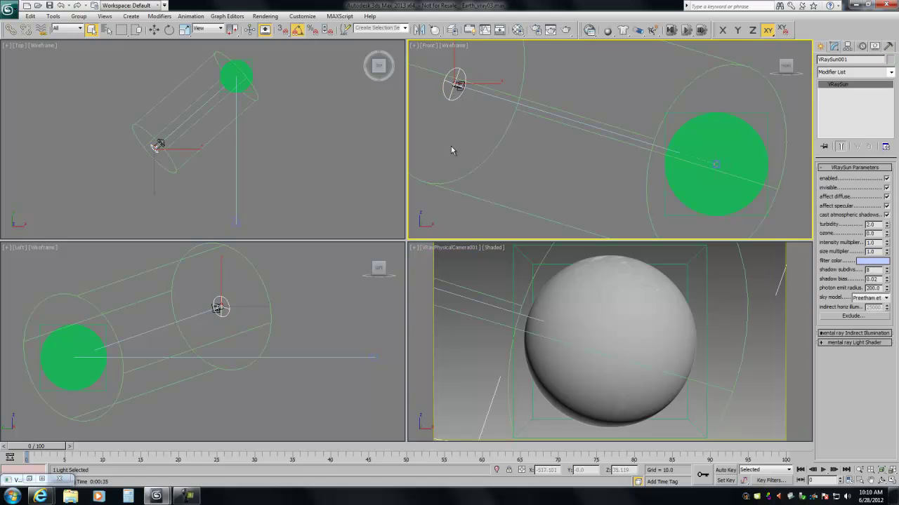
pyautogui.rightClick(462, 272)
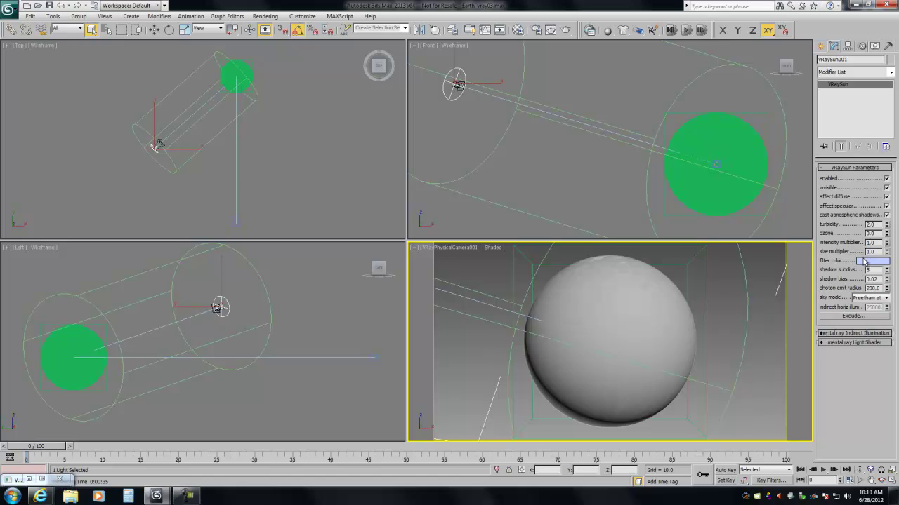
pyautogui.click(865, 261)
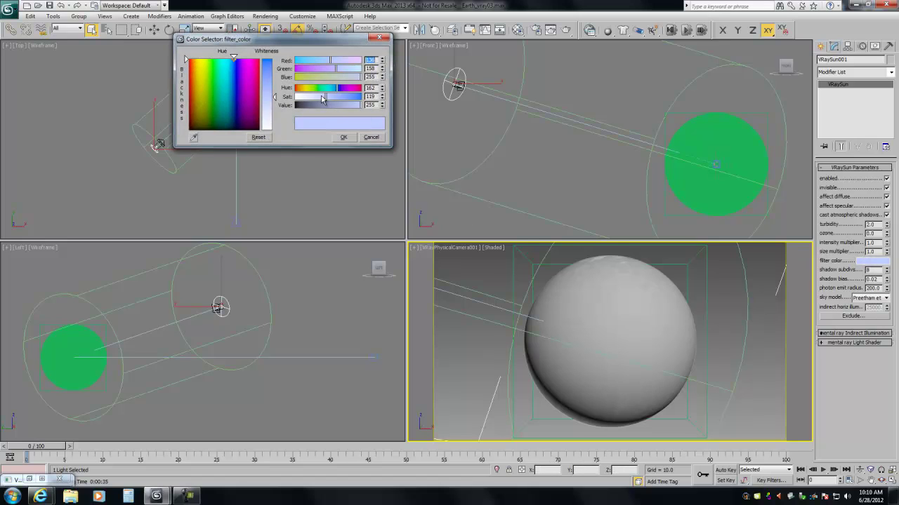
pyautogui.moveTo(325, 99); pyautogui.dragTo(296, 97)
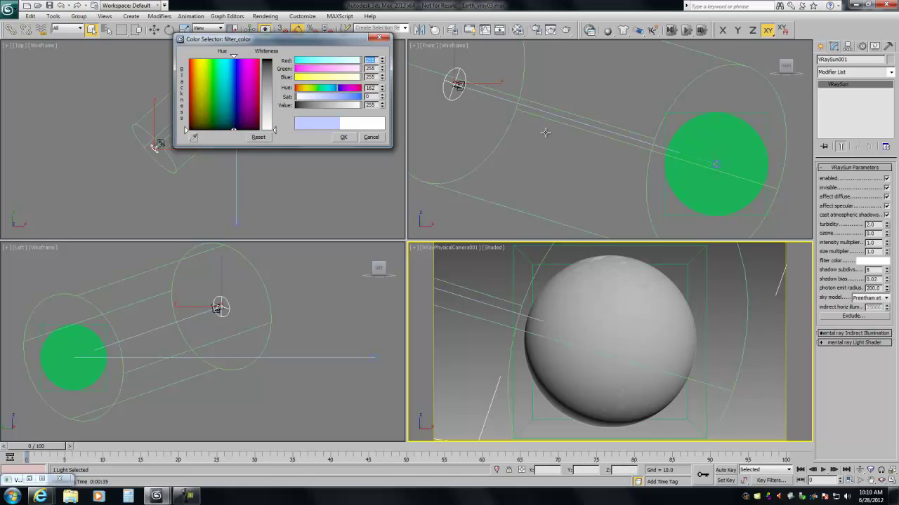
pyautogui.click(563, 30)
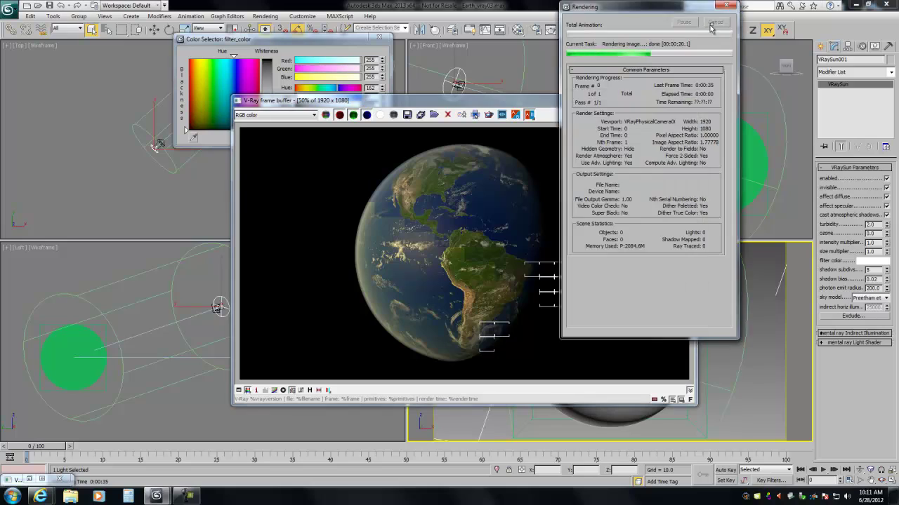
# Set the VRaySun filter color's saturation to 44, check it in a test render and accept the color.
pyautogui.click(321, 45)
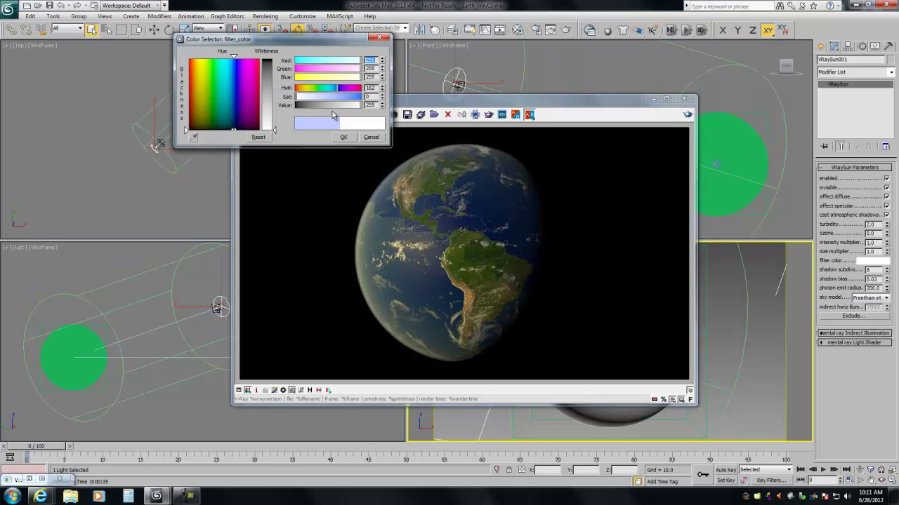
pyautogui.moveTo(295, 96)
pyautogui.mouseDown()
pyautogui.moveTo(327, 97)
pyautogui.moveTo(306, 102)
pyautogui.mouseUp()
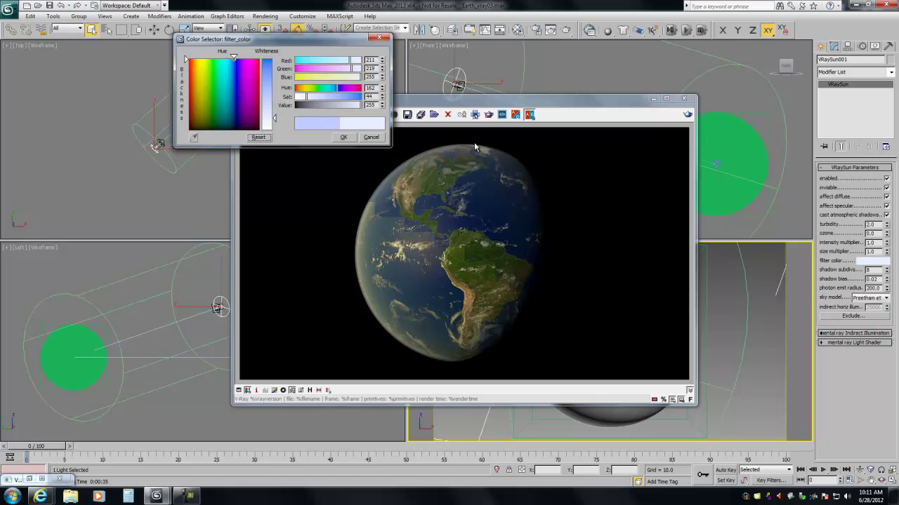
pyautogui.click(687, 117)
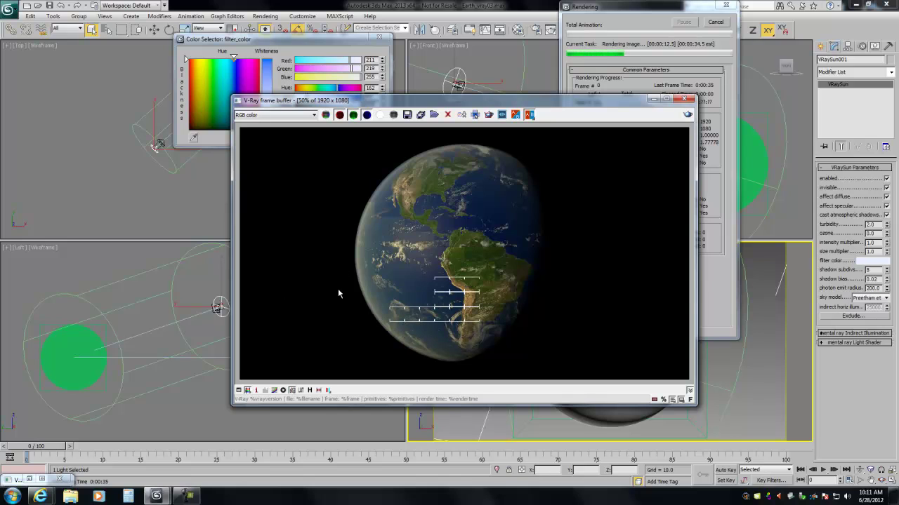
pyautogui.click(717, 23)
pyautogui.click(353, 48)
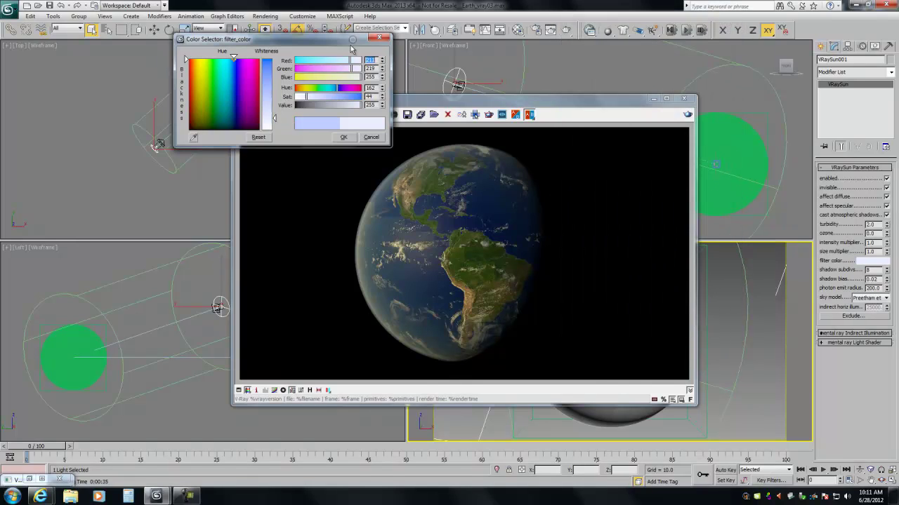
pyautogui.click(343, 137)
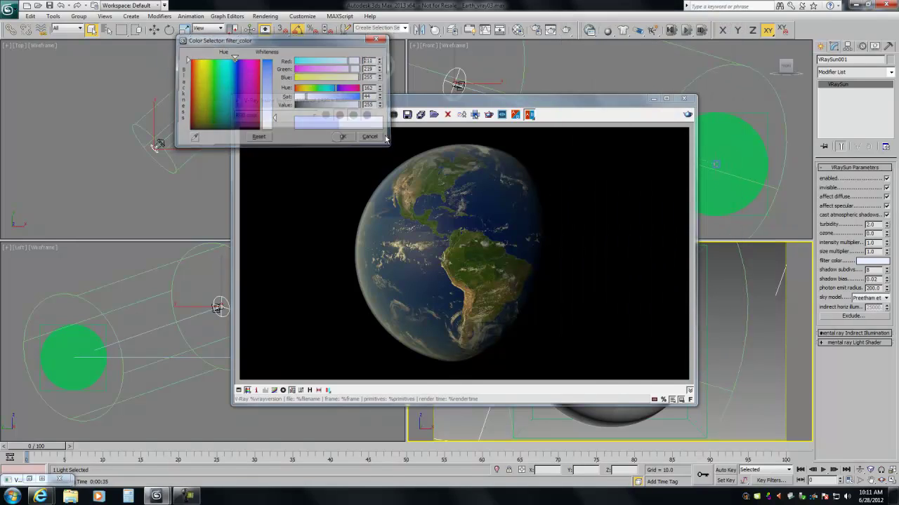
pyautogui.click(684, 99)
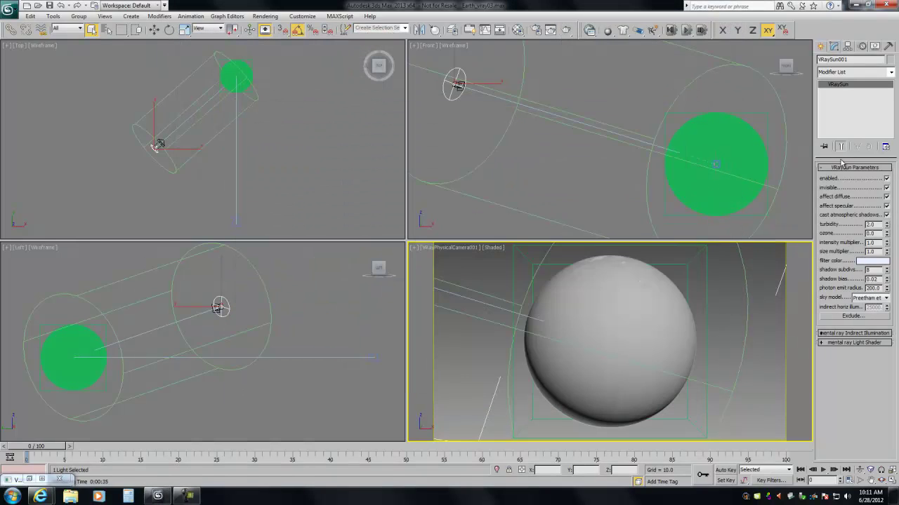
# Light the earth with the Direct001 directional light instead of the VRaySun, render the camera view and inspect the result at 100%.
pyautogui.click(457, 86)
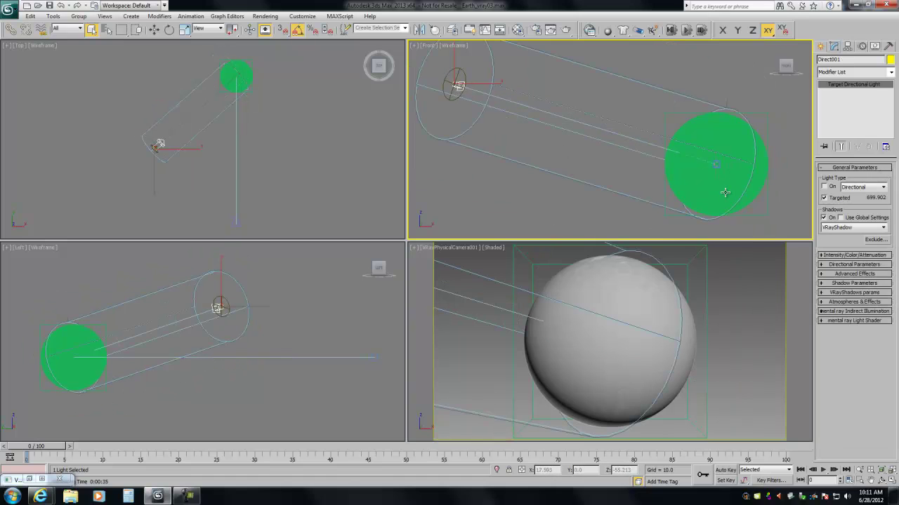
pyautogui.click(845, 255)
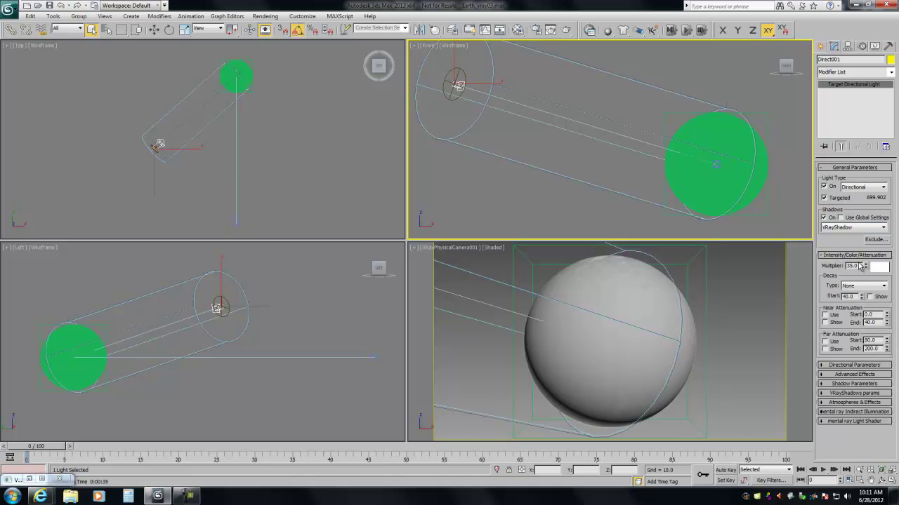
pyautogui.click(508, 299)
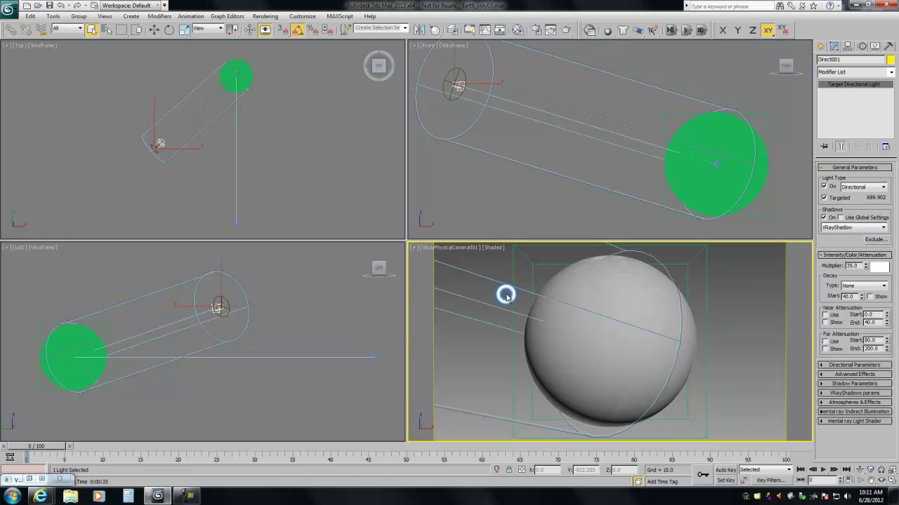
pyautogui.click(566, 29)
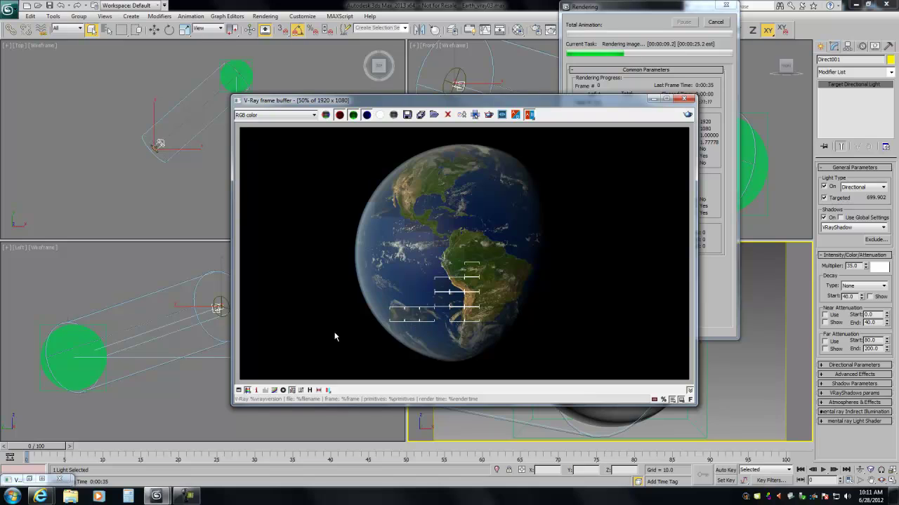
pyautogui.keyDown('ctrl'); pyautogui.click(416, 258); pyautogui.keyUp('ctrl')
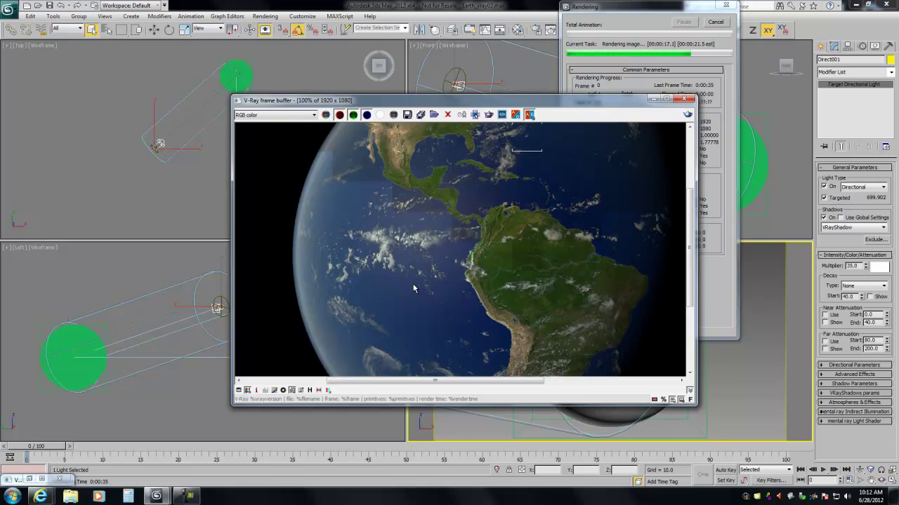
pyautogui.keyDown('ctrl'); pyautogui.rightClick(413, 287); pyautogui.keyUp('ctrl')
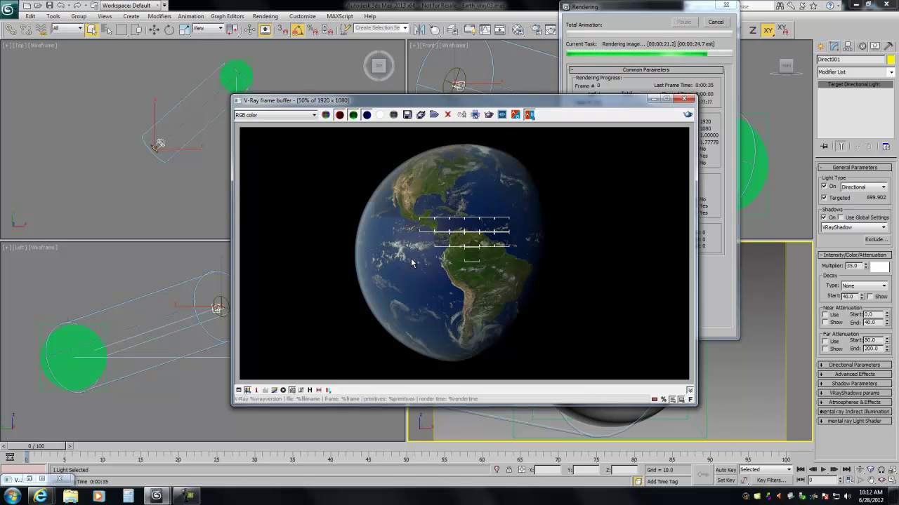
pyautogui.click(849, 271)
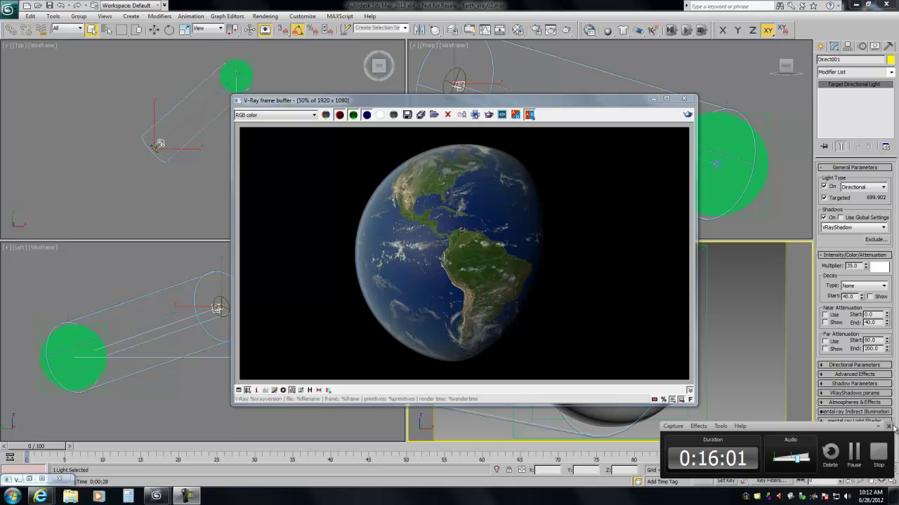
pyautogui.click(877, 453)
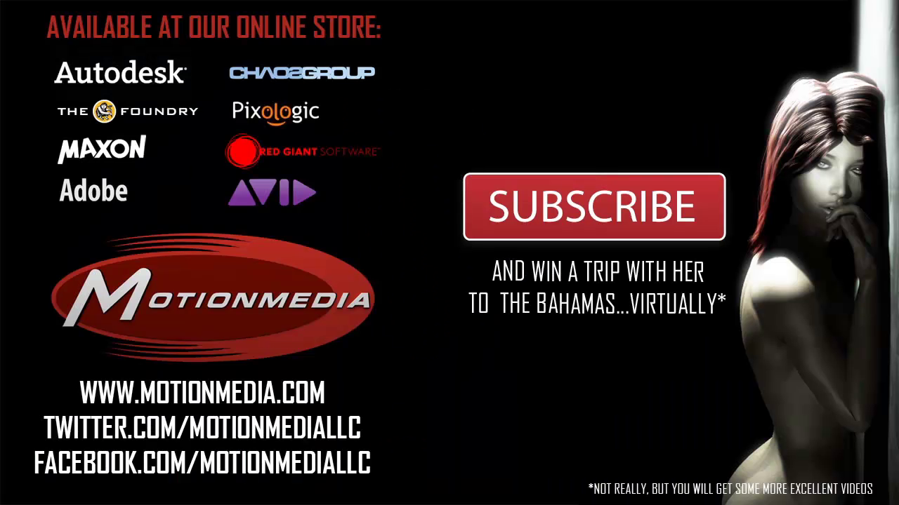